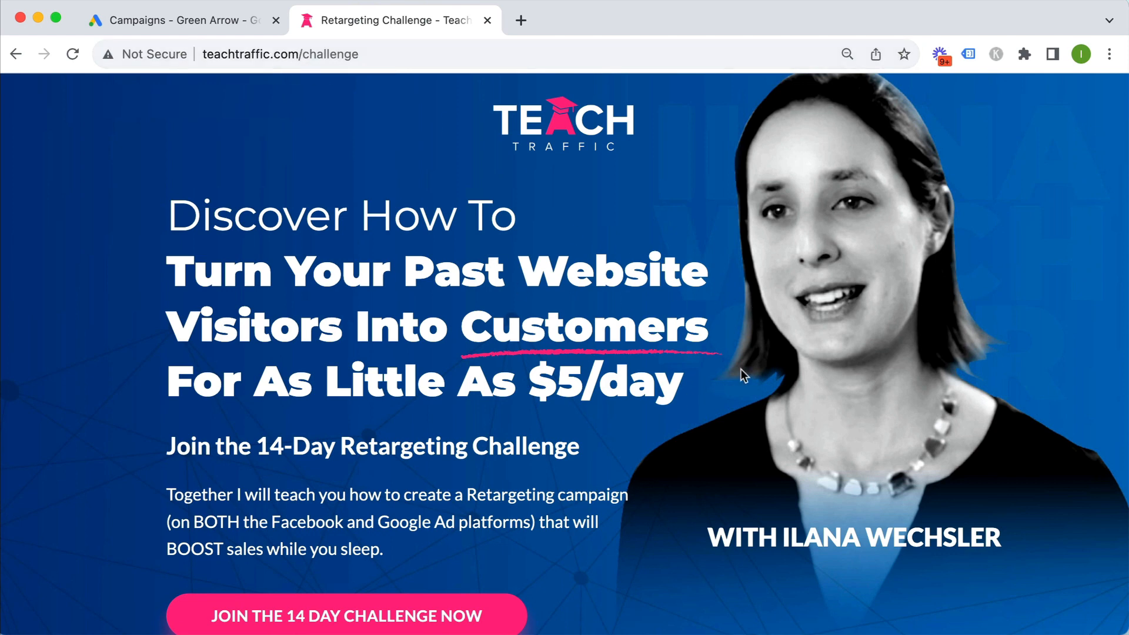
Scroll through the teachtraffic.com/challenge page, then switch back to the 'Campaigns - Green Arrow' tab
scroll(735, 376, "down", 5)
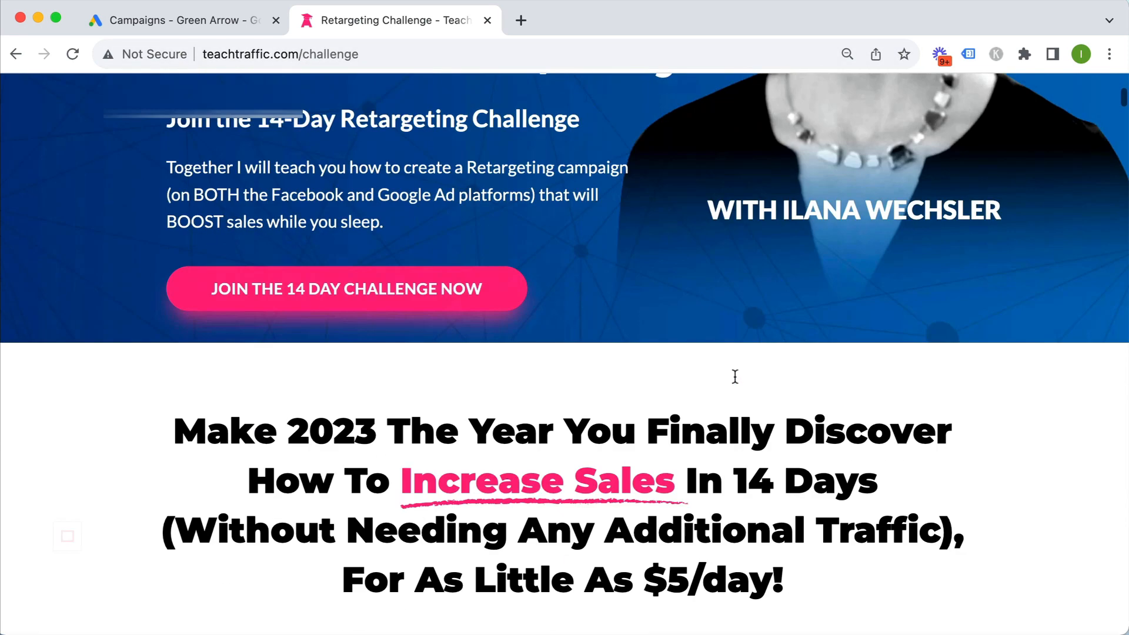
scroll(735, 375, "down", 10)
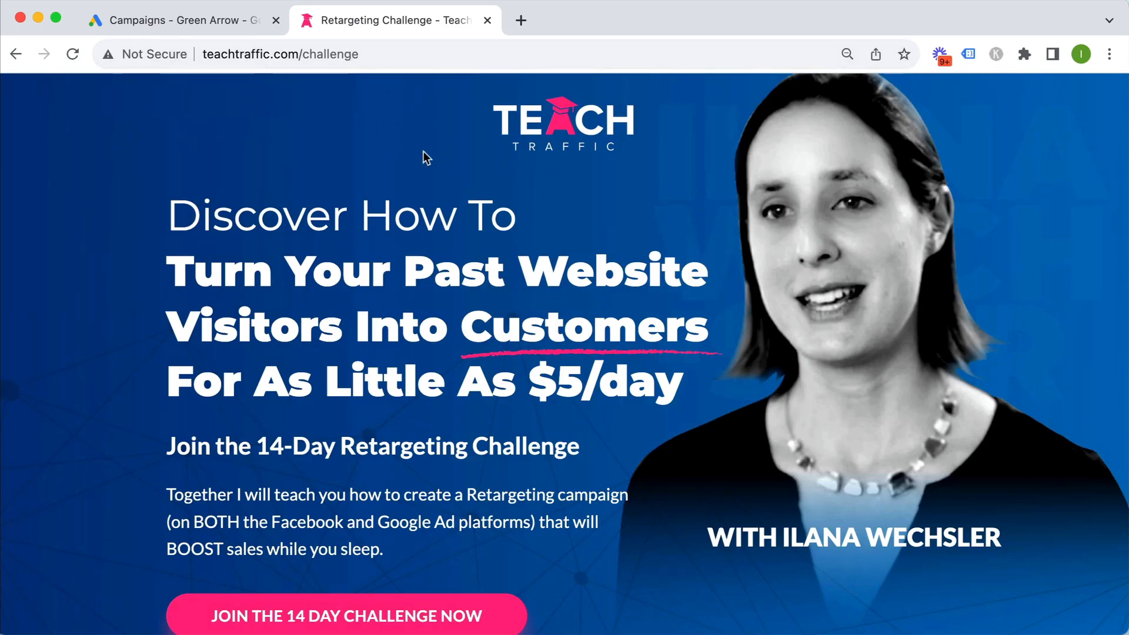
left_click(202, 23)
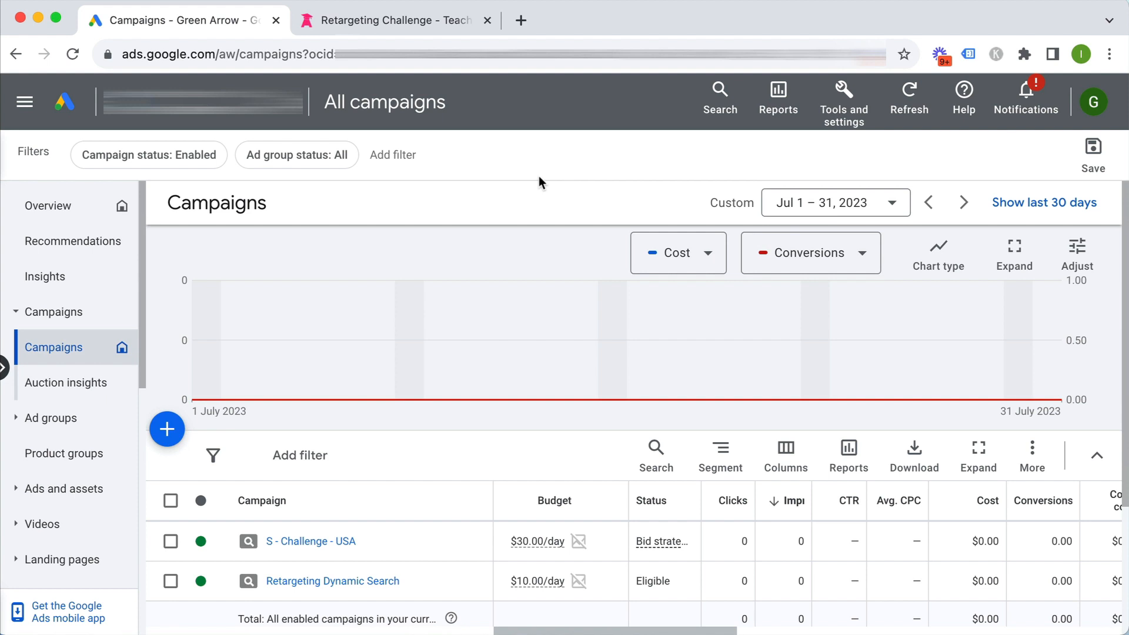
Recheck the Retargeting Challenge page, then begin a new campaign from the Google Ads list
left_click(392, 24)
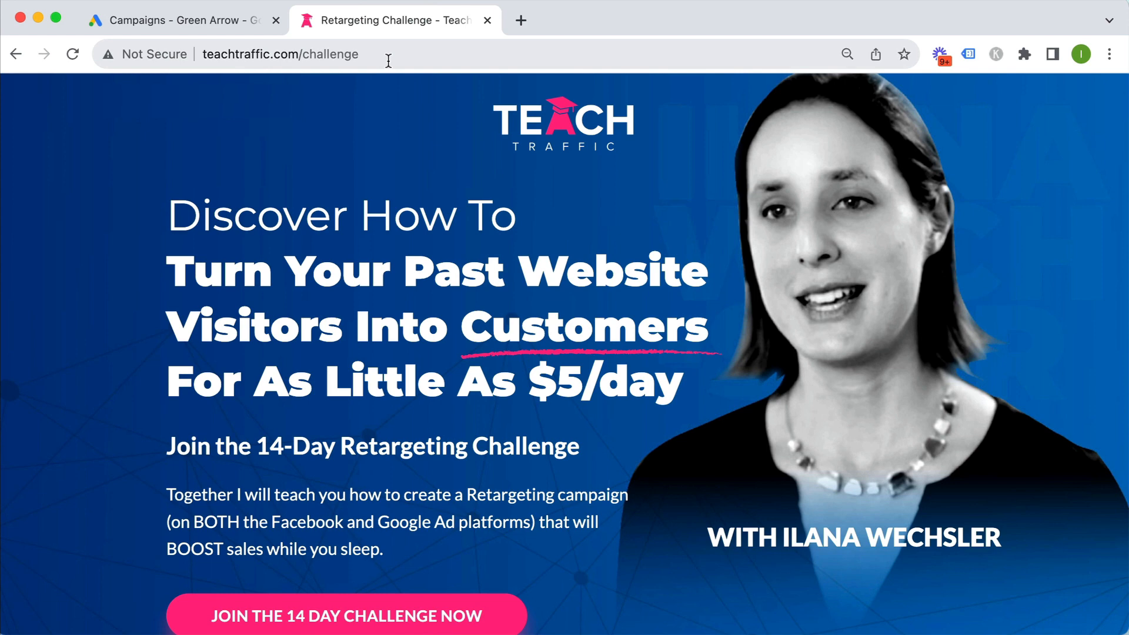
left_click(197, 25)
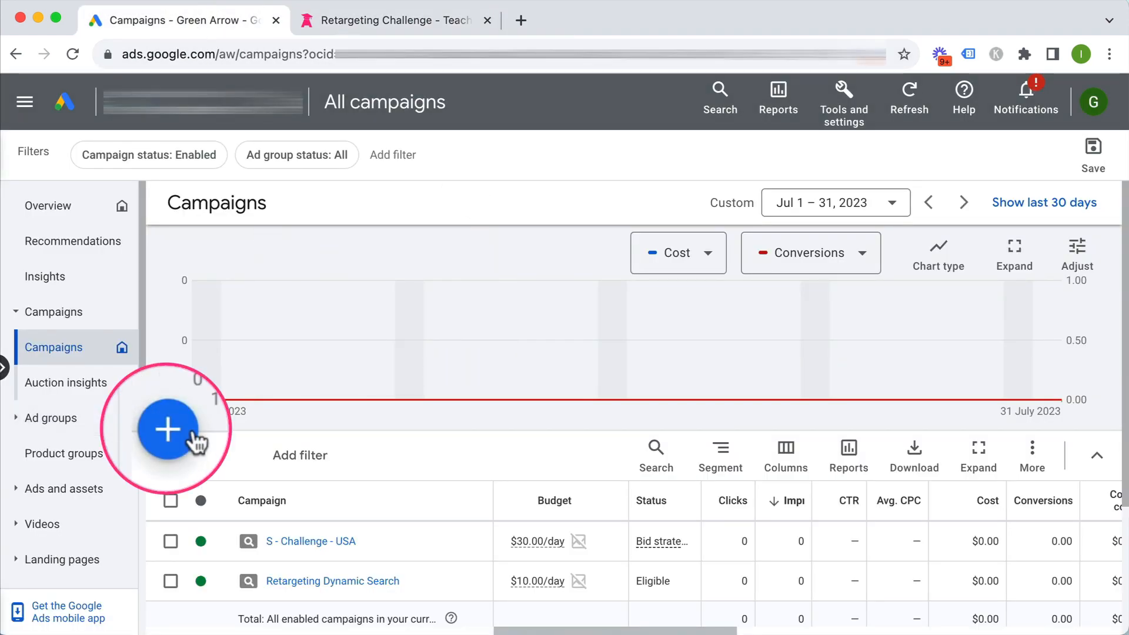
left_click(168, 438)
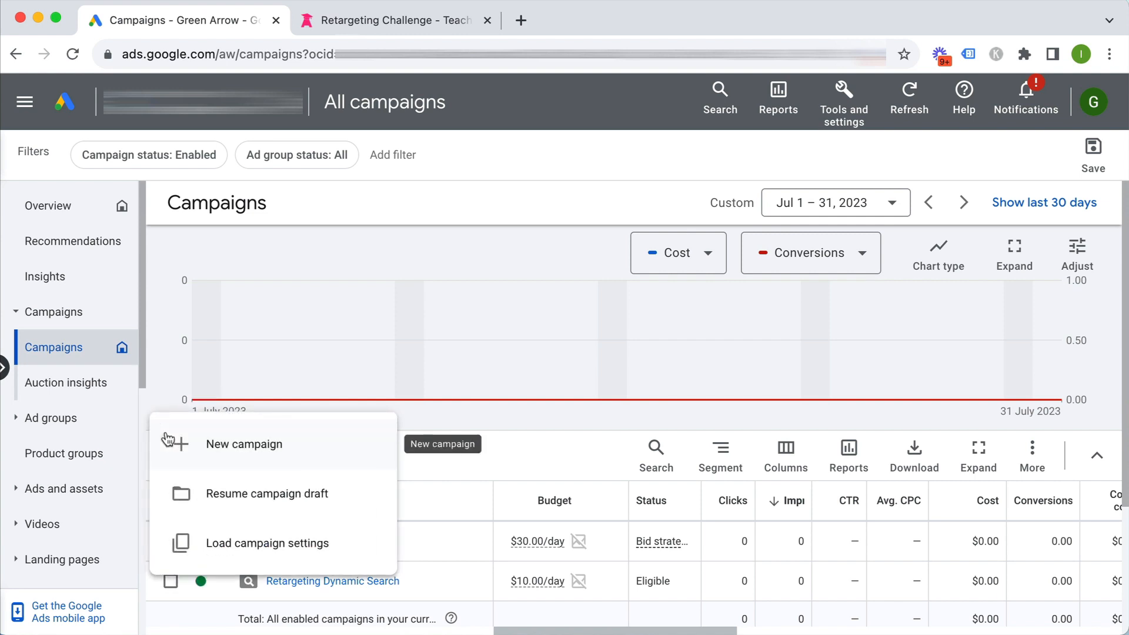
left_click(249, 450)
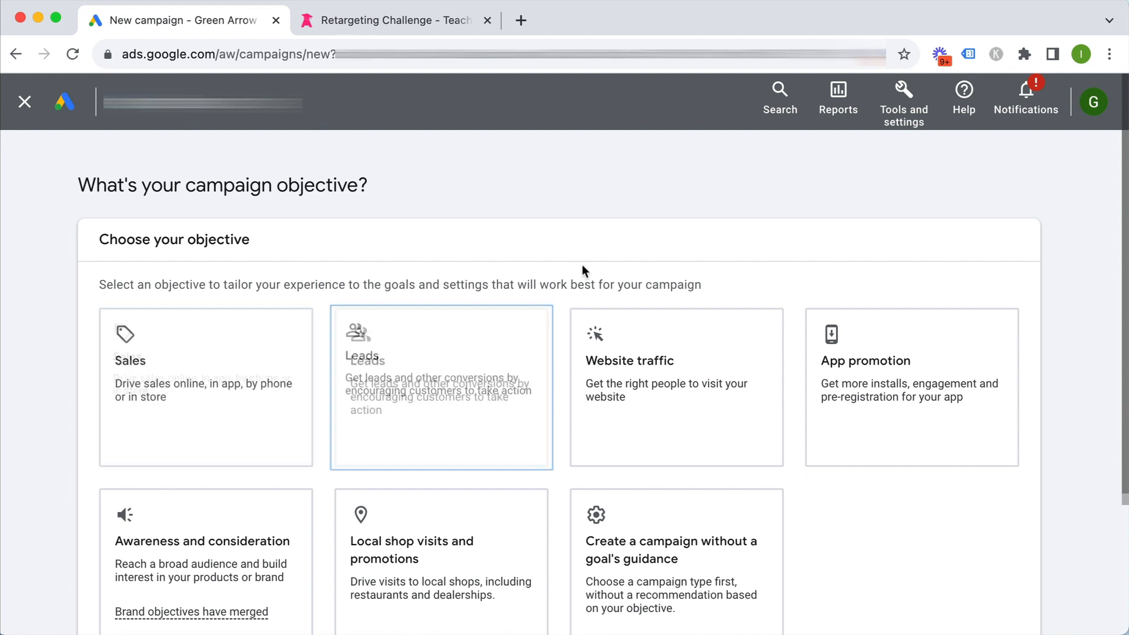
scroll(569, 233, "down", 1)
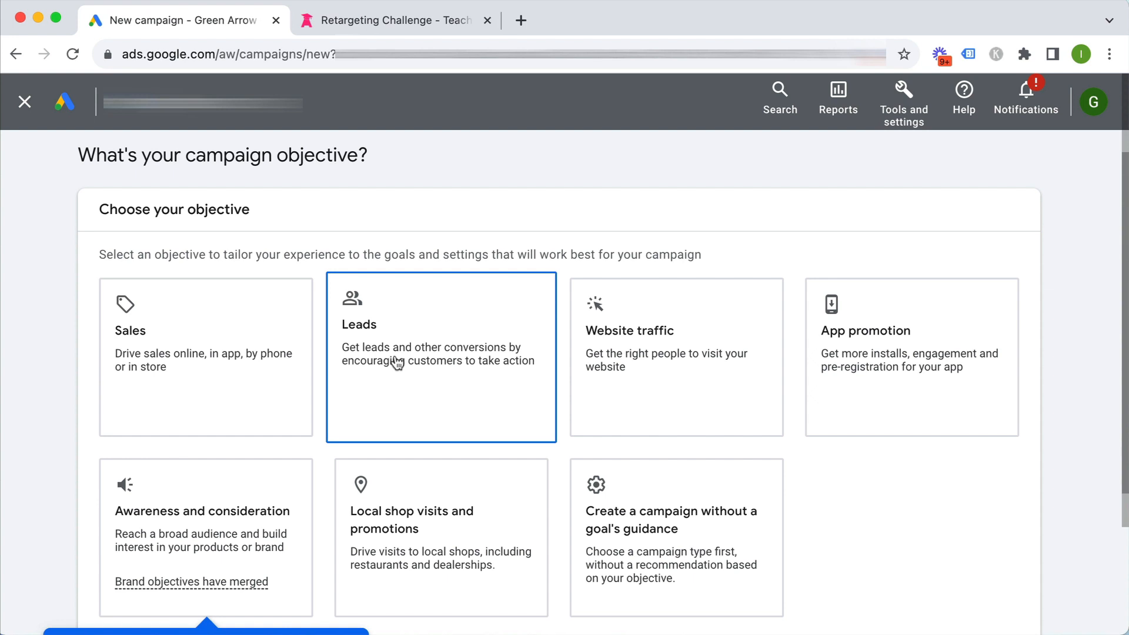
Create the campaign without a goal's guidance and choose Search as the campaign type
left_click(652, 529)
scroll(651, 522, "down", 8)
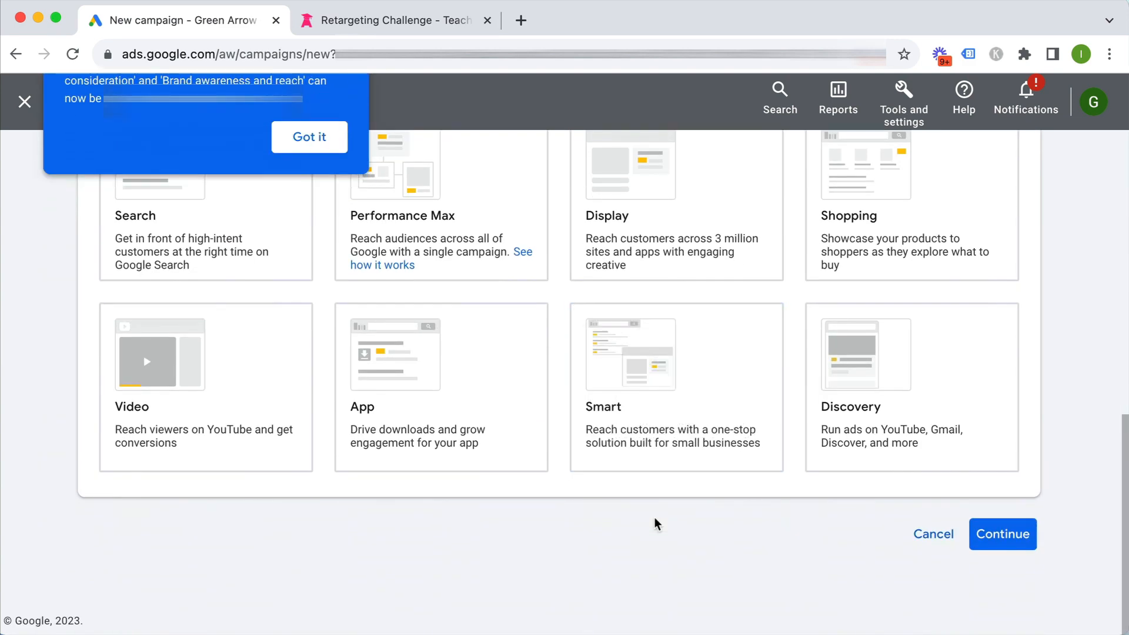
scroll(288, 176, "up", 1)
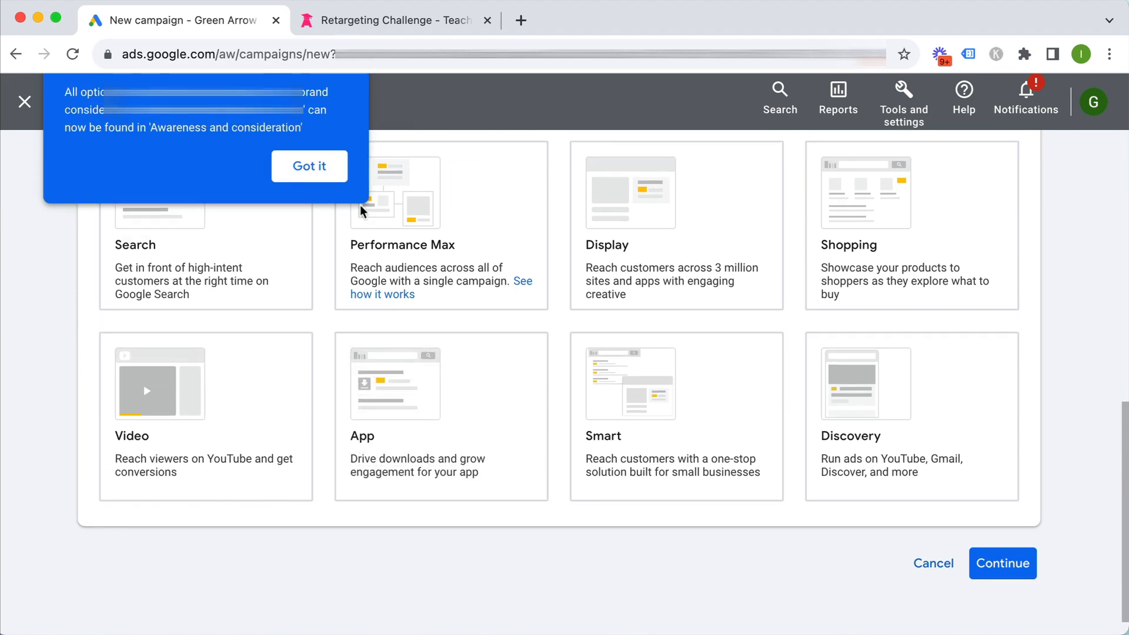
left_click(301, 168)
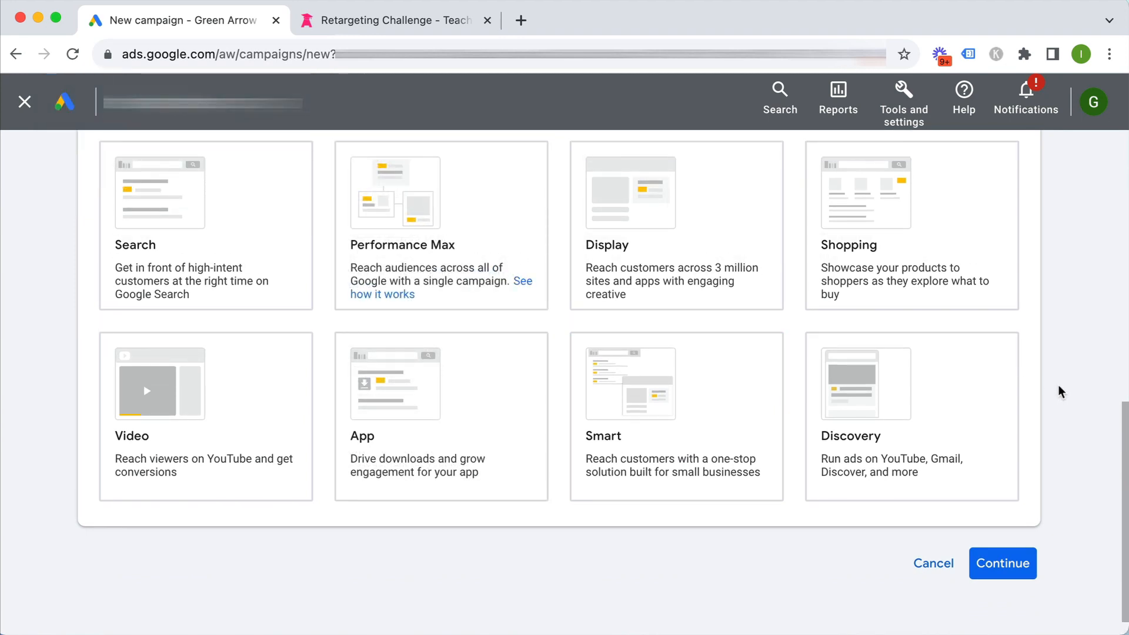
left_click(173, 251)
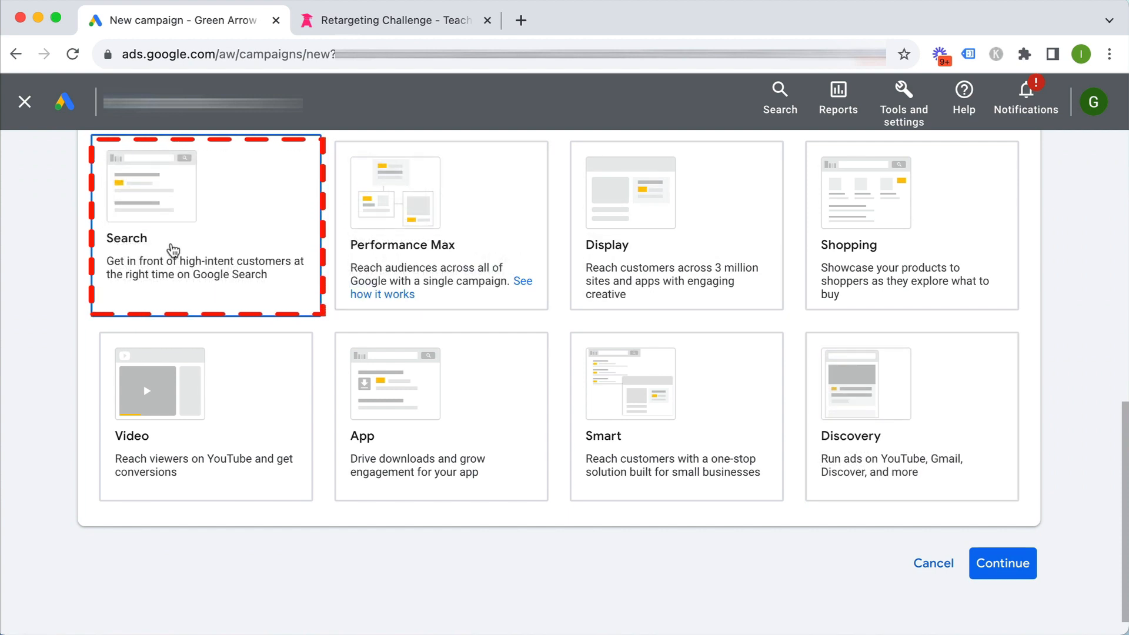
scroll(172, 247, "down", 8)
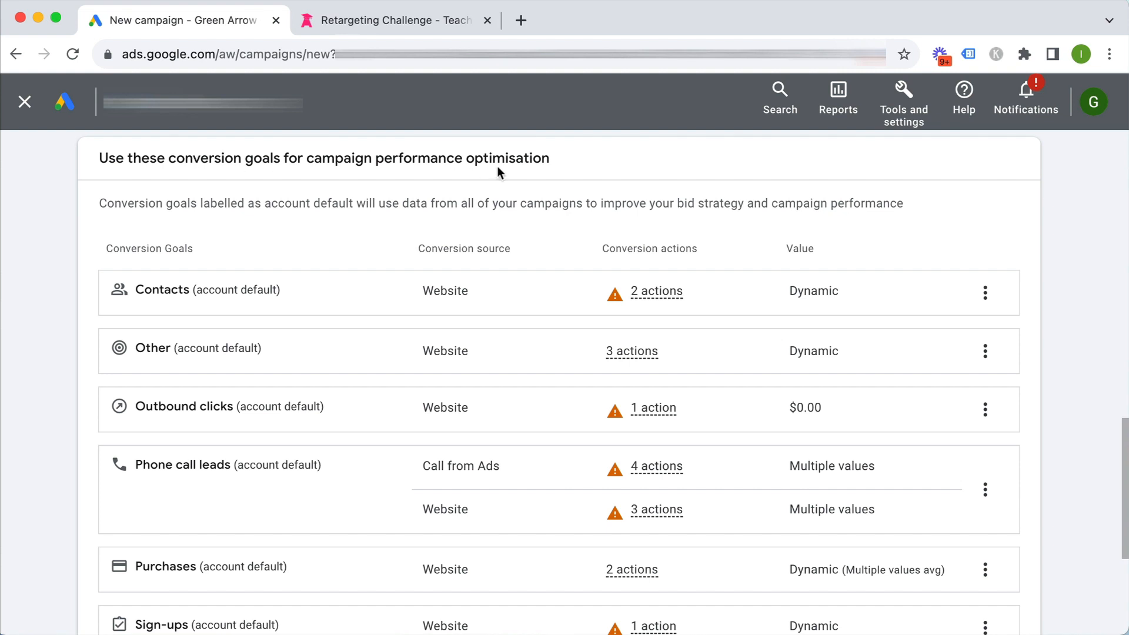
Remove the Contacts, Other and Outbound clicks conversion goals
scroll(400, 182, "down", 1)
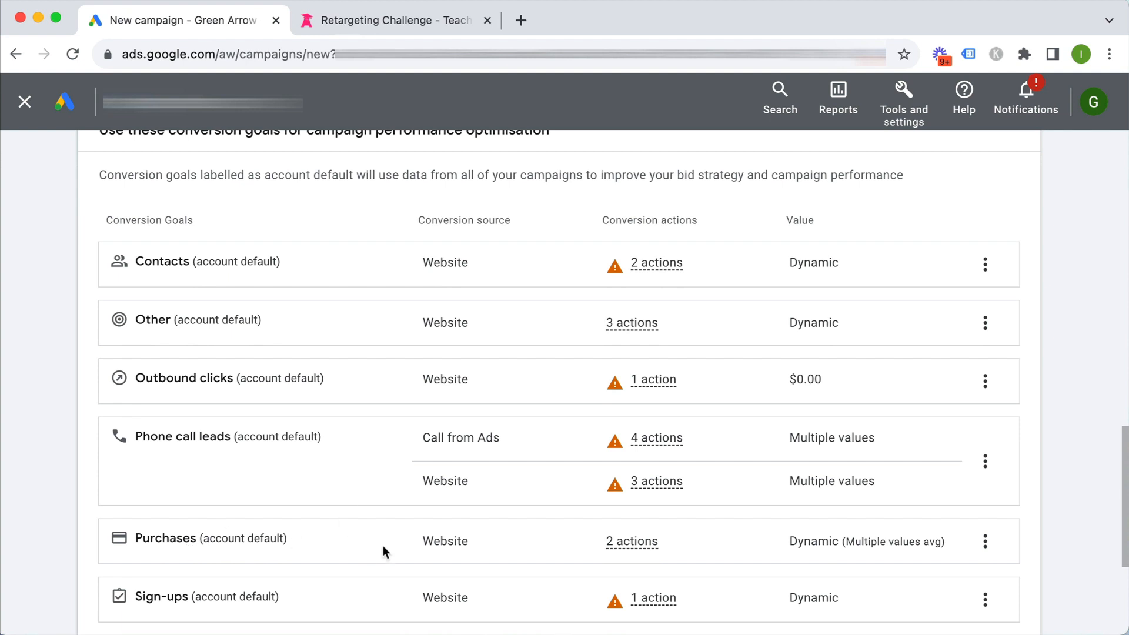
left_click(985, 265)
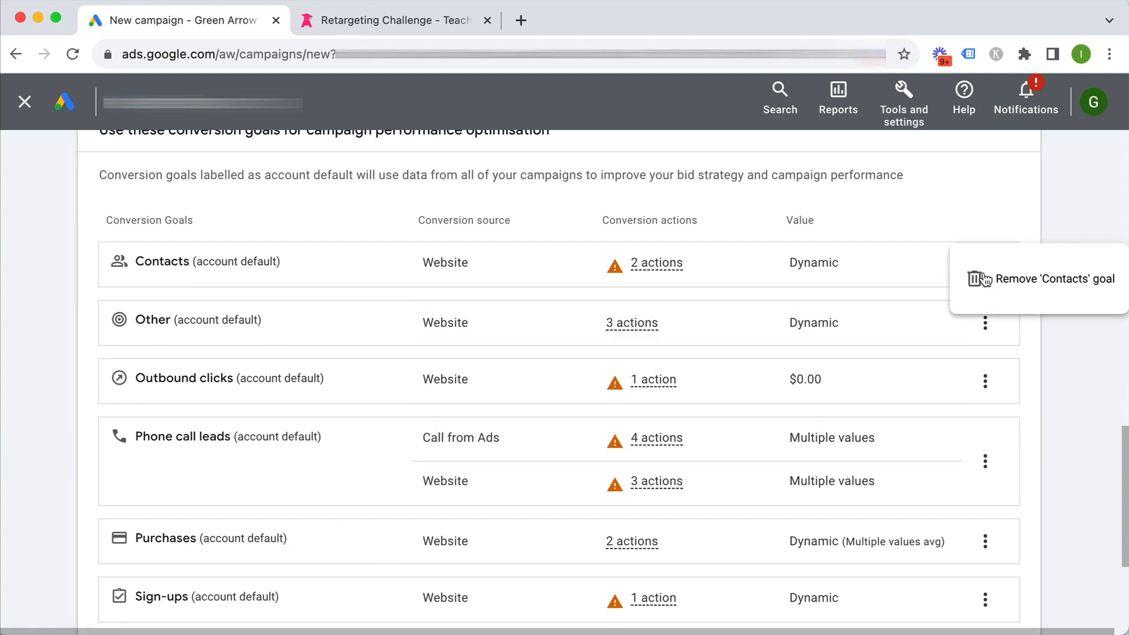
left_click(983, 279)
left_click(738, 410)
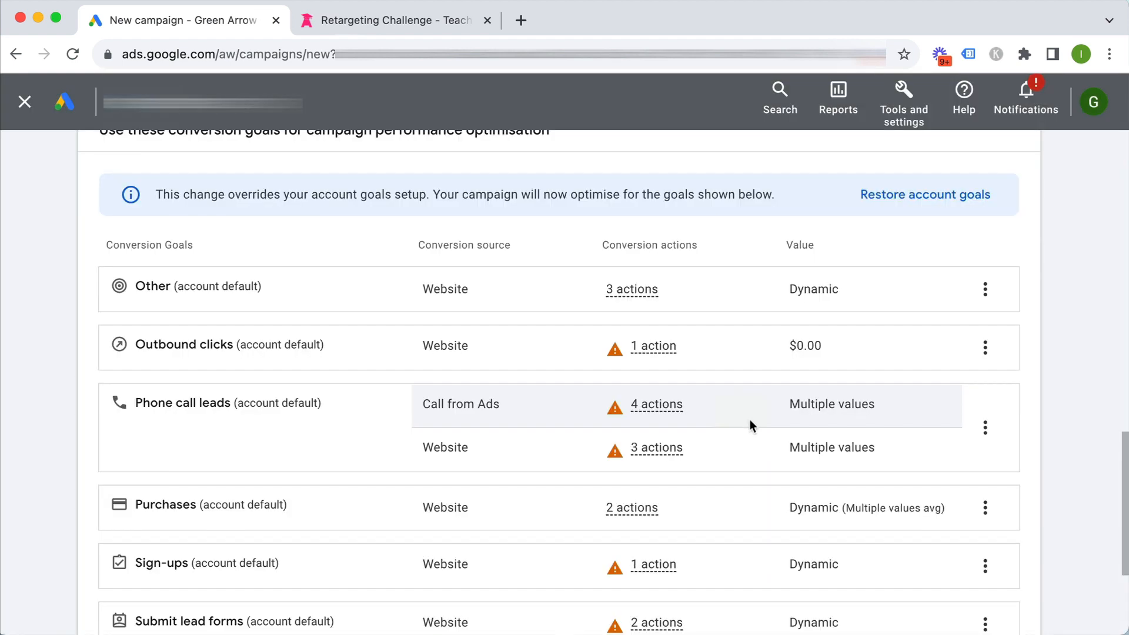
left_click(985, 289)
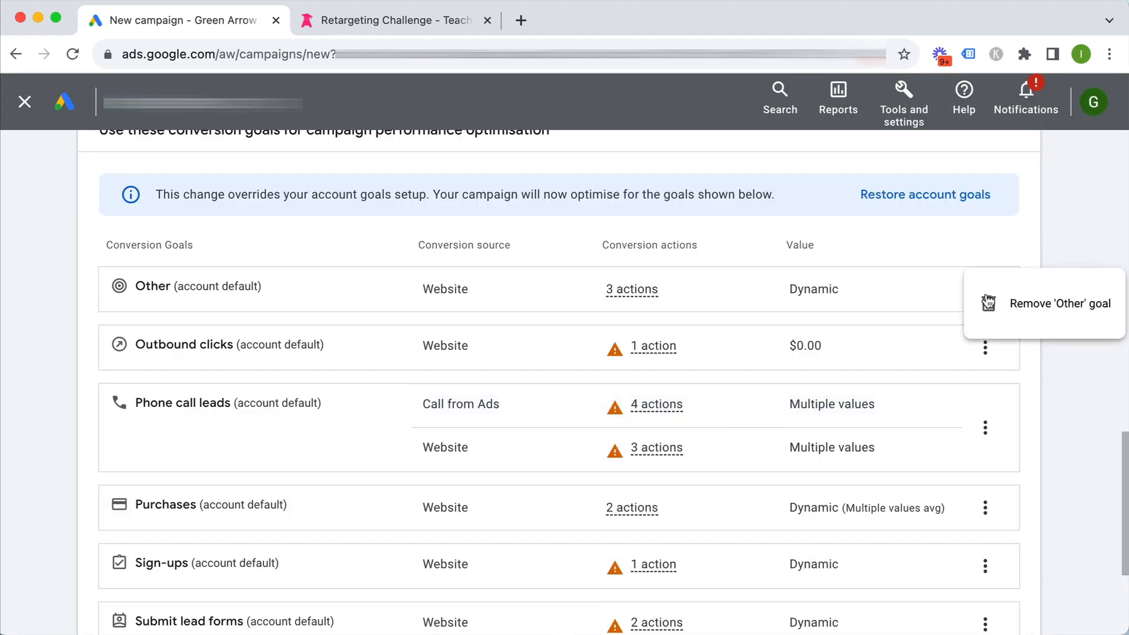
left_click(1024, 303)
left_click(736, 414)
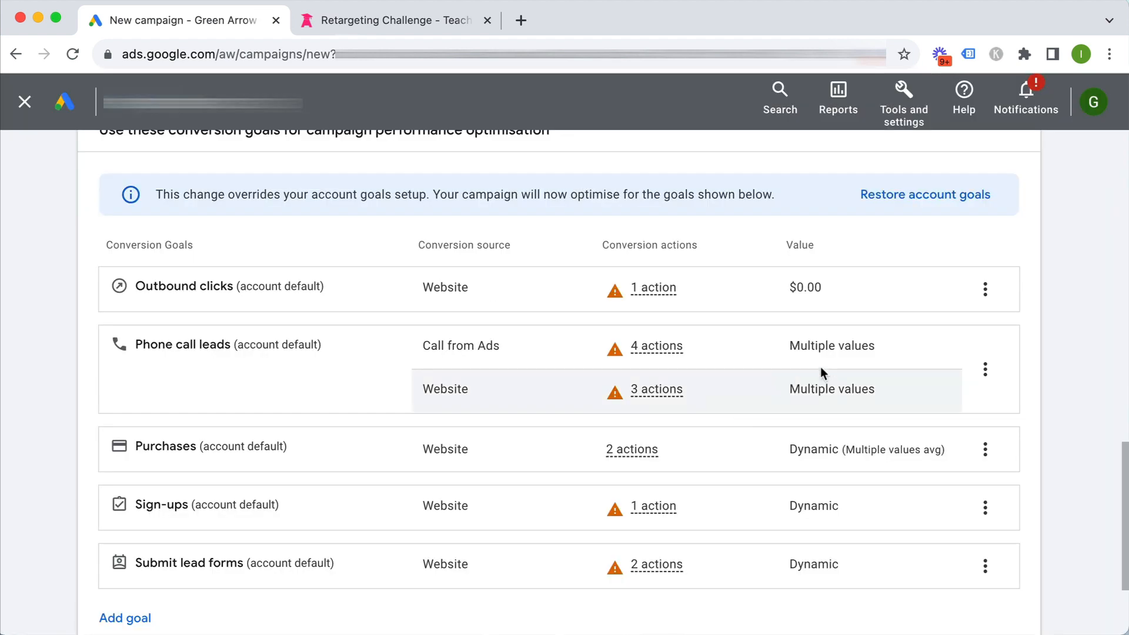
left_click(980, 290)
left_click(947, 310)
left_click(727, 411)
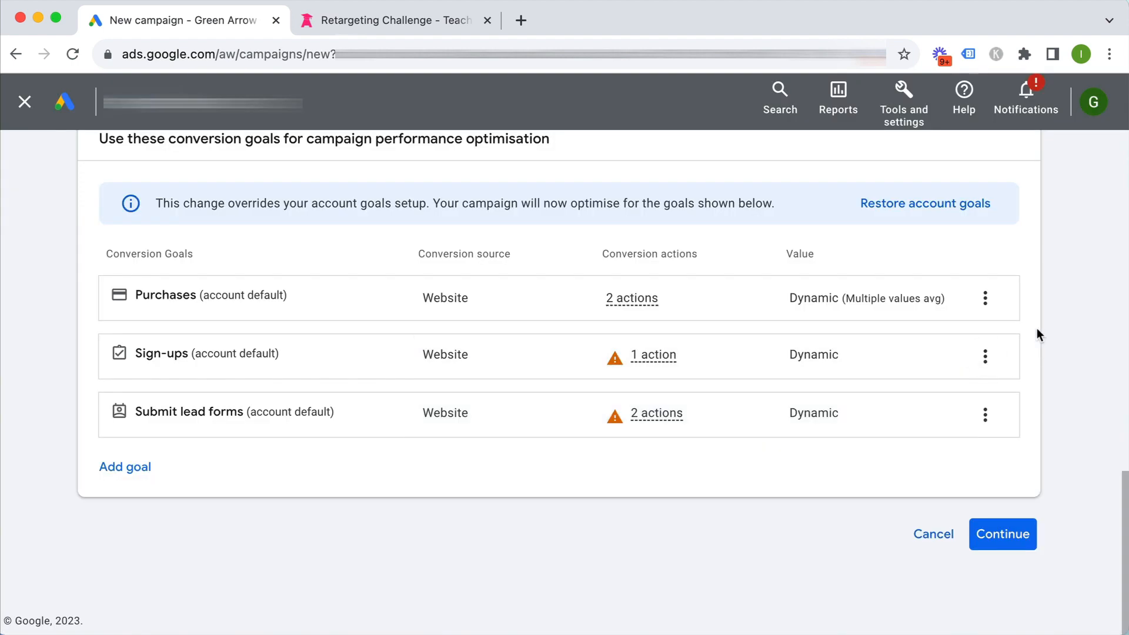
Remove the Sign-ups and Submit lead forms goals, leaving only Purchases, and continue
left_click(985, 356)
left_click(997, 376)
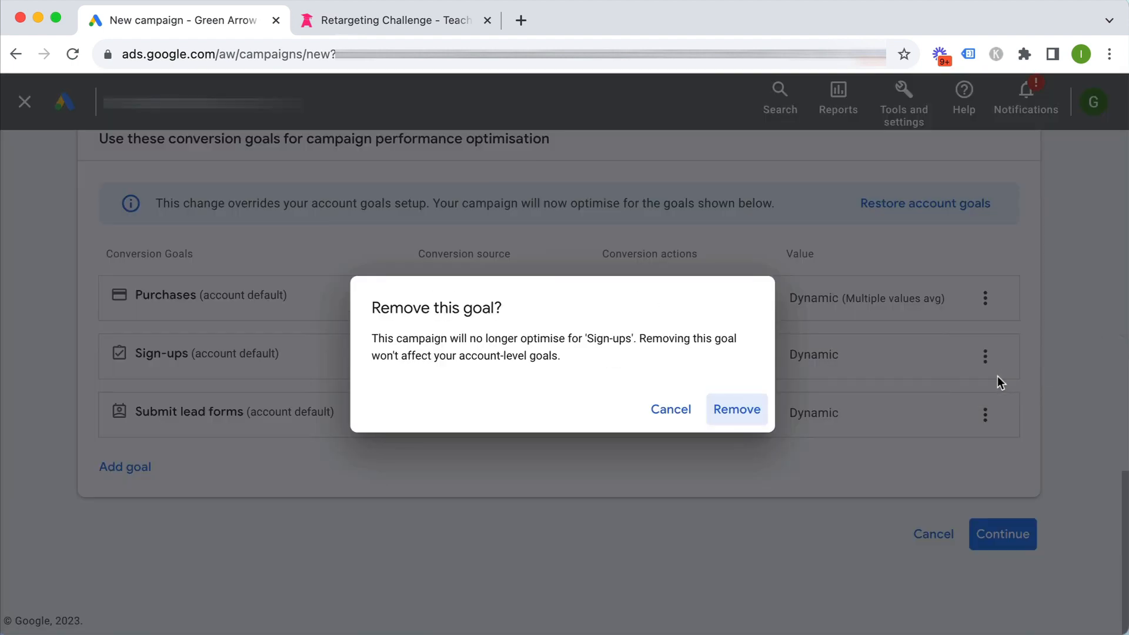
left_click(735, 411)
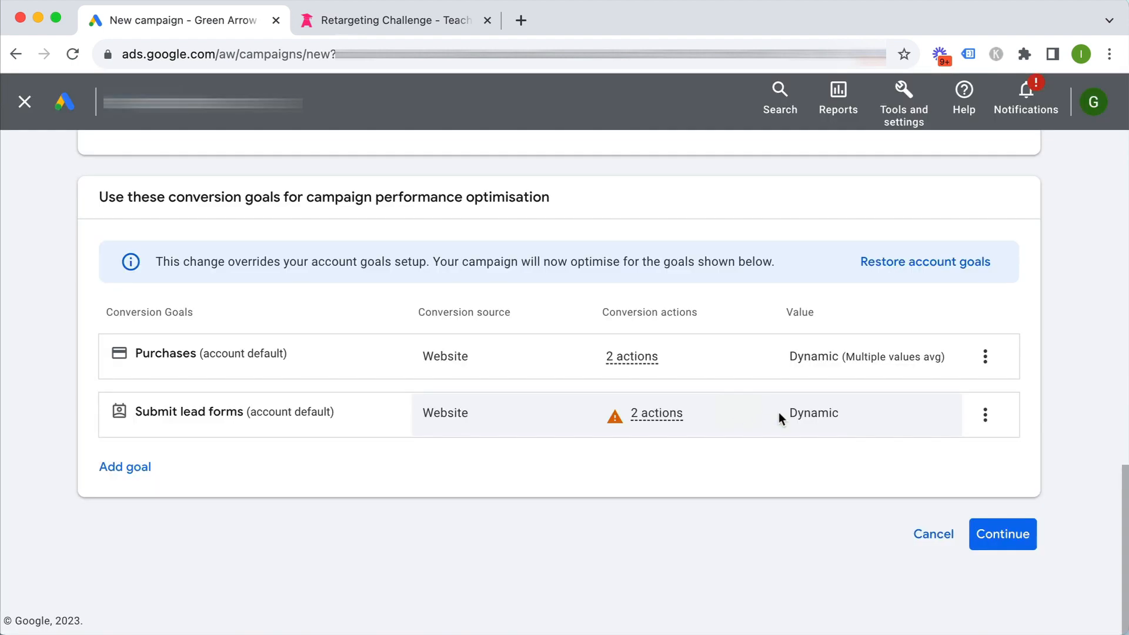
left_click(985, 416)
left_click(947, 421)
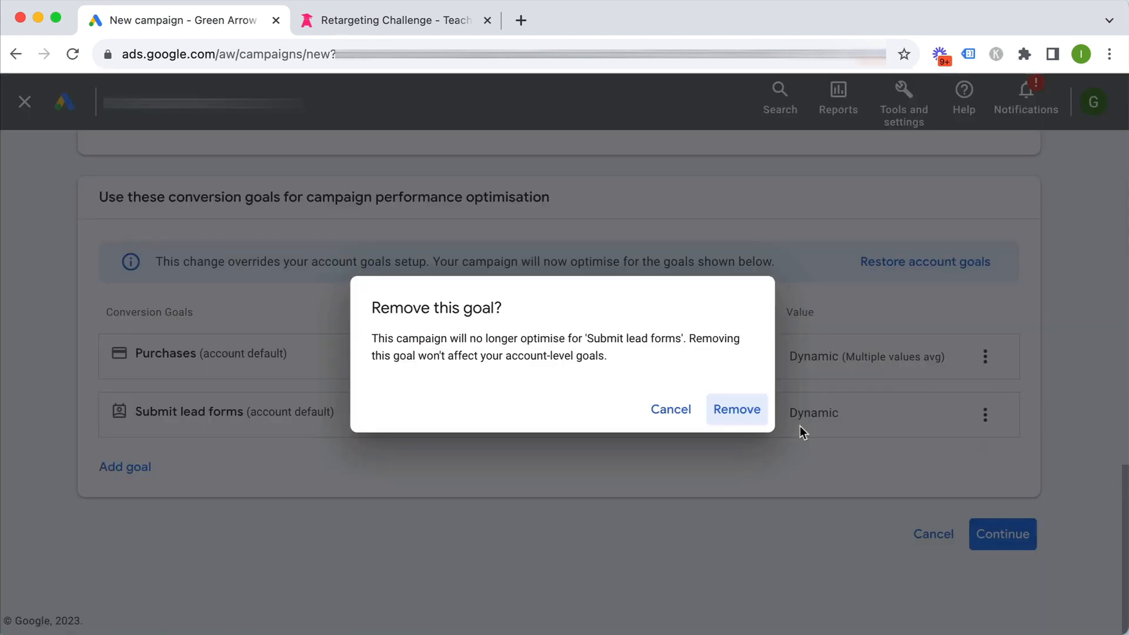
left_click(728, 411)
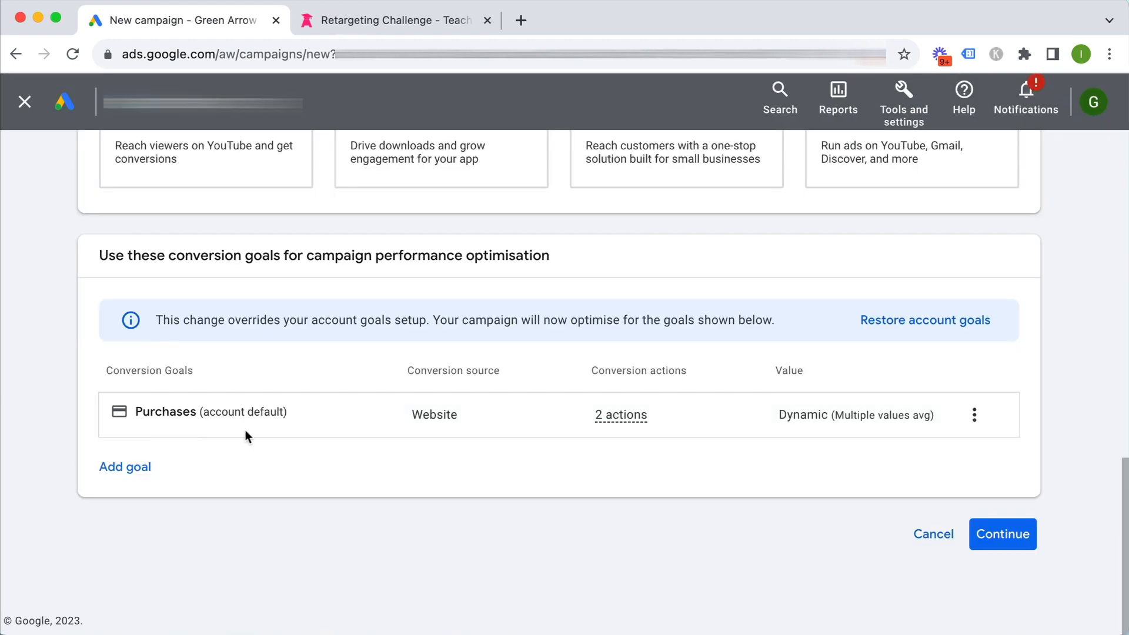
left_click(1002, 535)
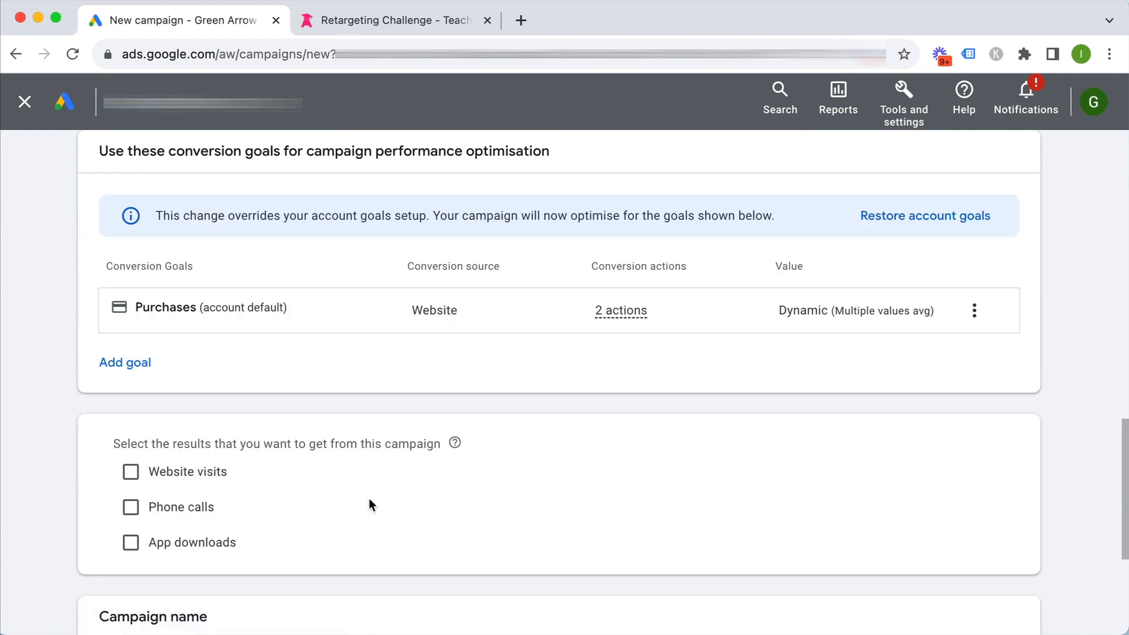
Add Website visits as a desired result with teachtraffic.com as the business website
left_click(202, 472)
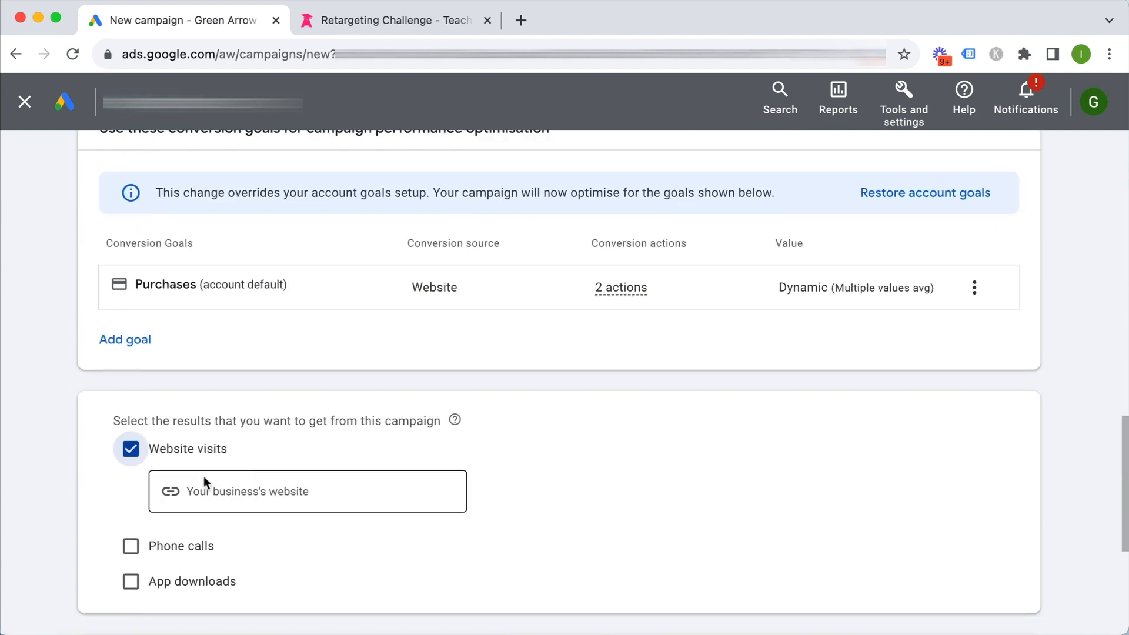
left_click(263, 496)
type("teachtraffic.com")
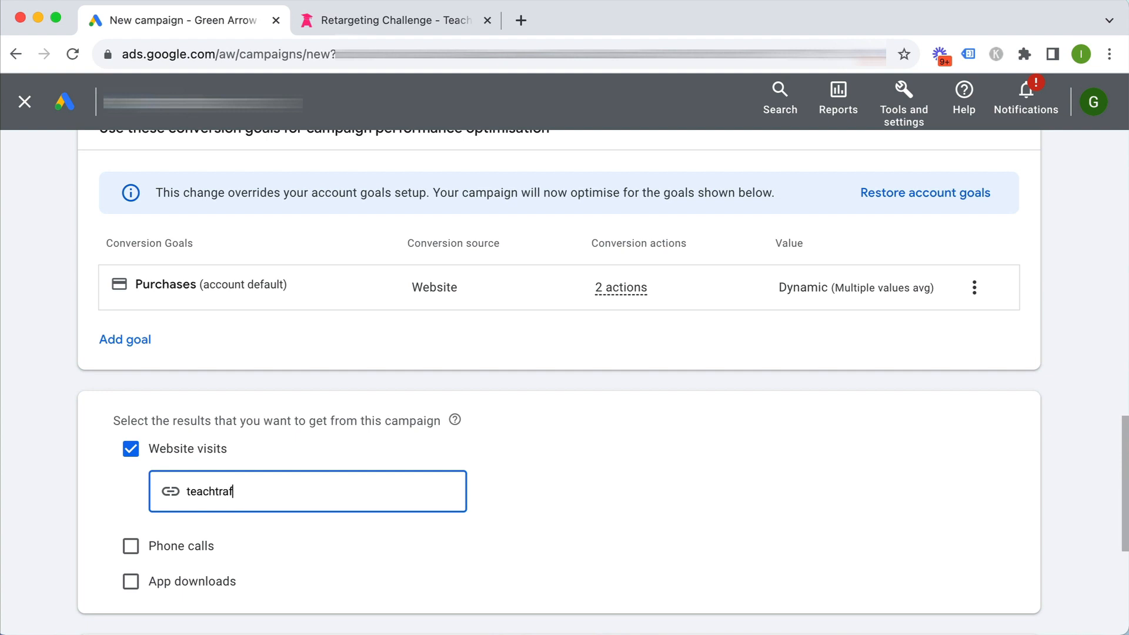
left_click(531, 468)
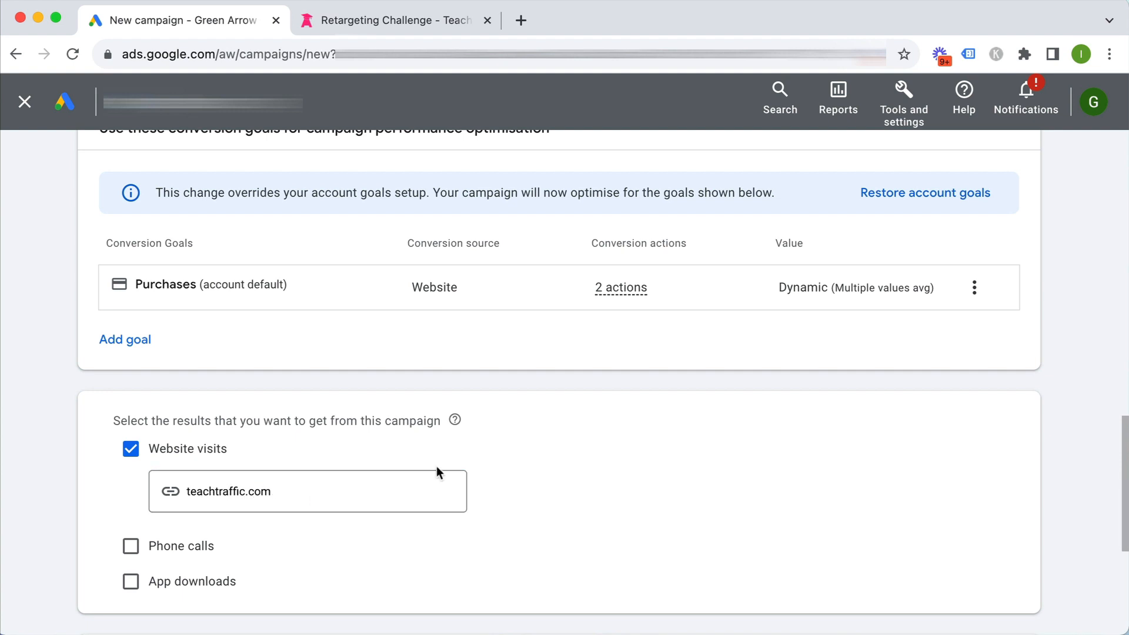
Name the campaign 'S - Retargeting Challenge' and continue to the next setup step
scroll(435, 471, "down", 4)
left_click_drag(204, 517, 107, 521)
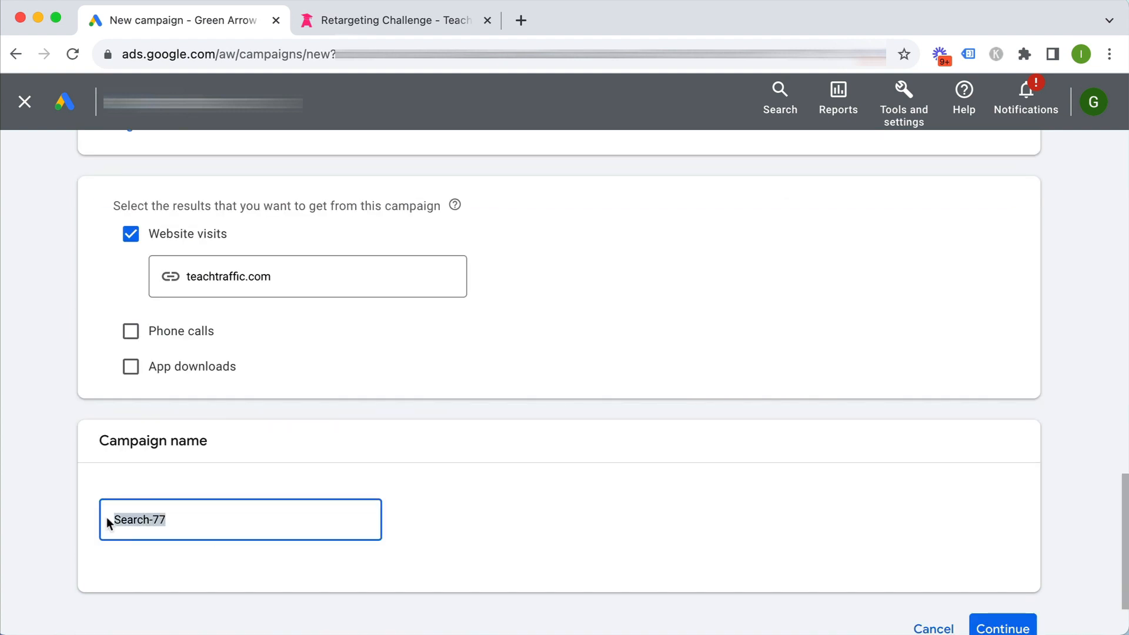
type("S - Retargeting")
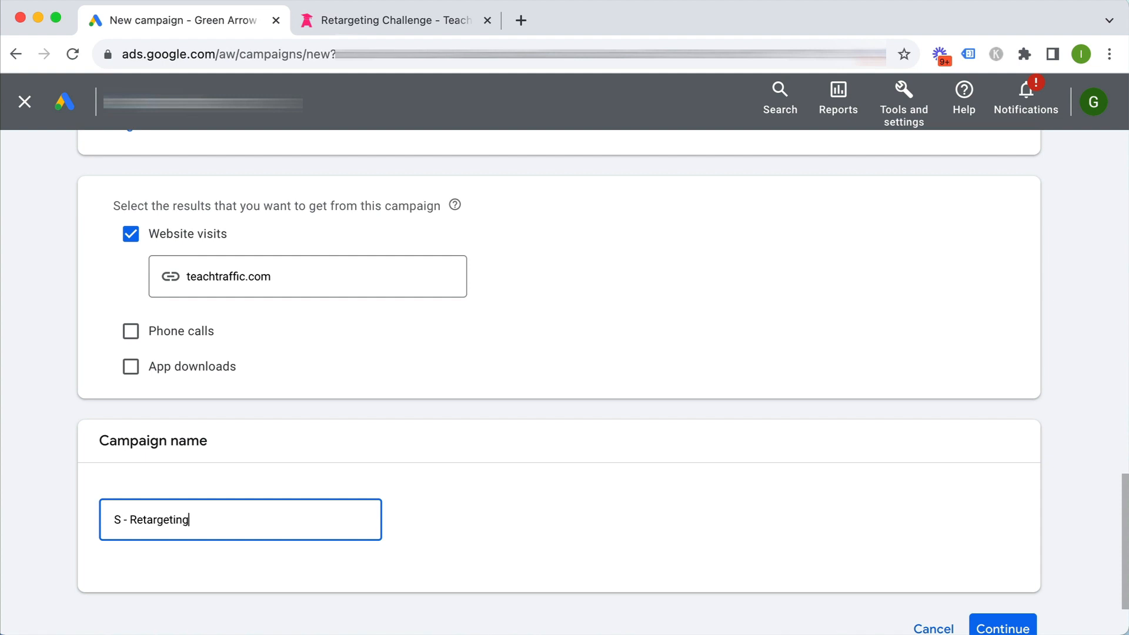
type(" Challenge")
left_click(278, 550)
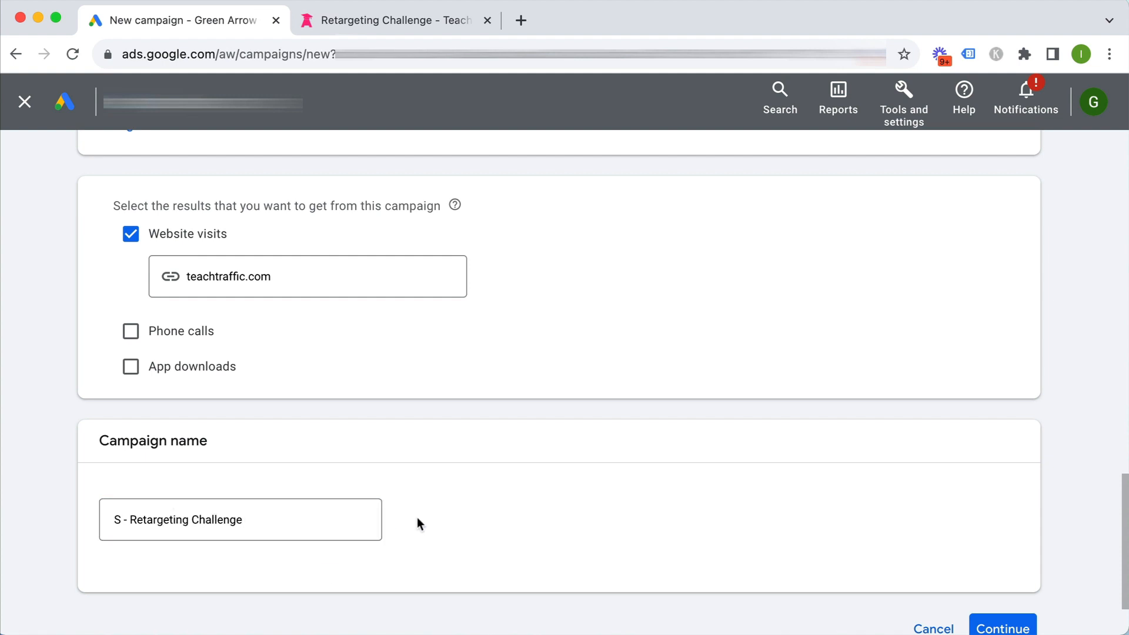
scroll(529, 511, "down", 1)
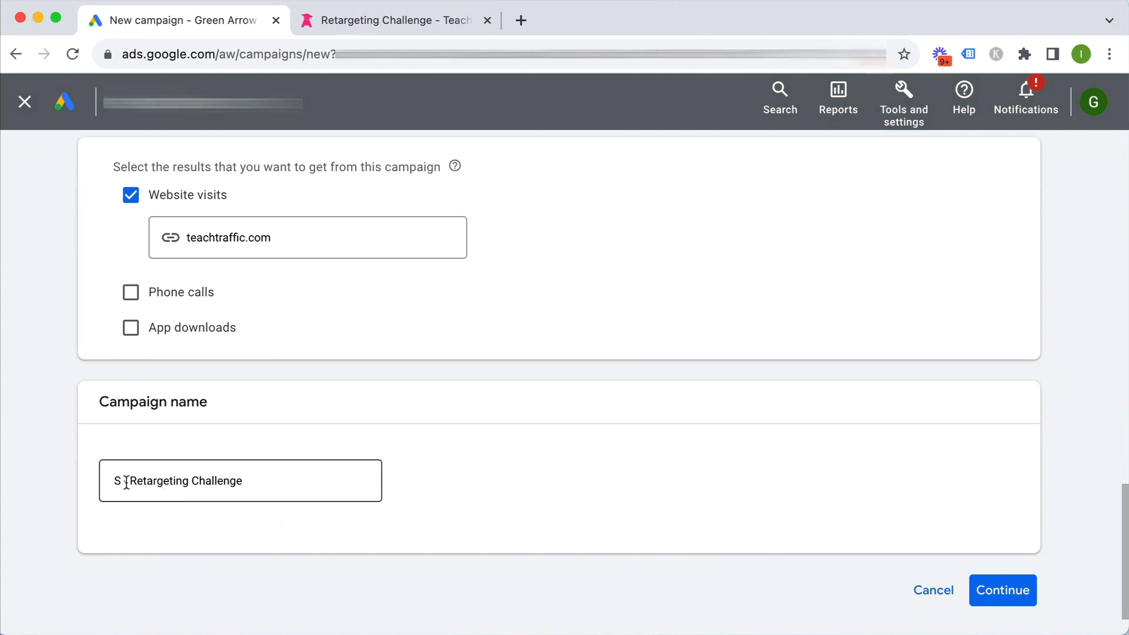
left_click(996, 590)
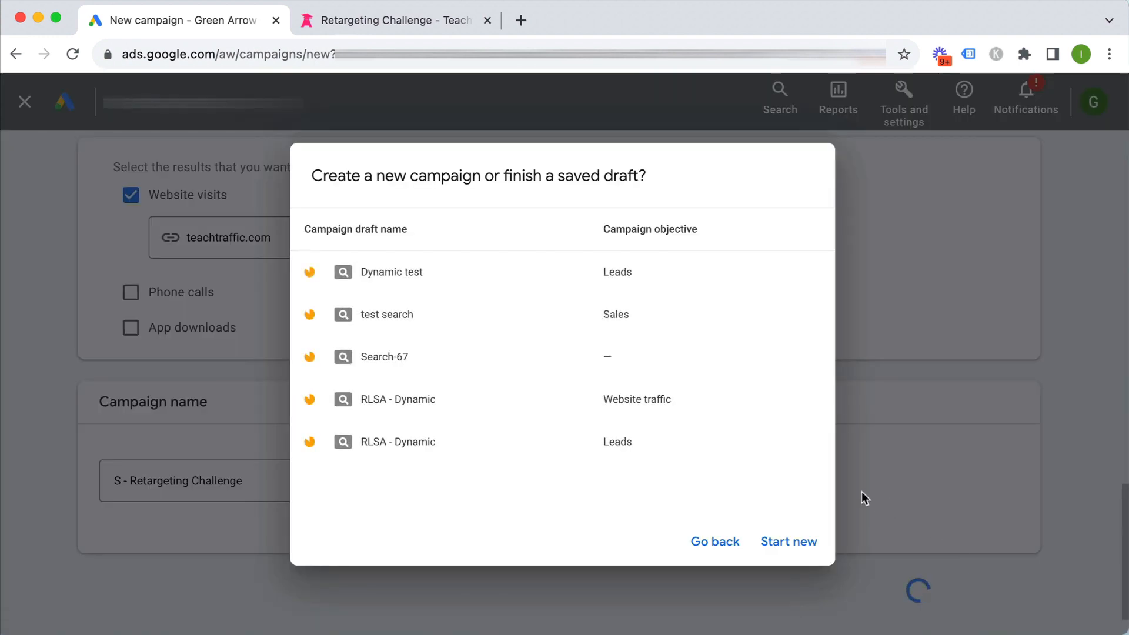
Start a brand-new campaign and keep Conversions as the bidding focus, giving Maximise conversions
left_click(784, 542)
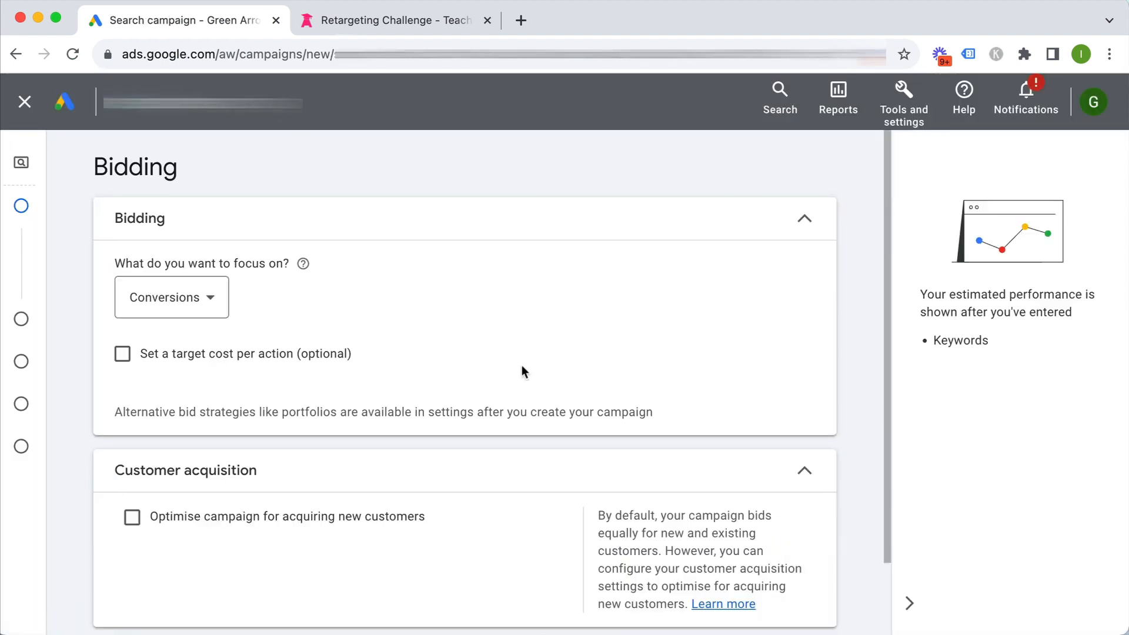
mouse_move(33, 163)
left_click(144, 297)
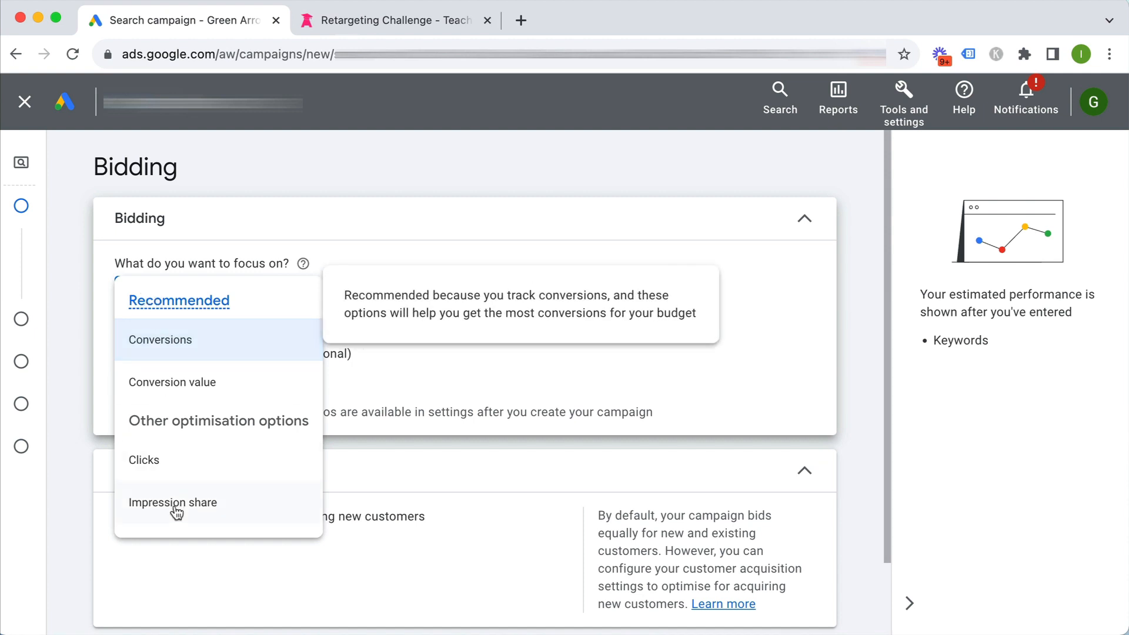
left_click(367, 191)
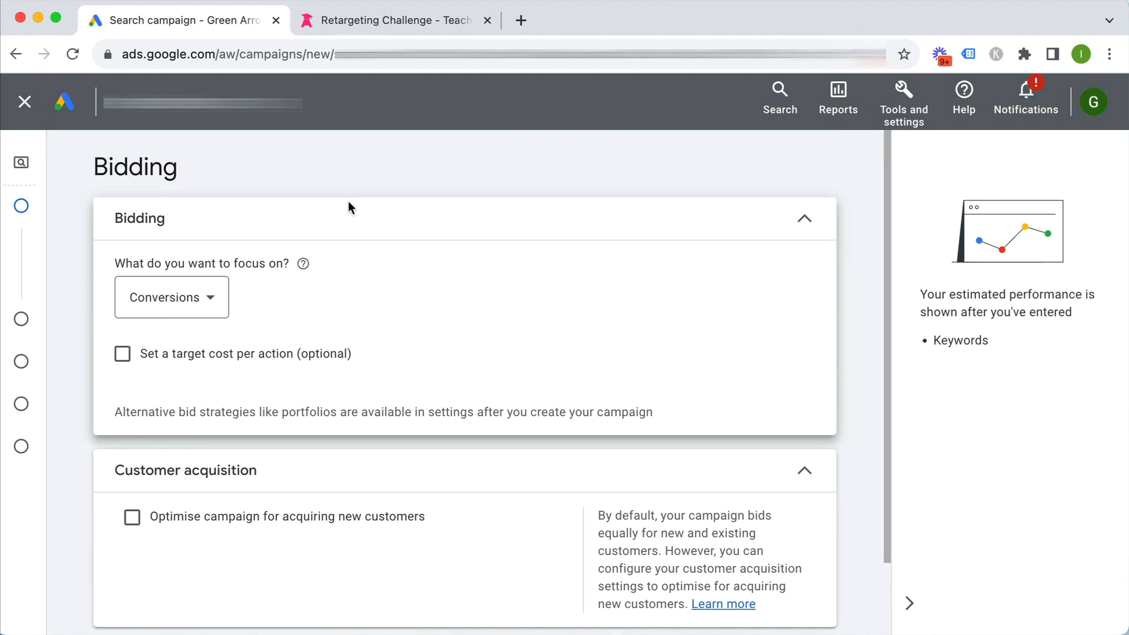
scroll(656, 302, "down", 1)
scroll(654, 297, "down", 1)
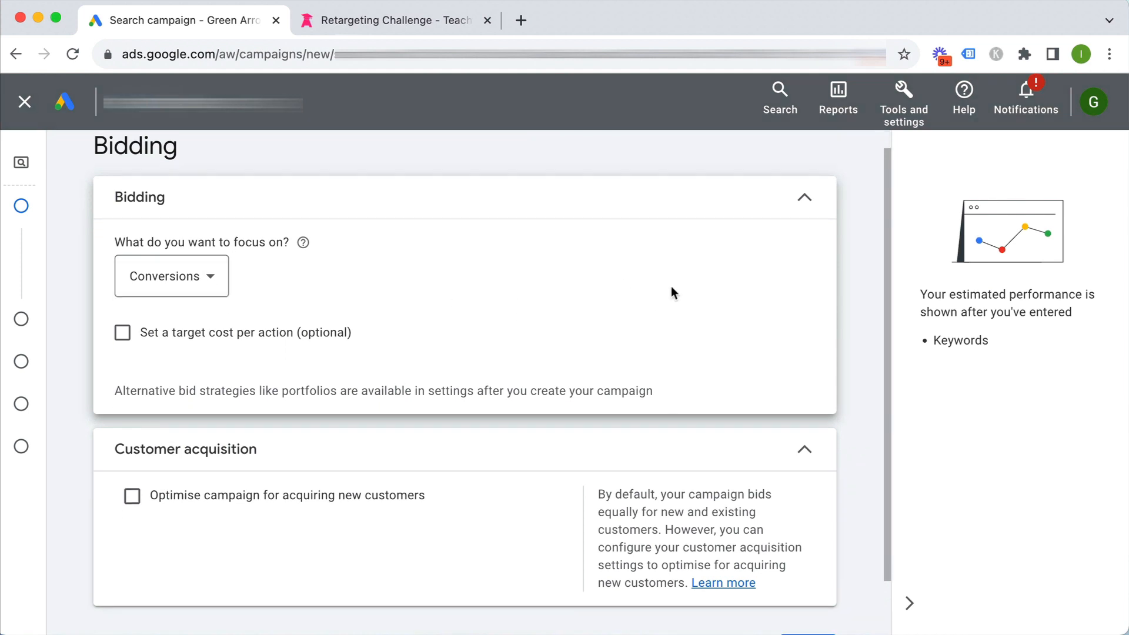
left_click(803, 202)
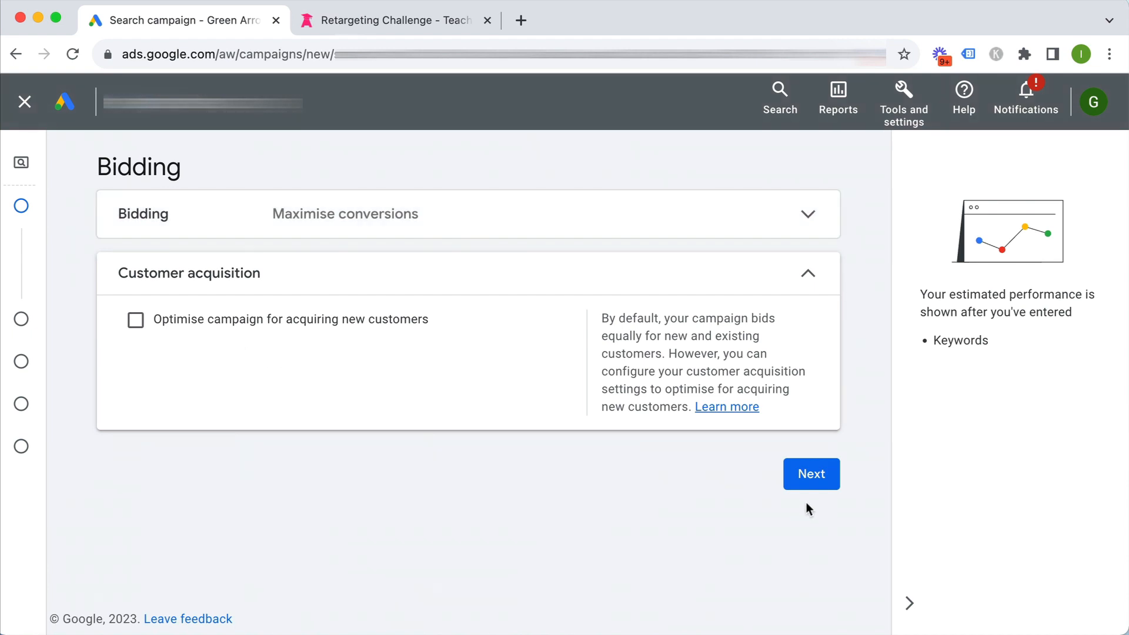
On the settings step, untick Google Display Network and Google search partners under Networks
left_click(813, 479)
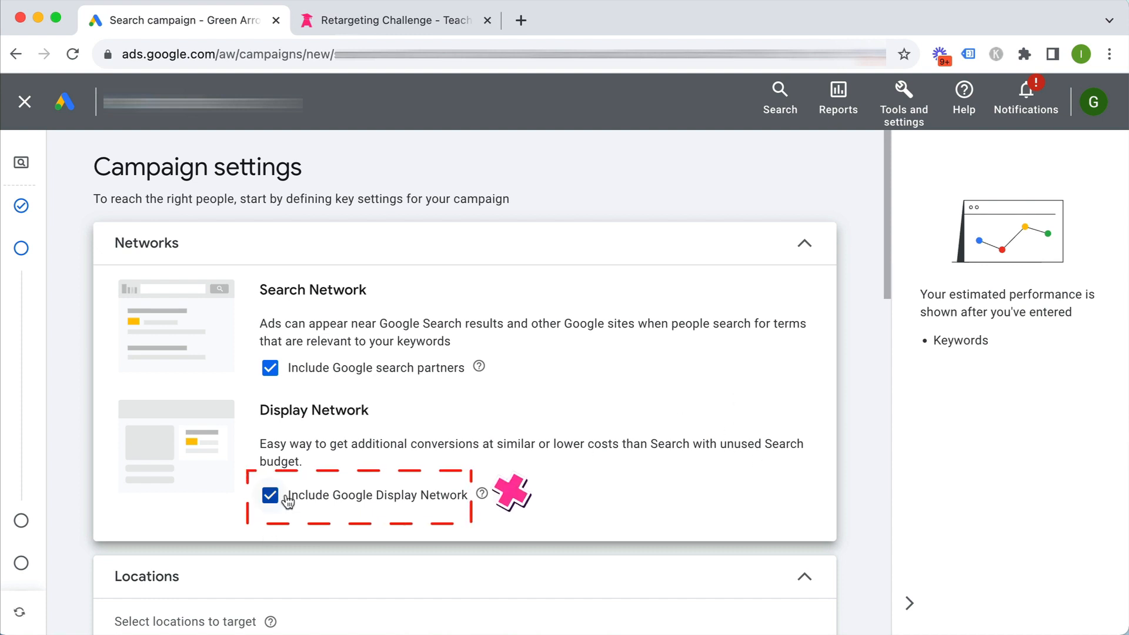
left_click(269, 497)
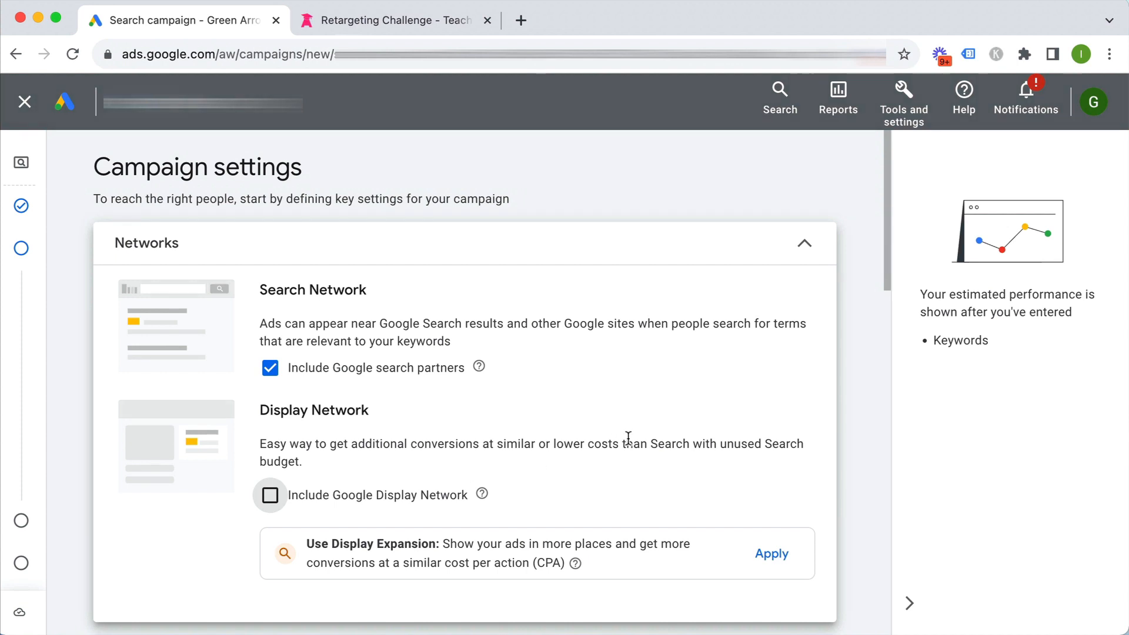
left_click(270, 369)
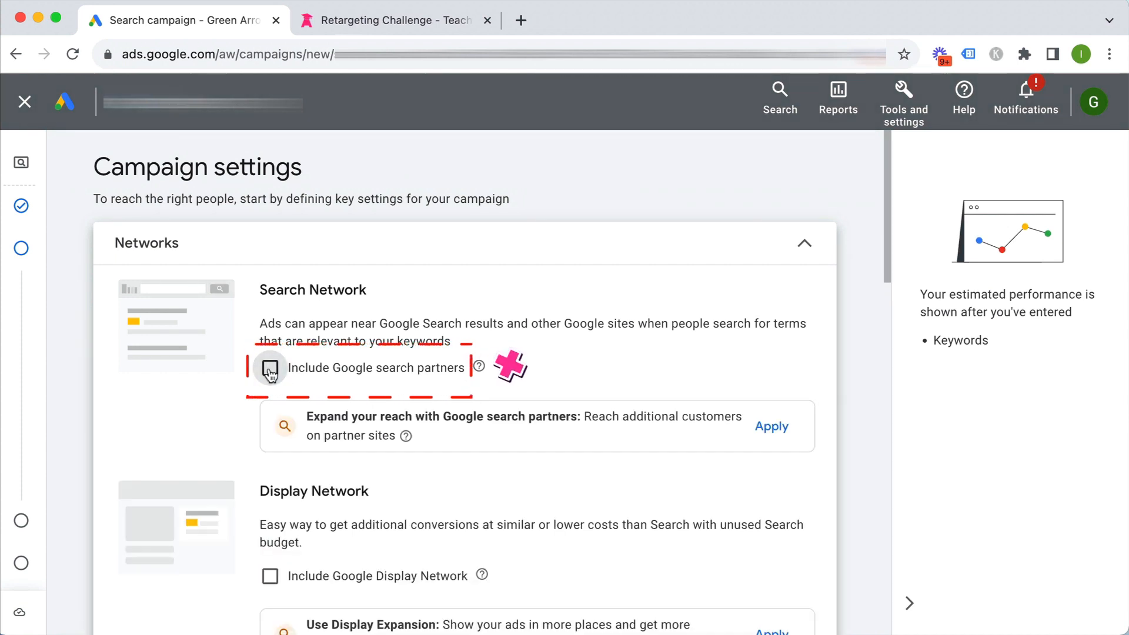
left_click_drag(261, 290, 379, 292)
left_click(379, 292)
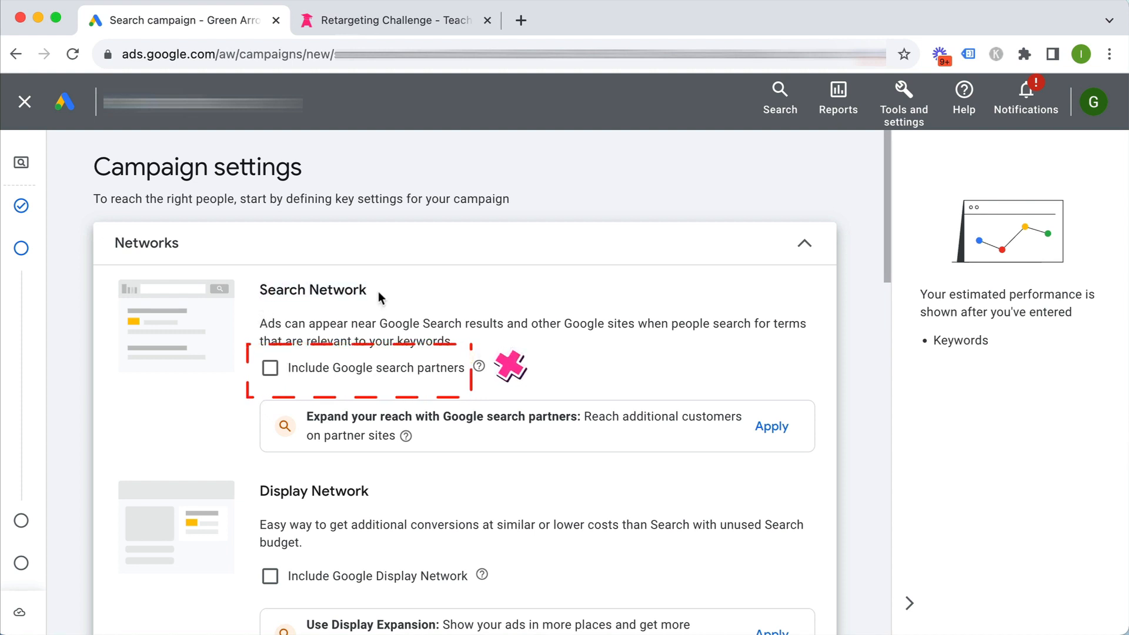
scroll(849, 452, "down", 5)
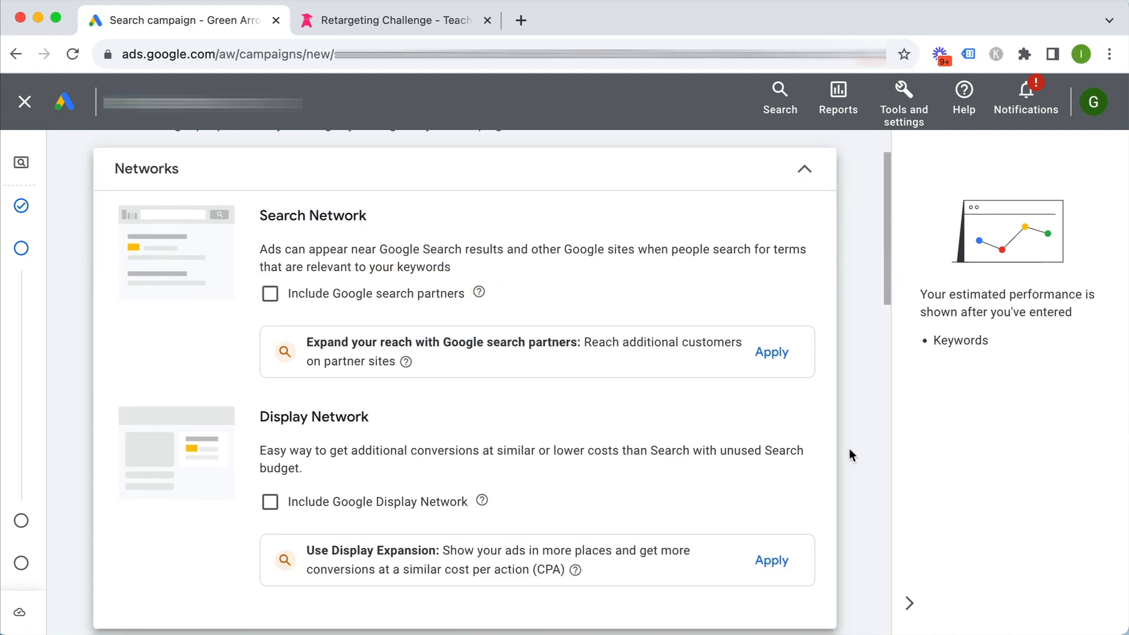
scroll(849, 456, "down", 4)
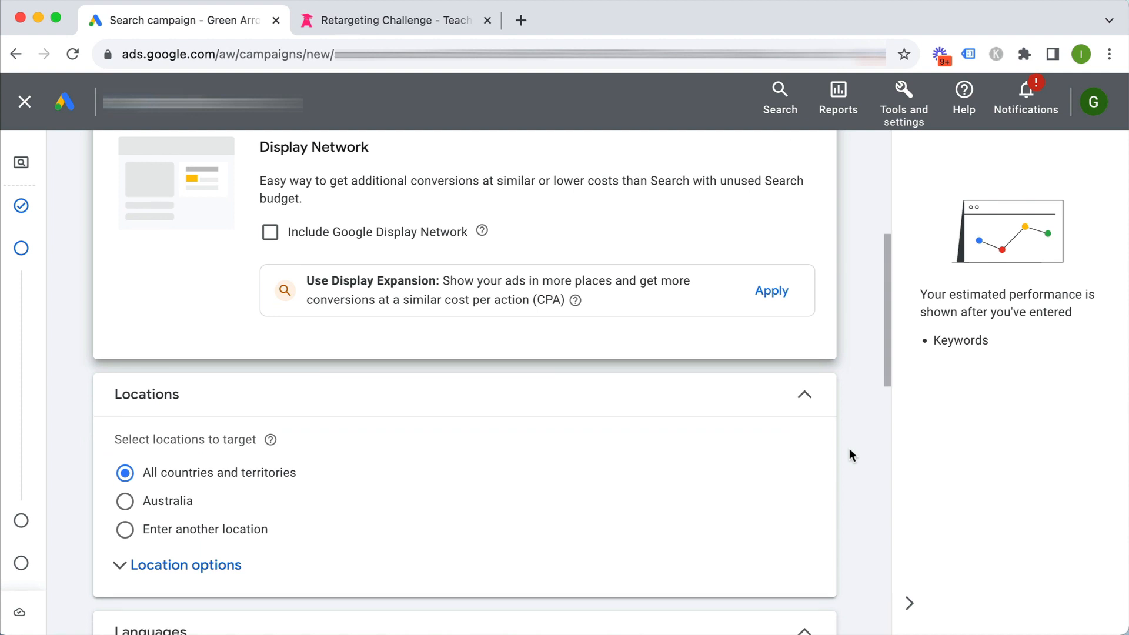
Search 'united' under Enter another location and target United States
scroll(410, 397, "down", 1)
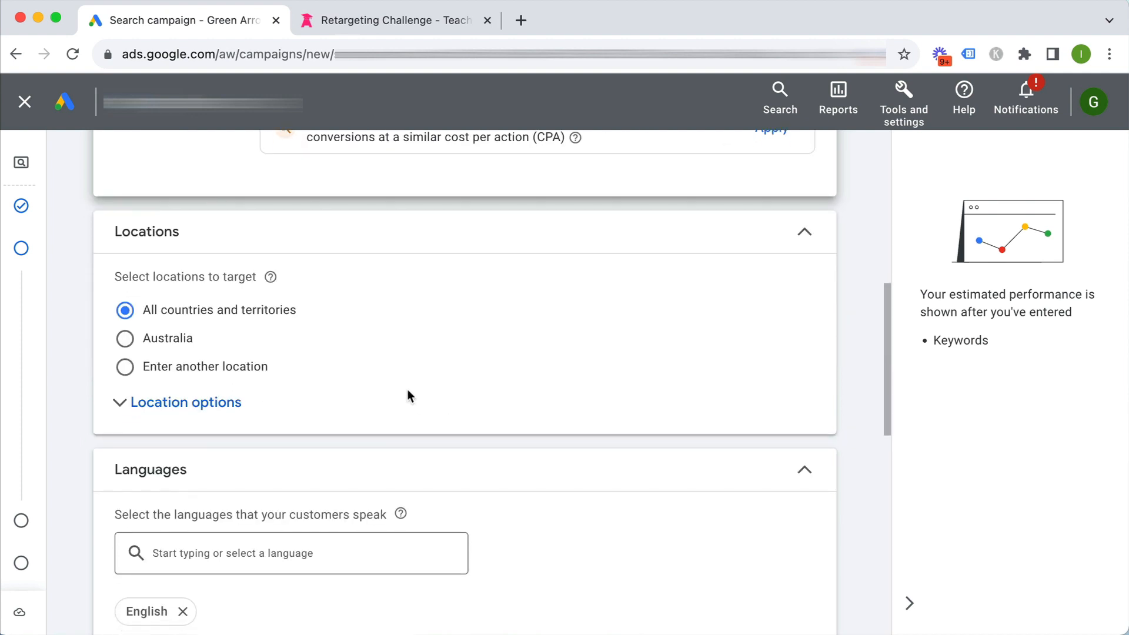
left_click(214, 370)
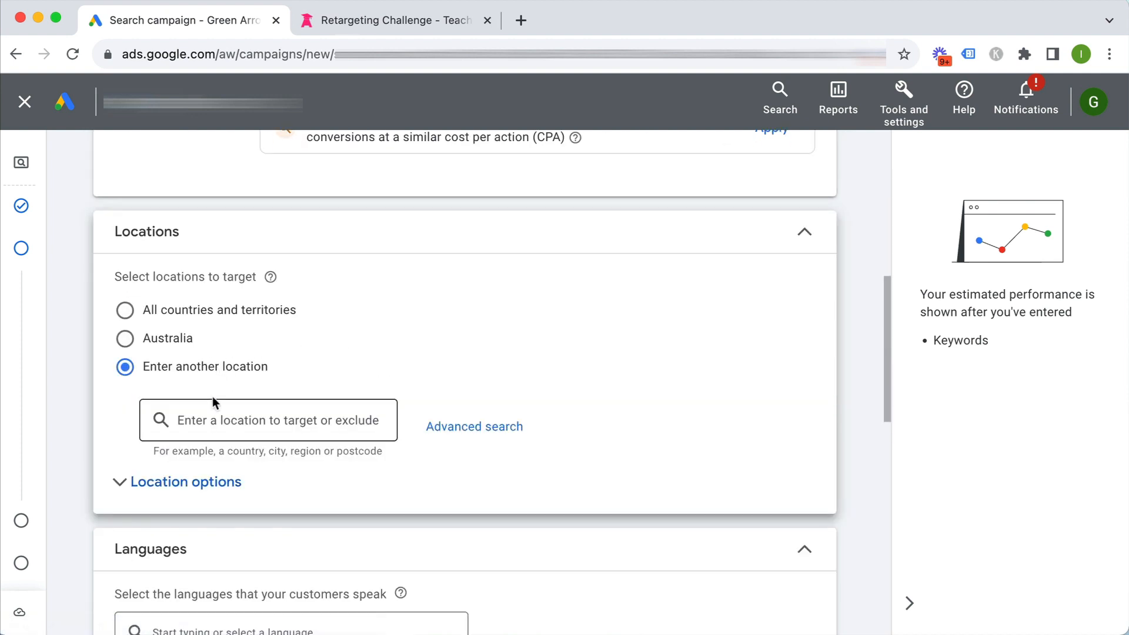
type("united")
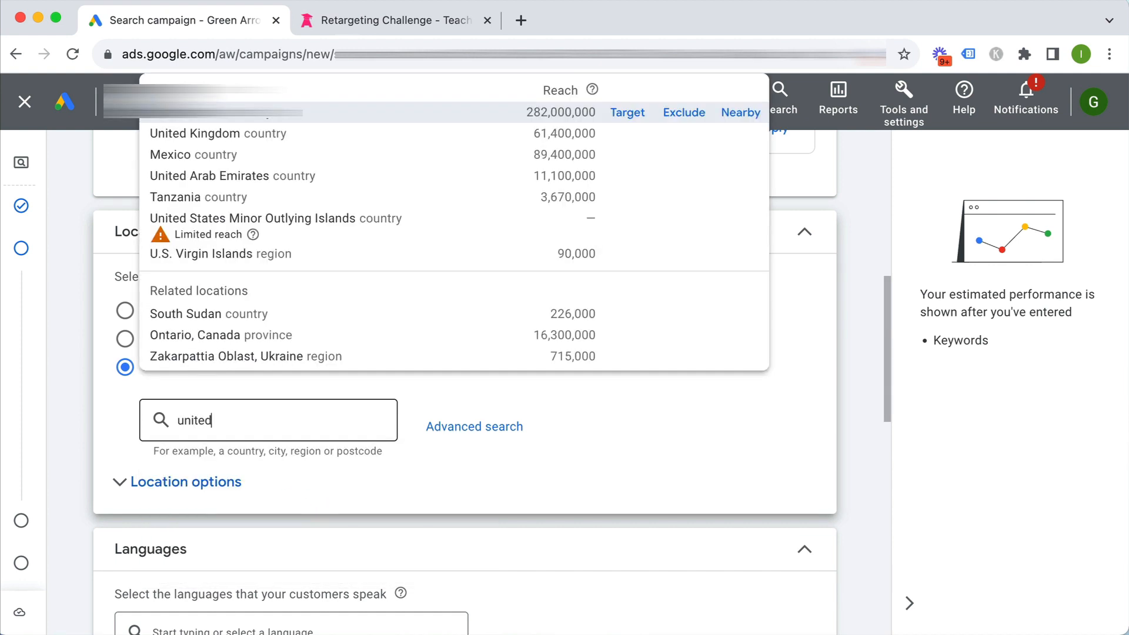
left_click(626, 112)
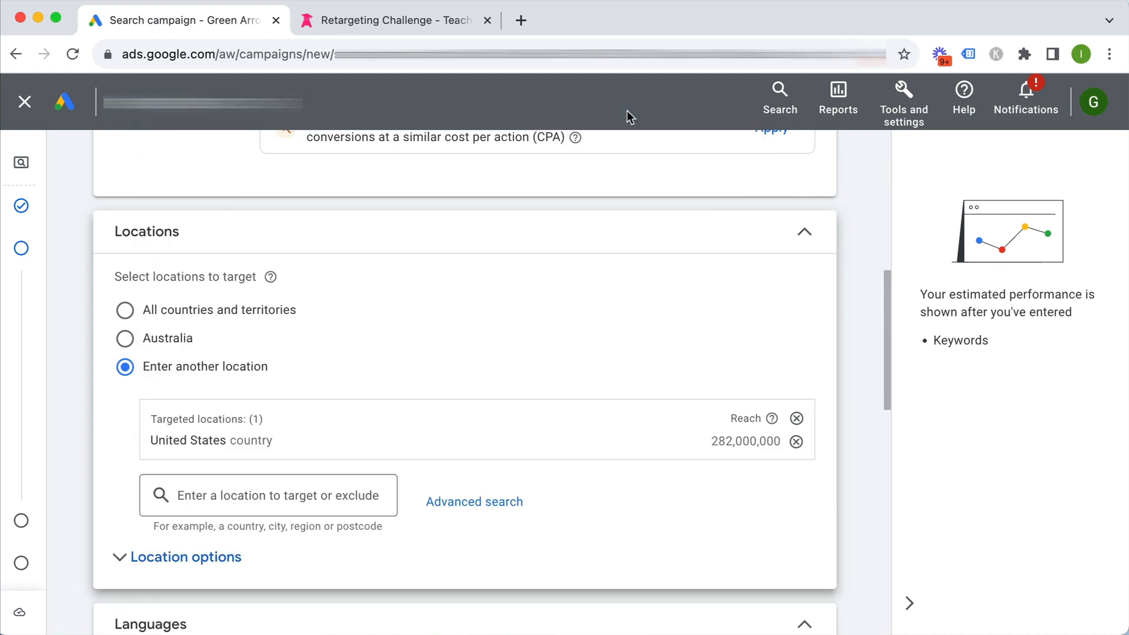
scroll(554, 398, "down", 2)
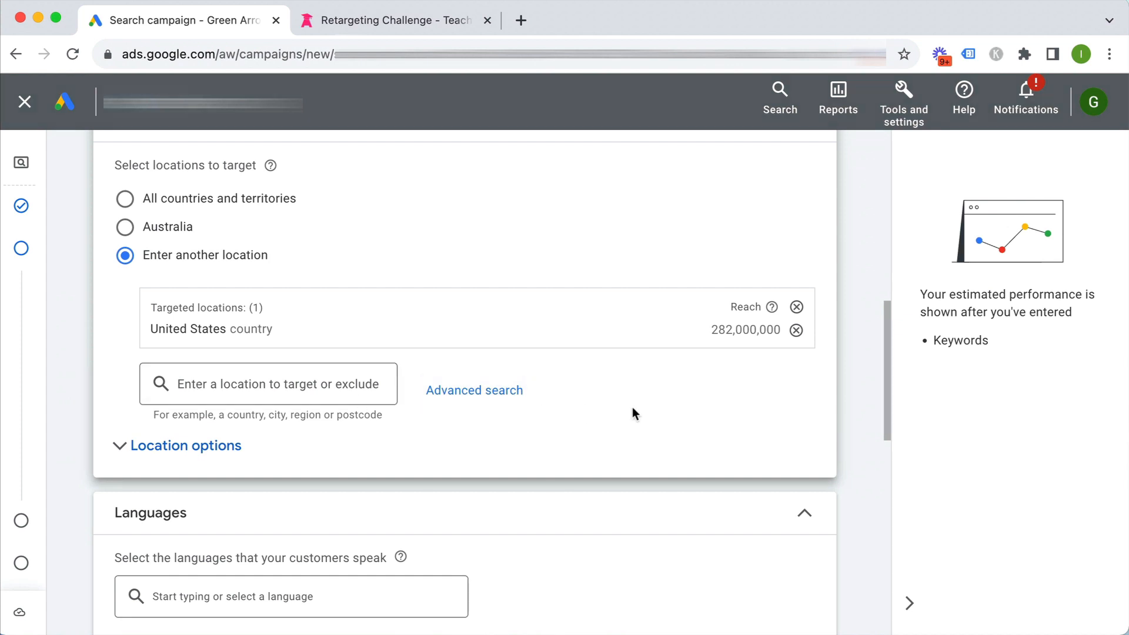
scroll(632, 406, "down", 1)
scroll(634, 413, "down", 3)
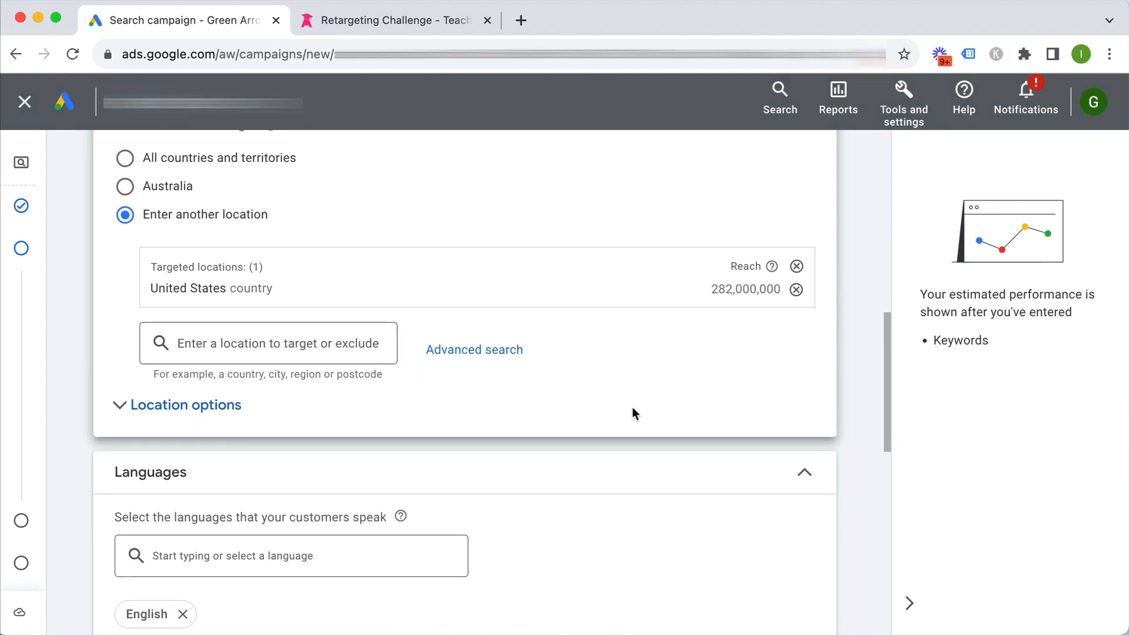
In Location options, select Presence: people in or regularly in your targeted locations
left_click(231, 292)
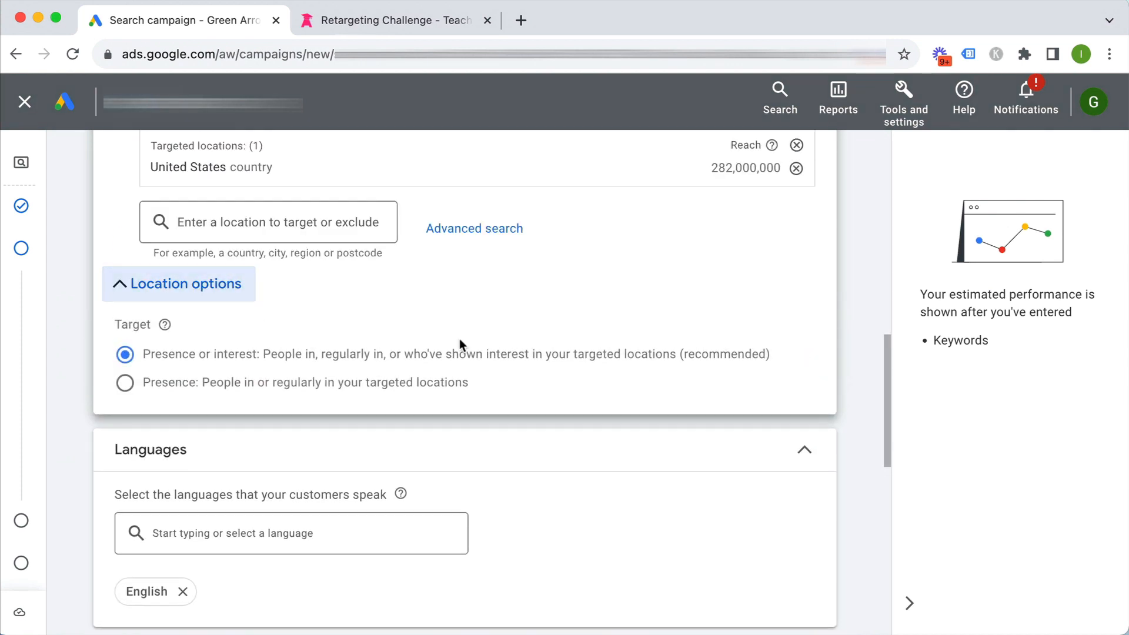
scroll(697, 382, "up", 1)
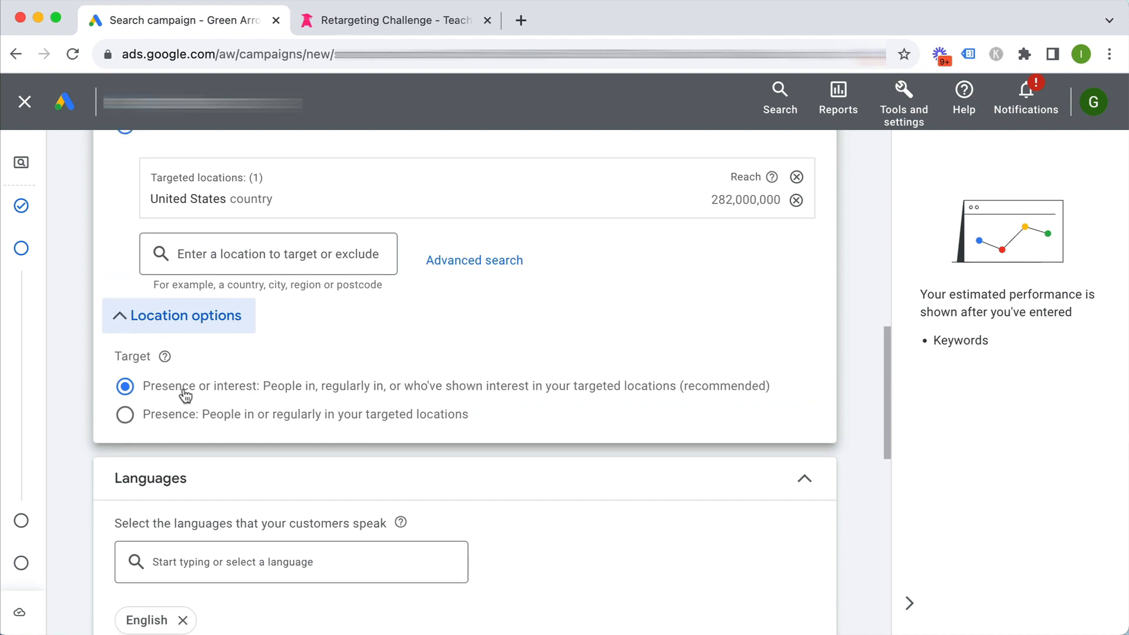
scroll(322, 366, "up", 1)
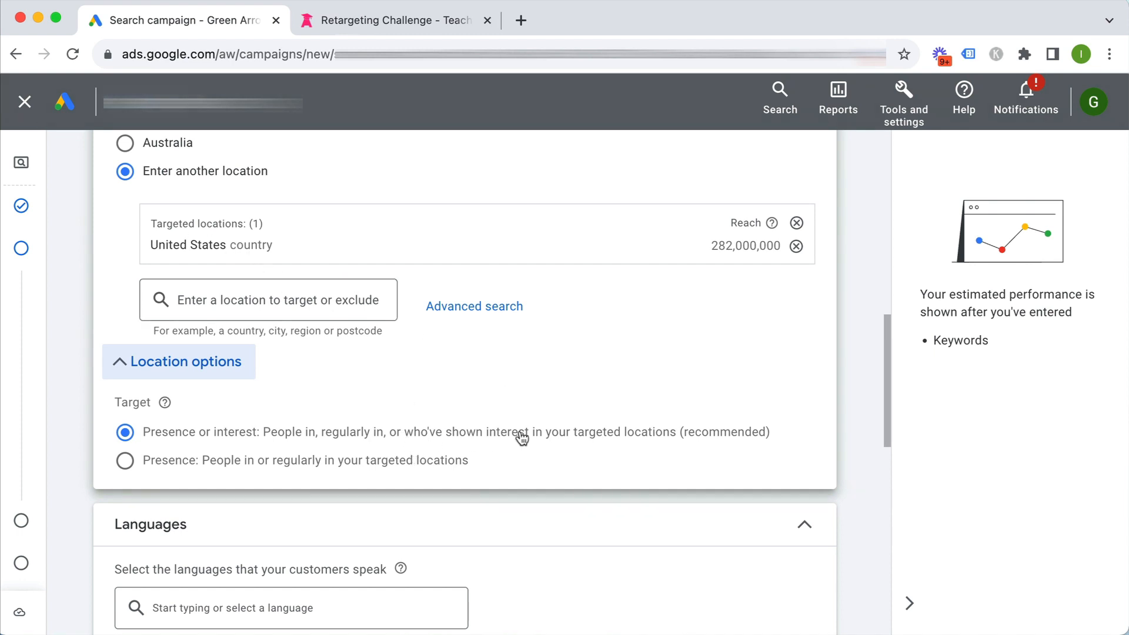
left_click_drag(687, 438, 396, 443)
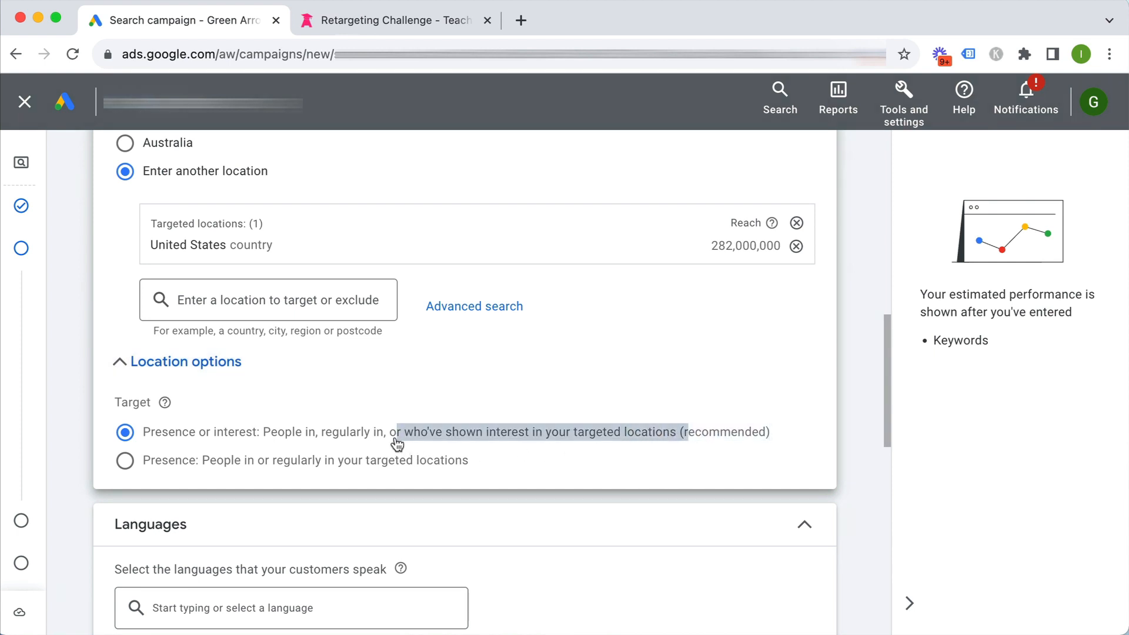
left_click(398, 444)
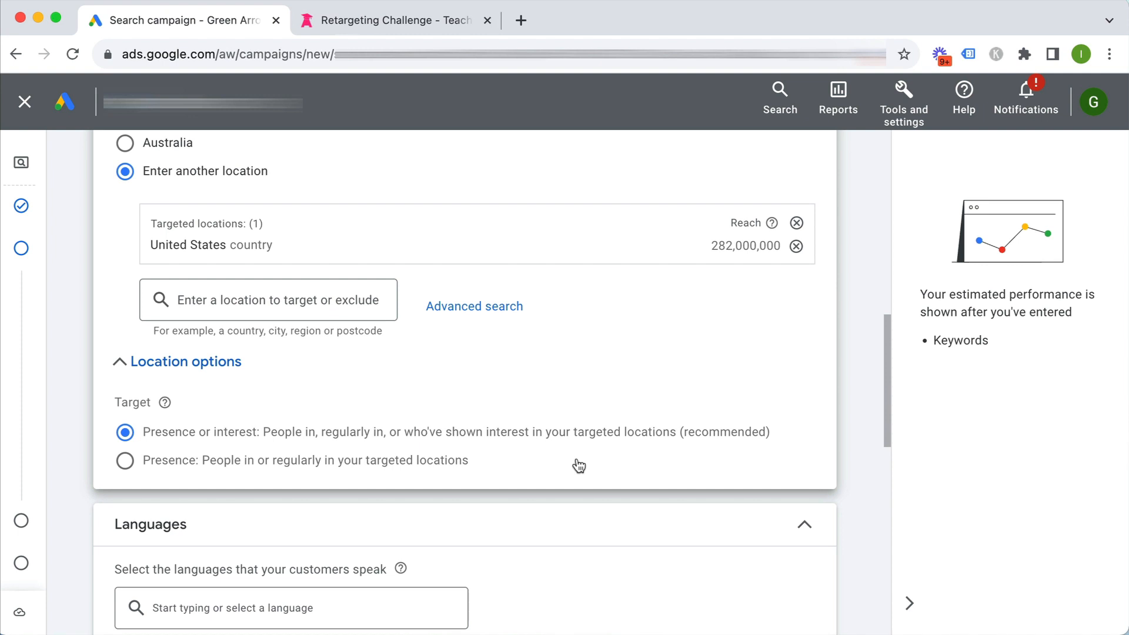
left_click(124, 460)
scroll(633, 465, "down", 5)
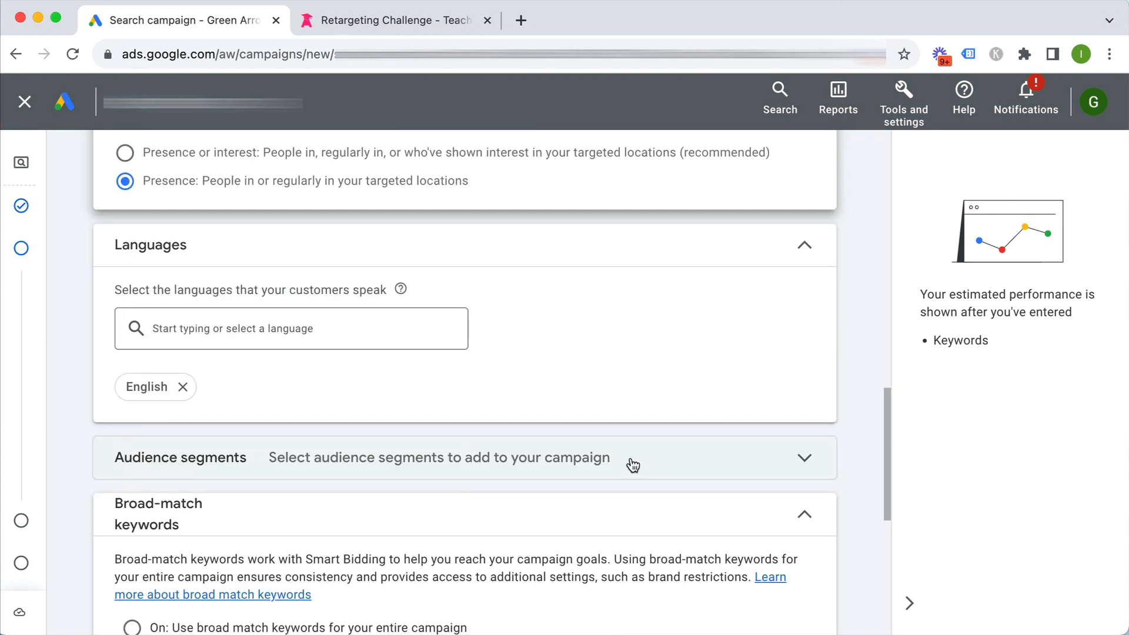
Collapse Languages (English) and Audience segments, keeping broad match and automatically created assets Off
left_click(803, 246)
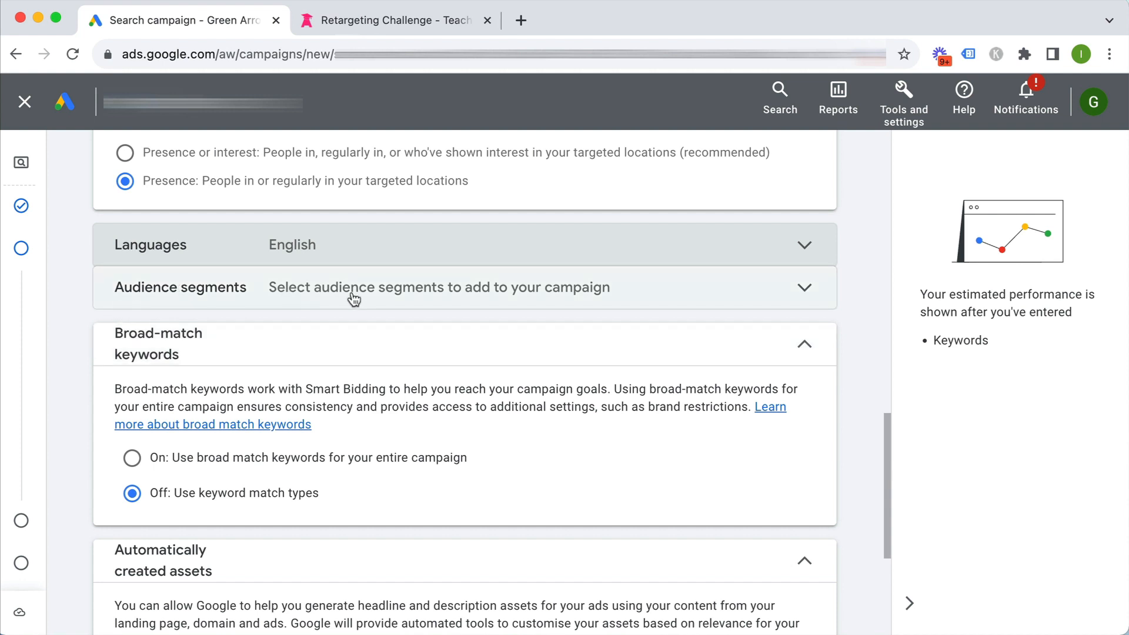
left_click(515, 293)
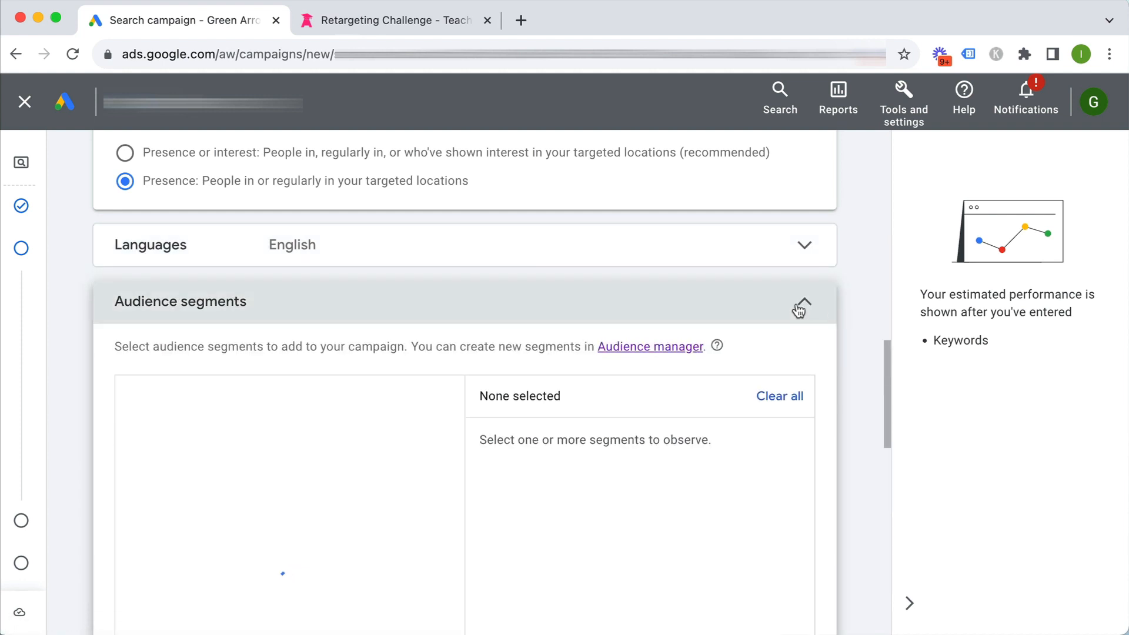
left_click(800, 306)
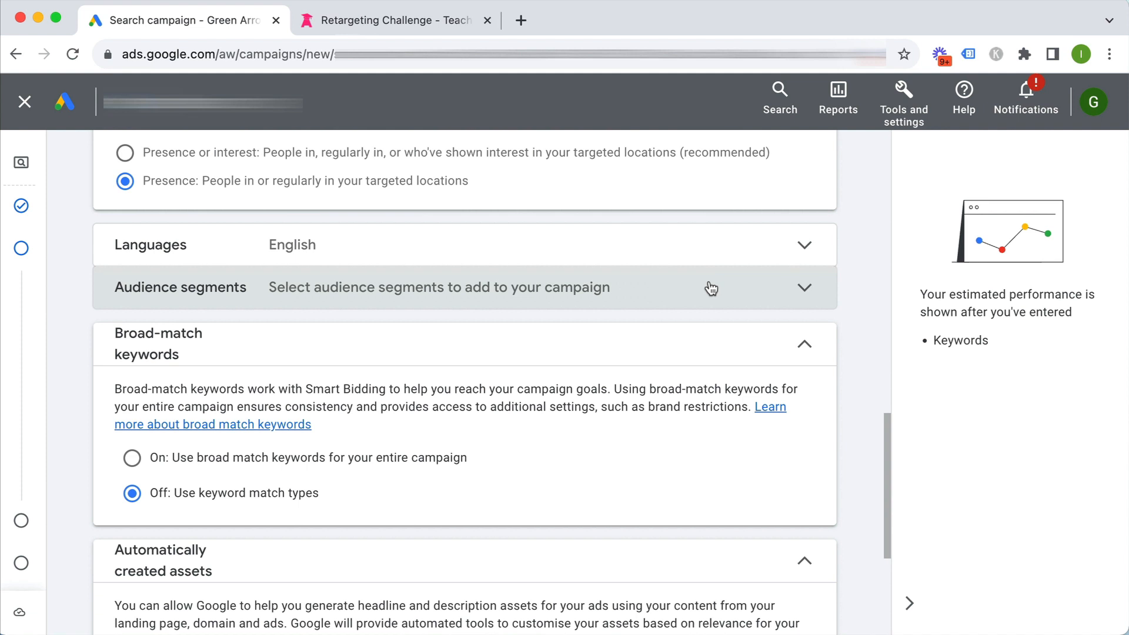
scroll(535, 343, "down", 1)
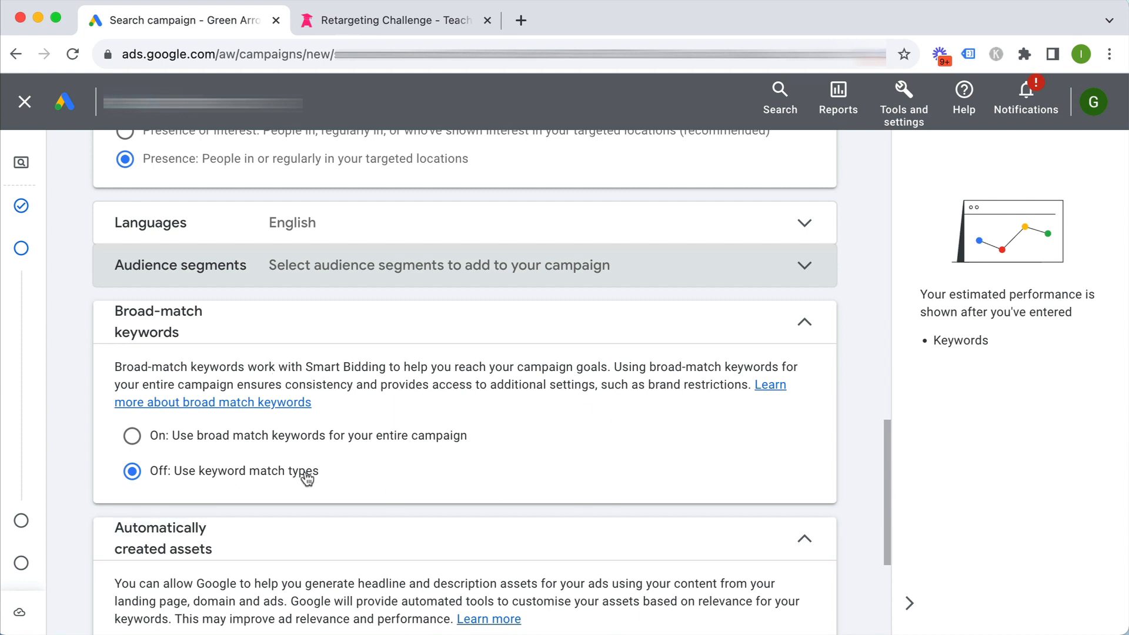
scroll(520, 474, "down", 3)
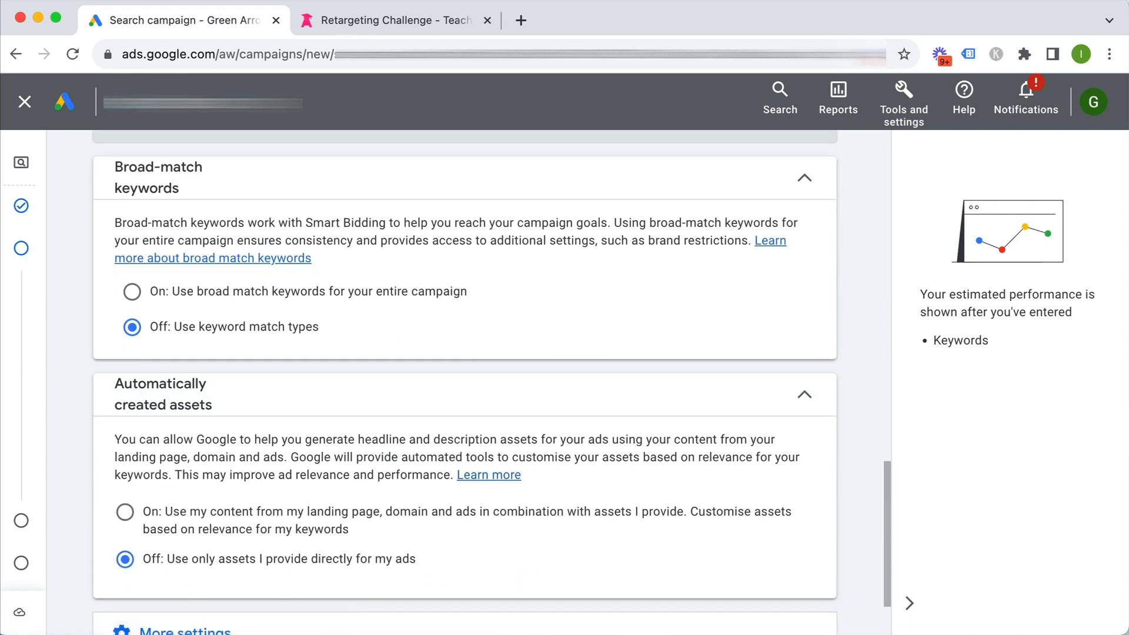
scroll(414, 546, "down", 1)
scroll(414, 546, "down", 1)
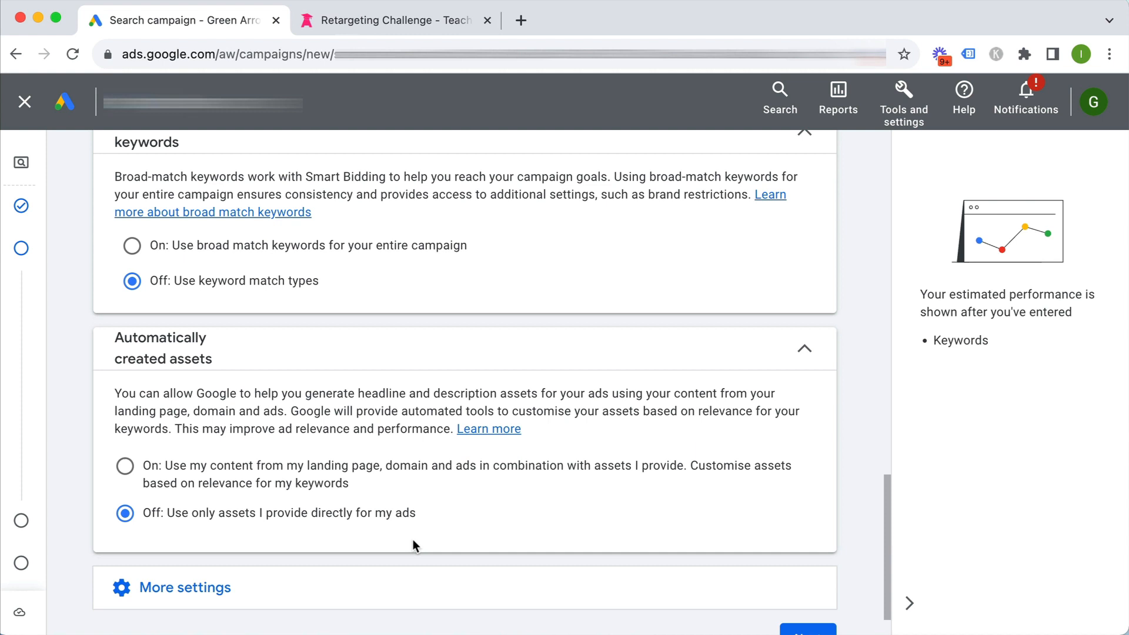
scroll(413, 538, "down", 2)
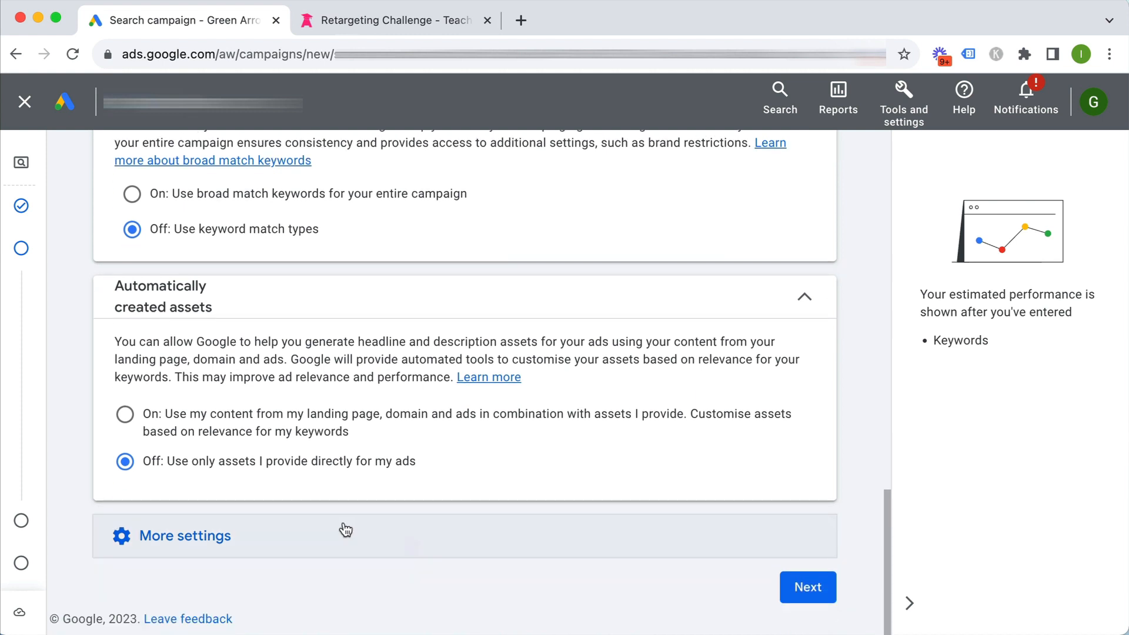
Under More settings, set Ad rotation to 'Do not optimise: Rotate ads indefinitely'
left_click(141, 538)
scroll(281, 503, "down", 5)
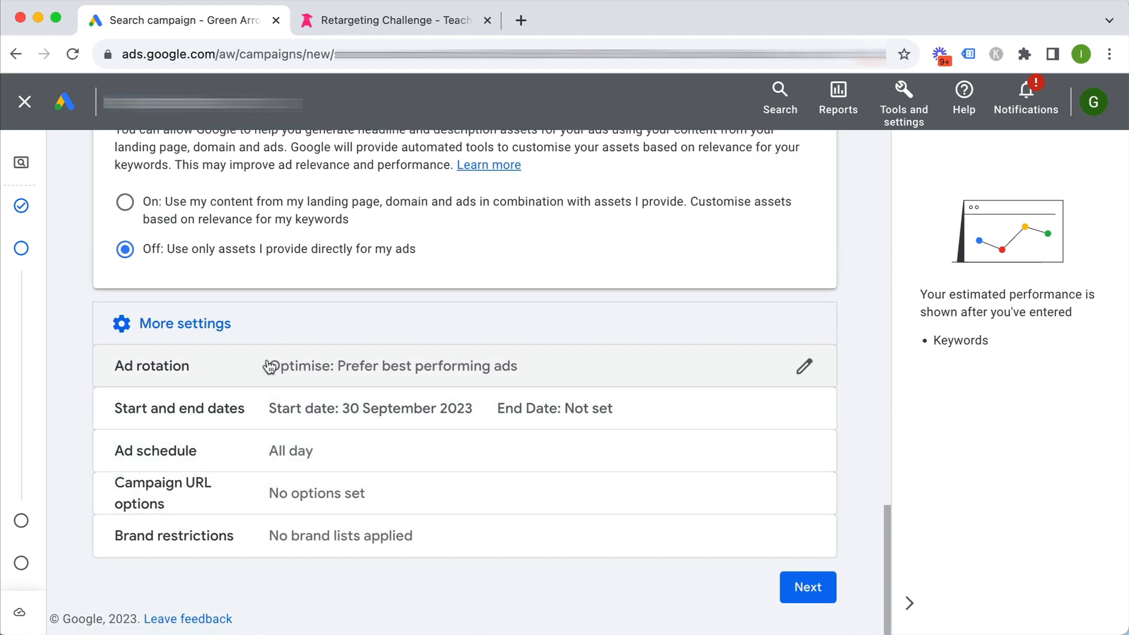
left_click(416, 366)
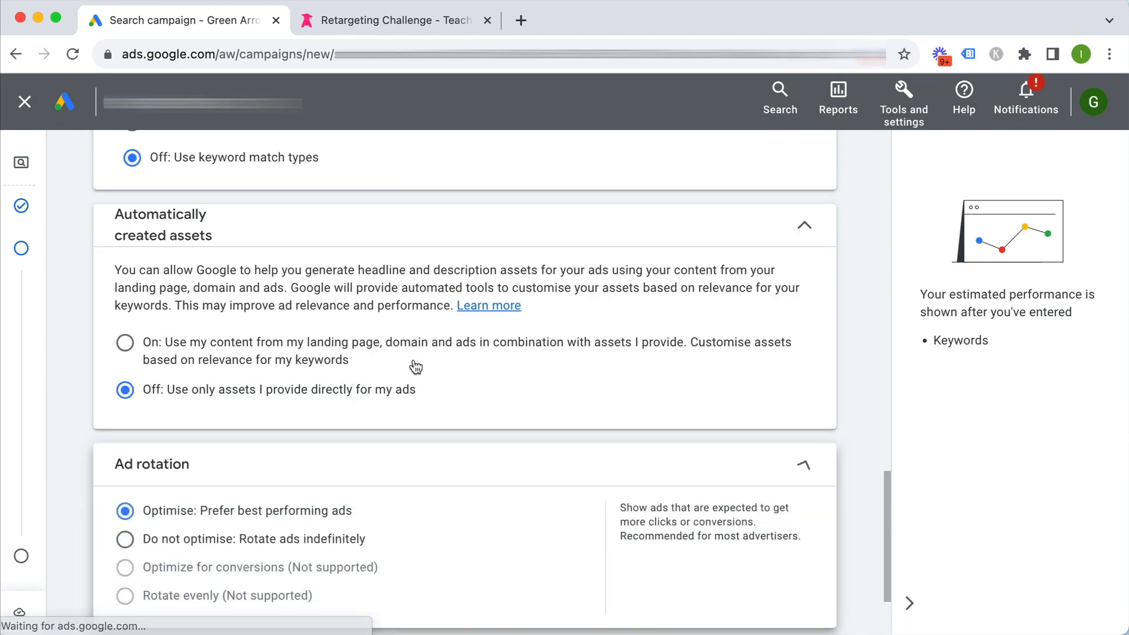
scroll(479, 469, "down", 3)
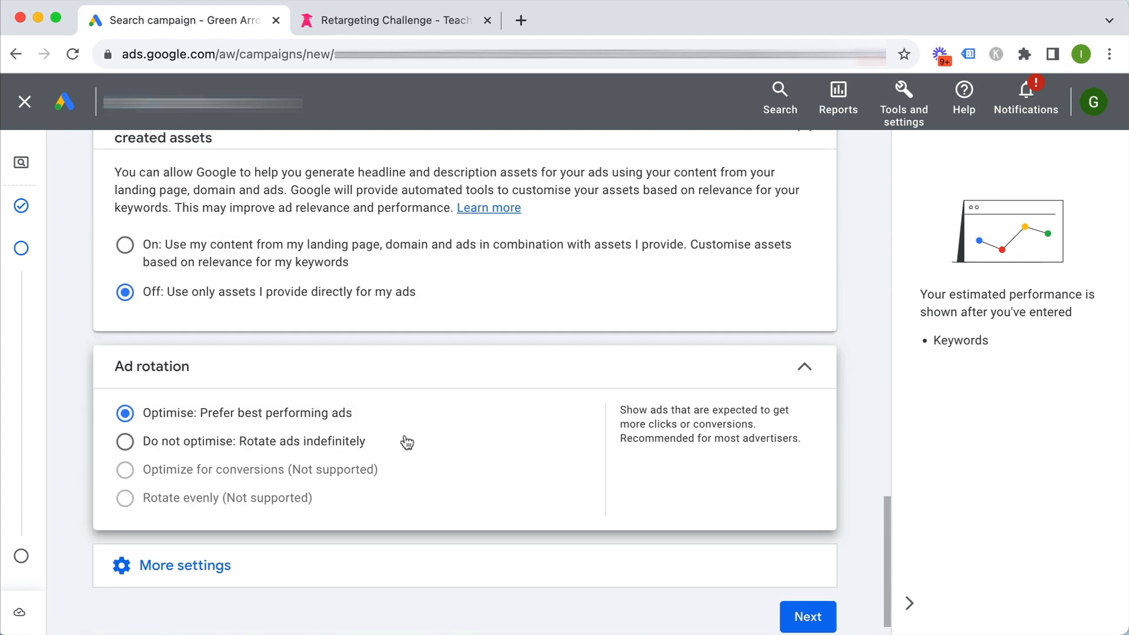
left_click(261, 442)
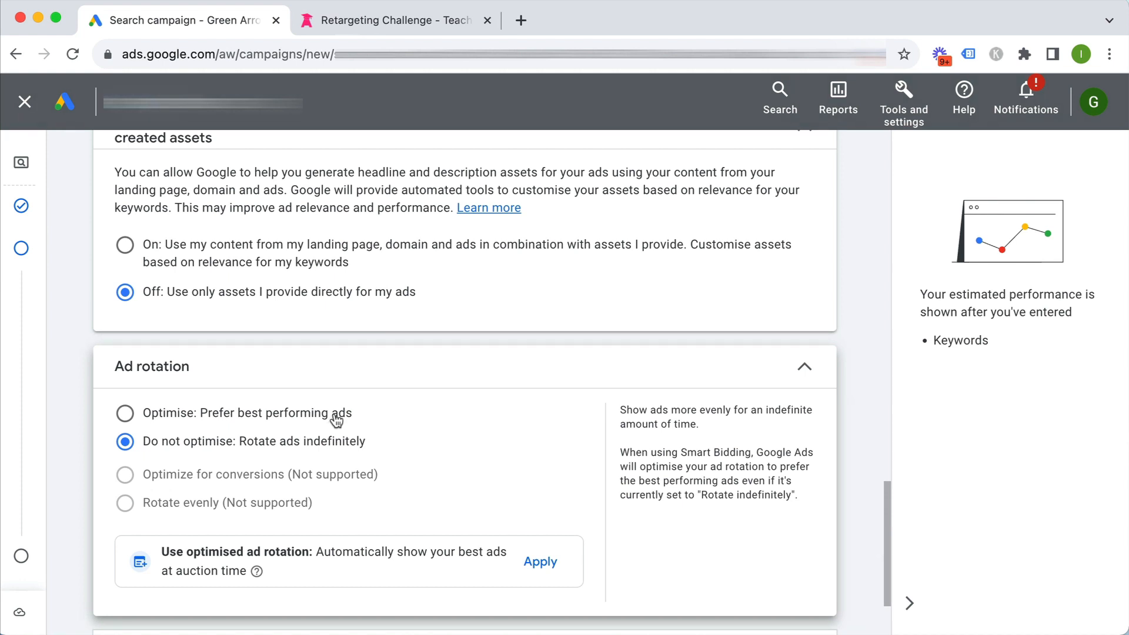
left_click(801, 369)
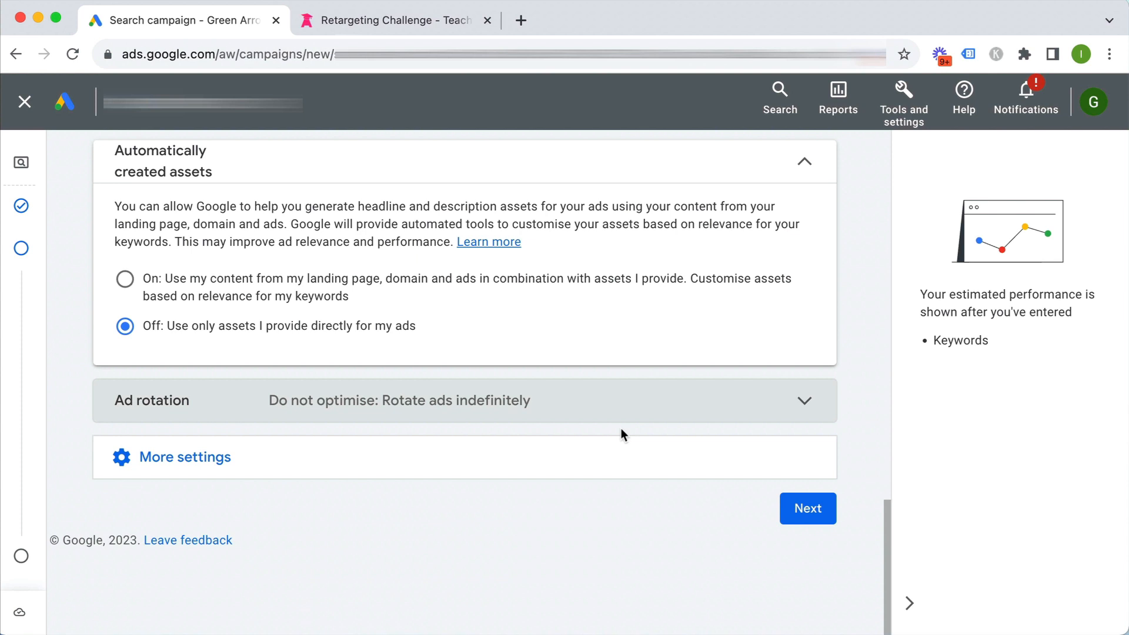
left_click(624, 401)
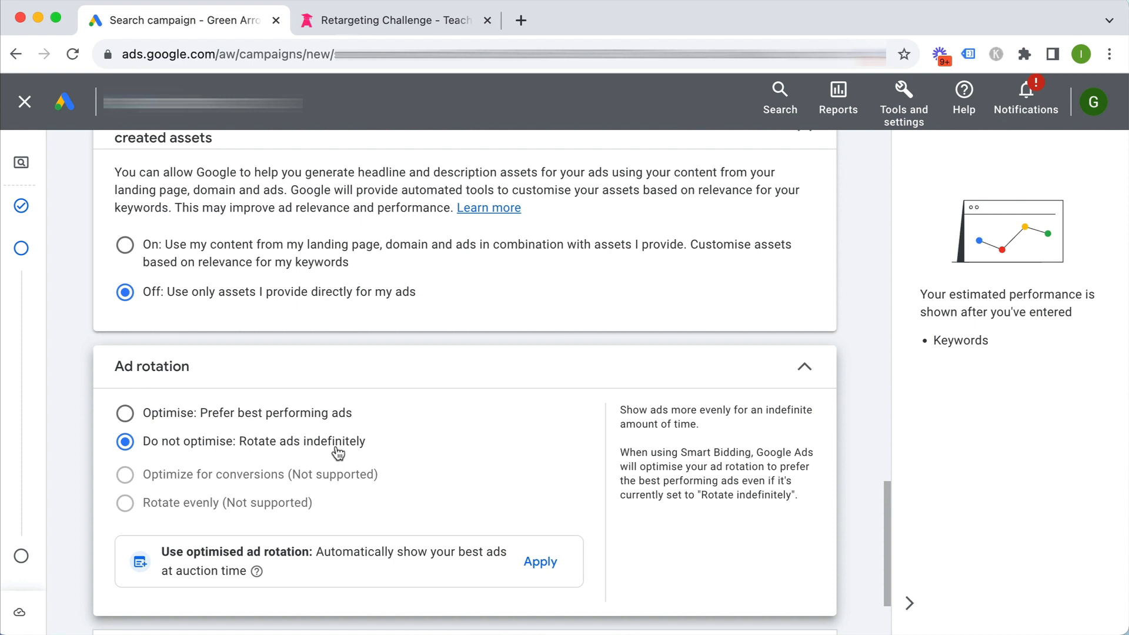
left_click(801, 365)
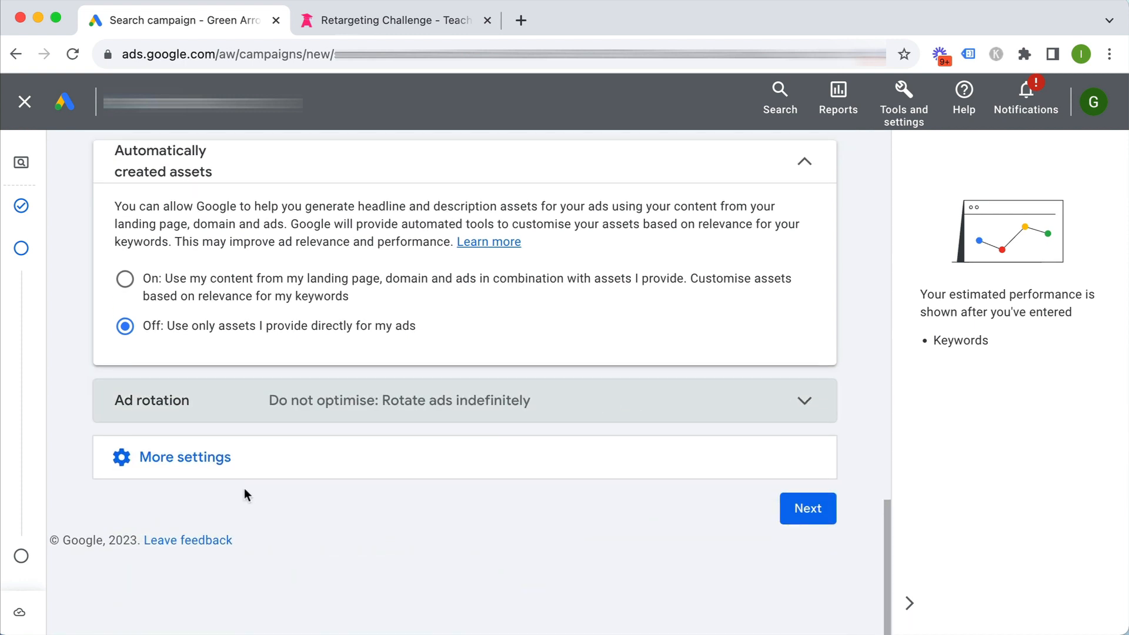
left_click(253, 470)
scroll(253, 470, "down", 2)
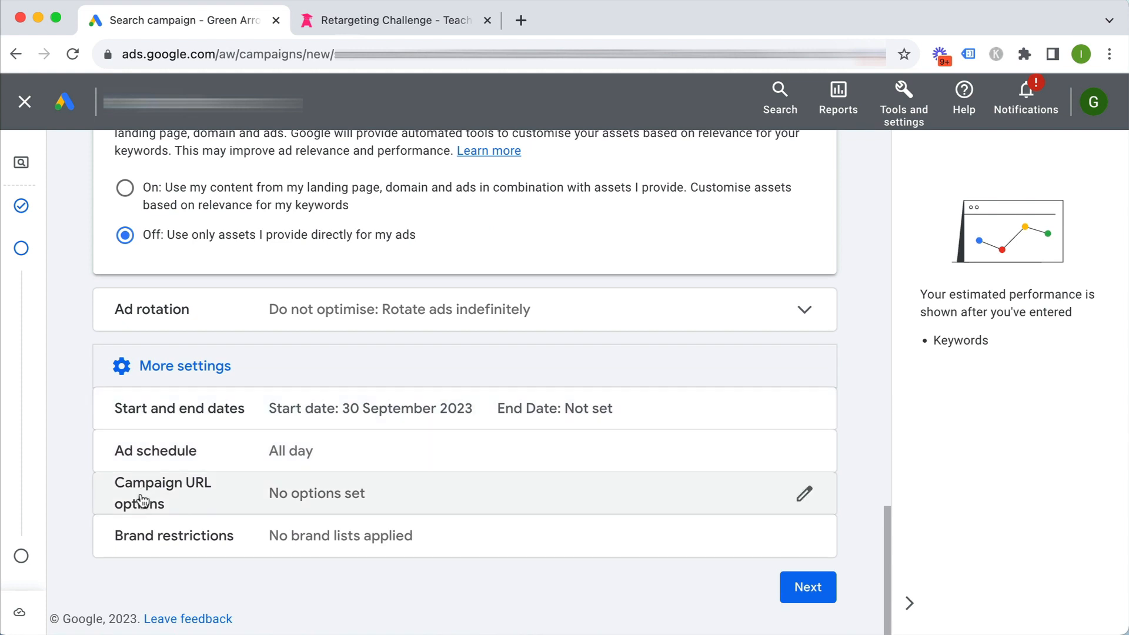
Continue from the campaign settings to the Keywords and ads step for Ad group 1
left_click(798, 588)
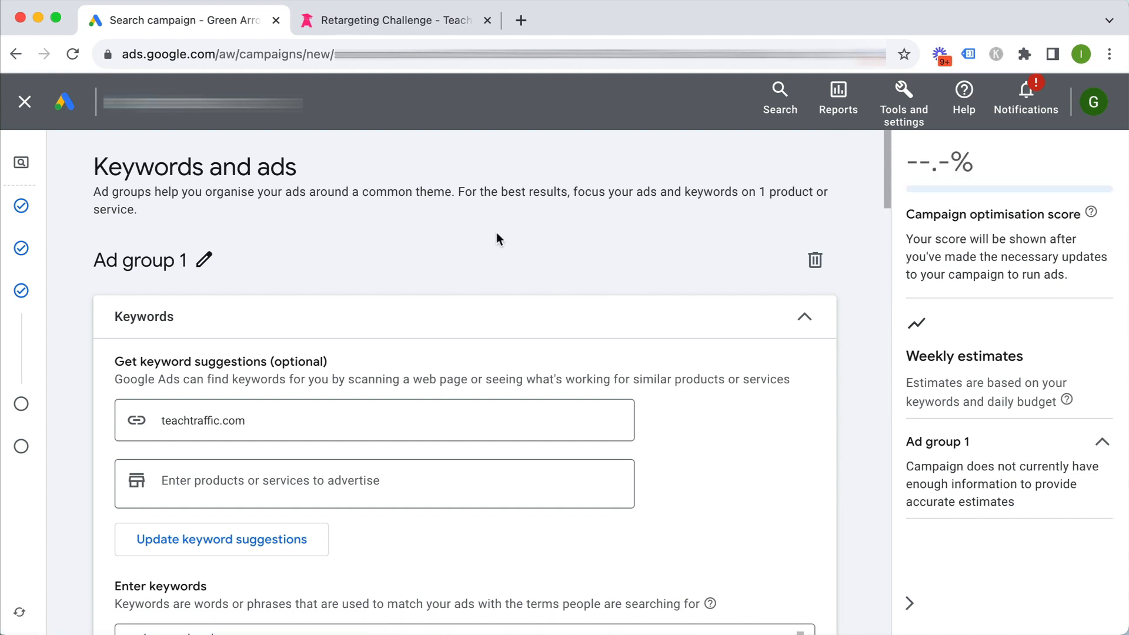
Change the ad group name from 'Ad group 1' to 'Google Retargeting', then look over the suggested keywords
left_click(207, 254)
left_click_drag(203, 253, 116, 251)
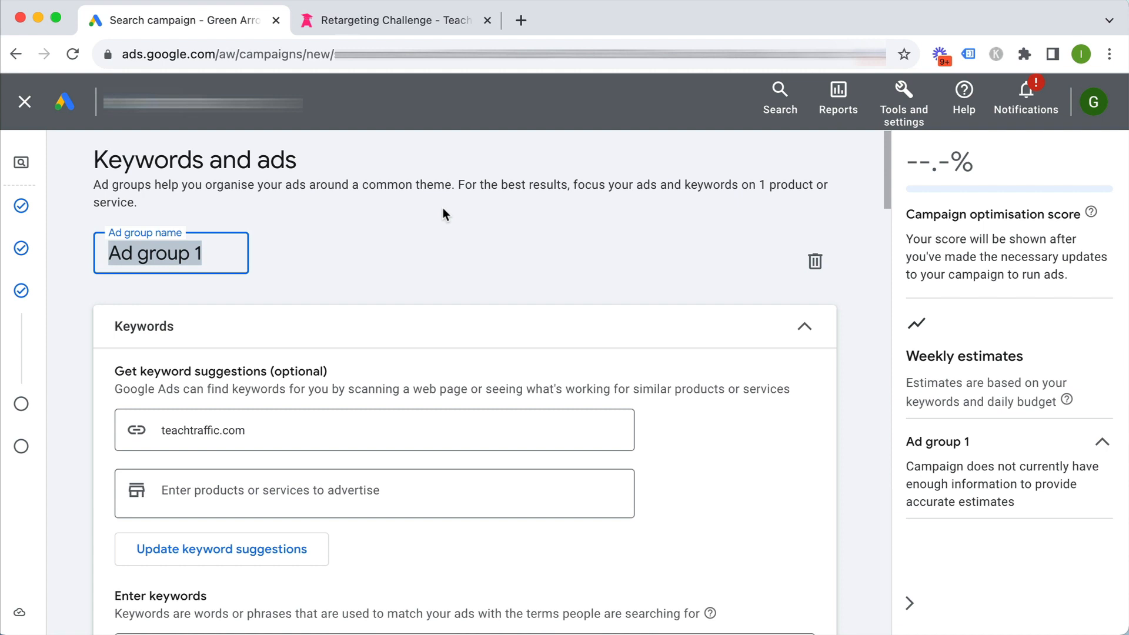
type("Google Retarge")
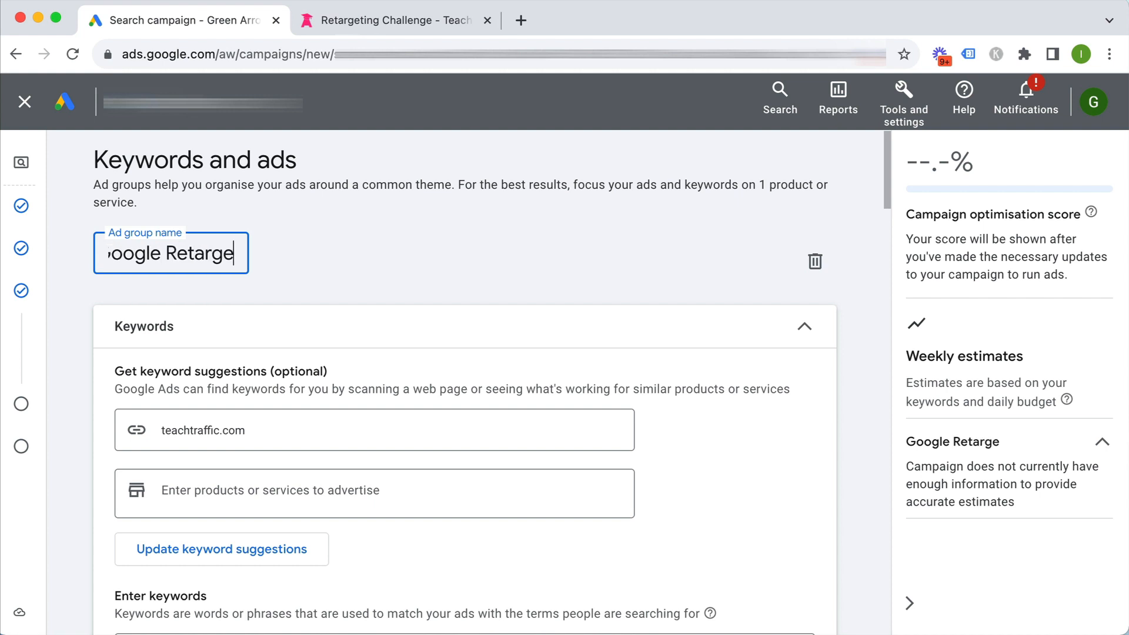
type("ting")
left_click(403, 243)
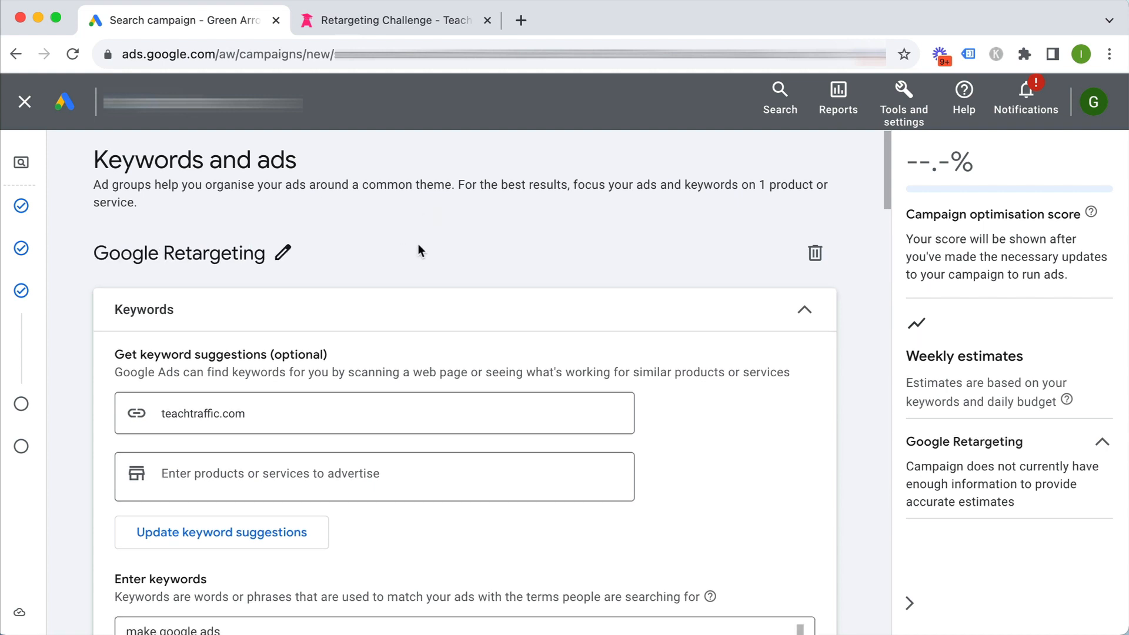
scroll(418, 247, "down", 1)
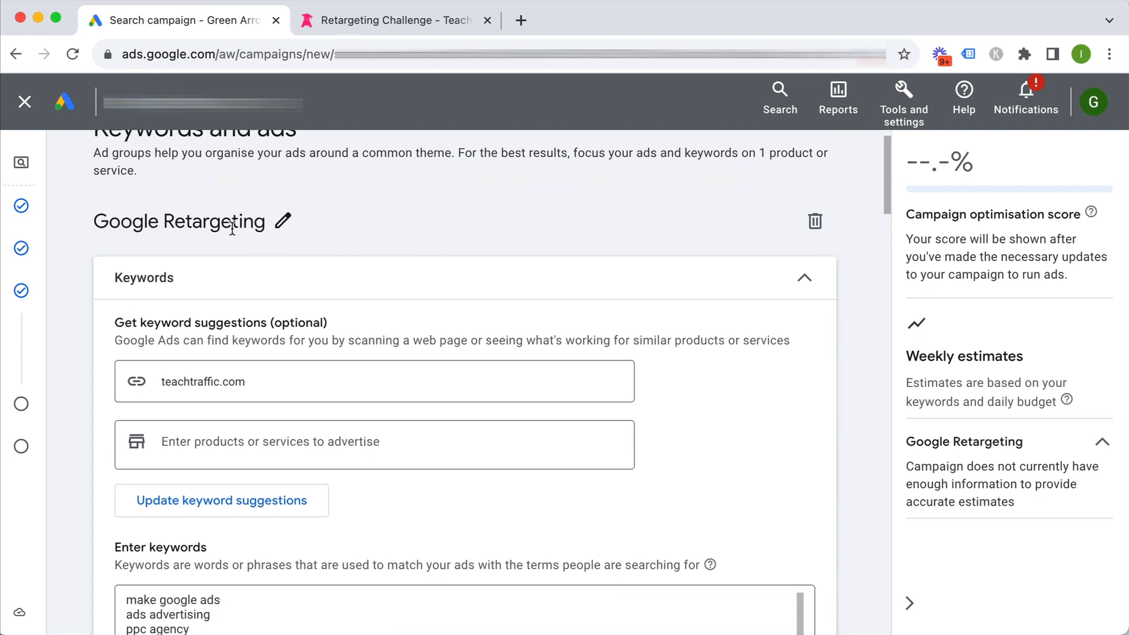
scroll(232, 228, "down", 1)
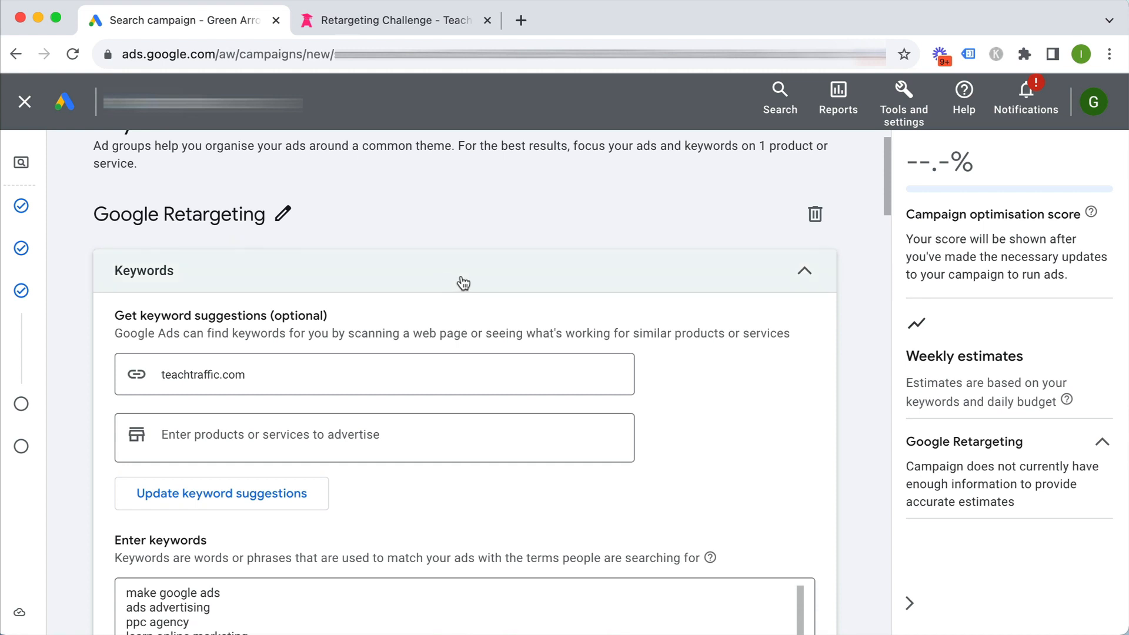
scroll(462, 280, "down", 5)
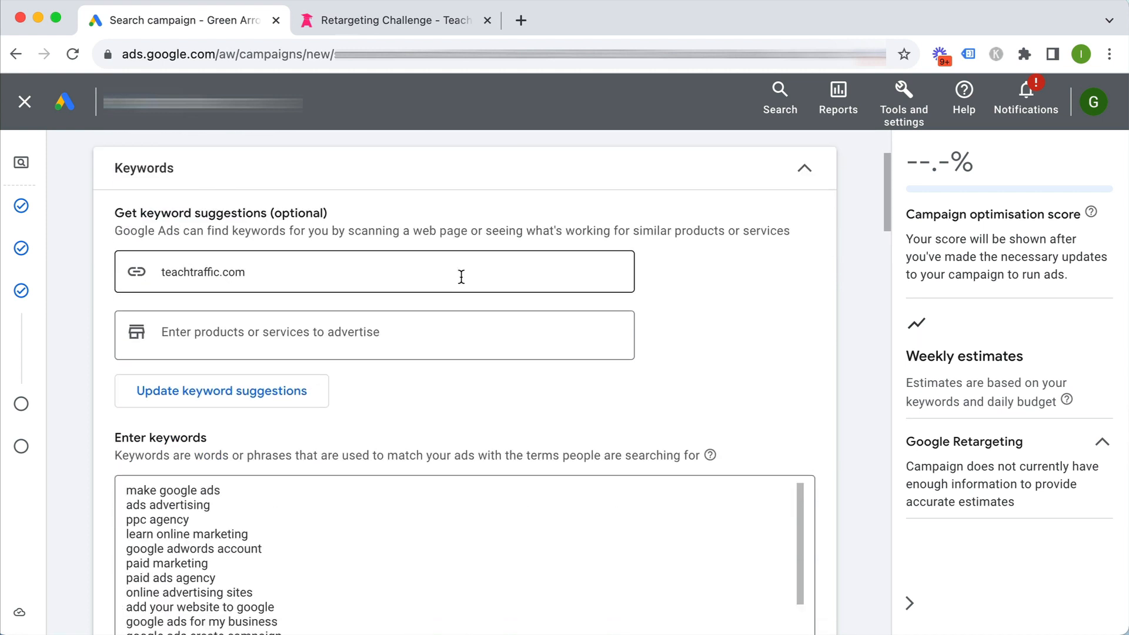
scroll(704, 320, "down", 1)
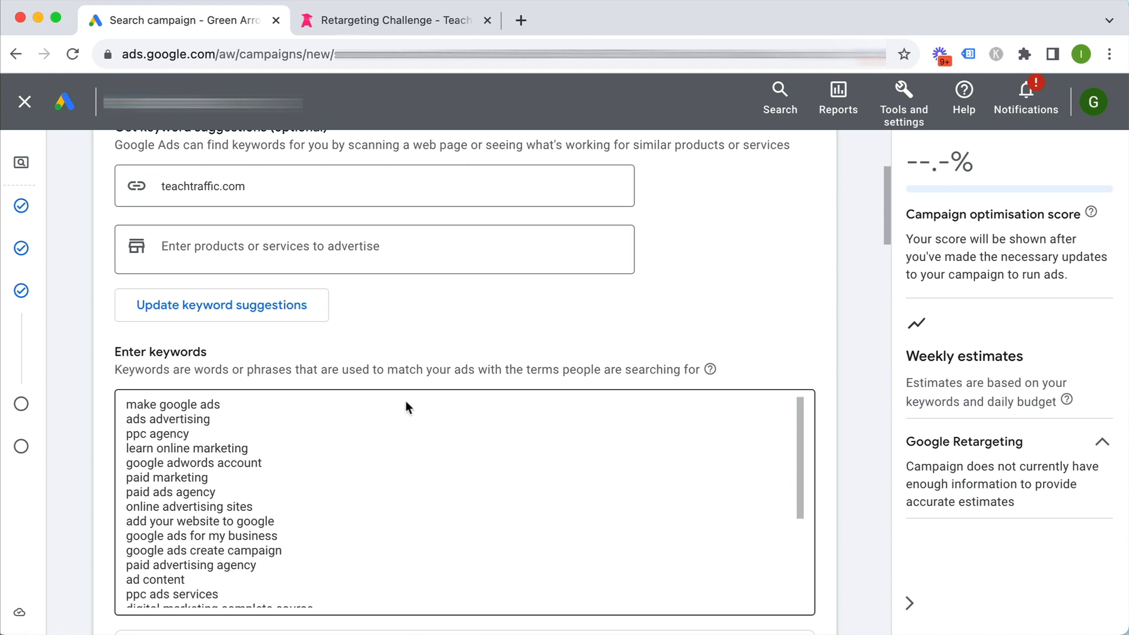
scroll(219, 479, "down", 10)
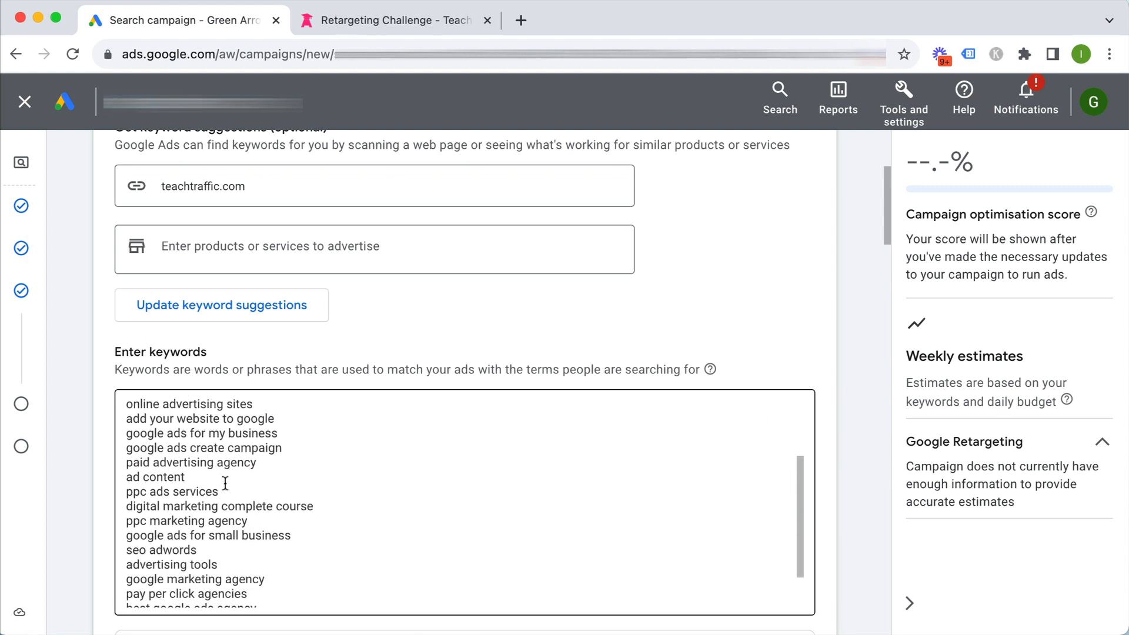
scroll(102, 421, "up", 4)
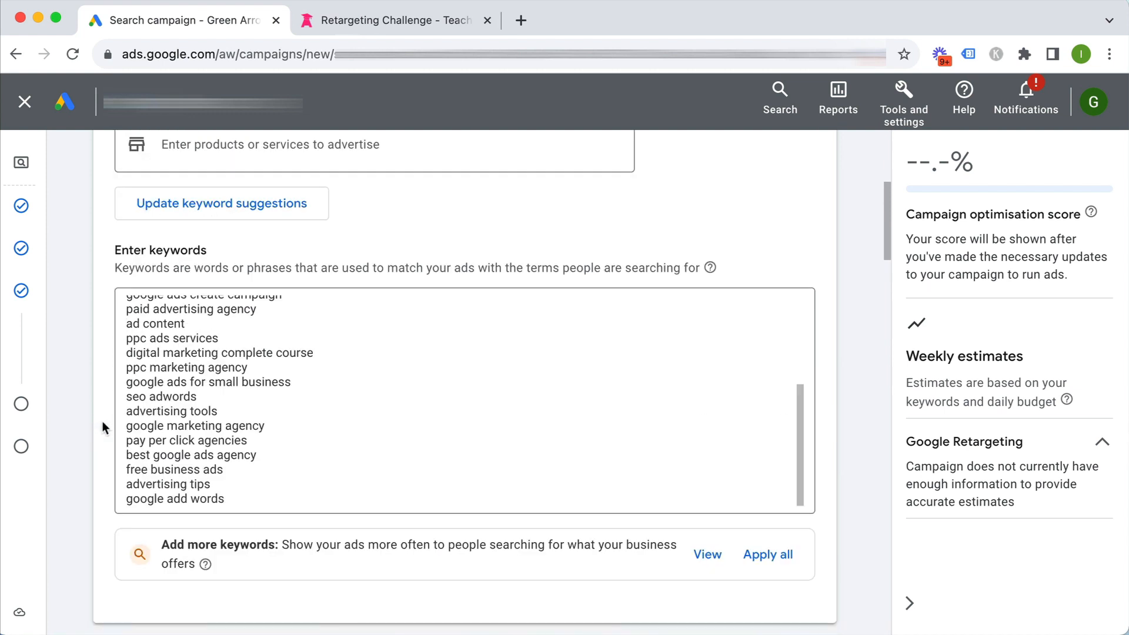
Clear the suggested keywords and enter "google retargeting campaign" and "create google retargeting" as phrase match
left_click_drag(261, 507, 108, 571)
key("BackSpace")
scroll(112, 524, "down", 4)
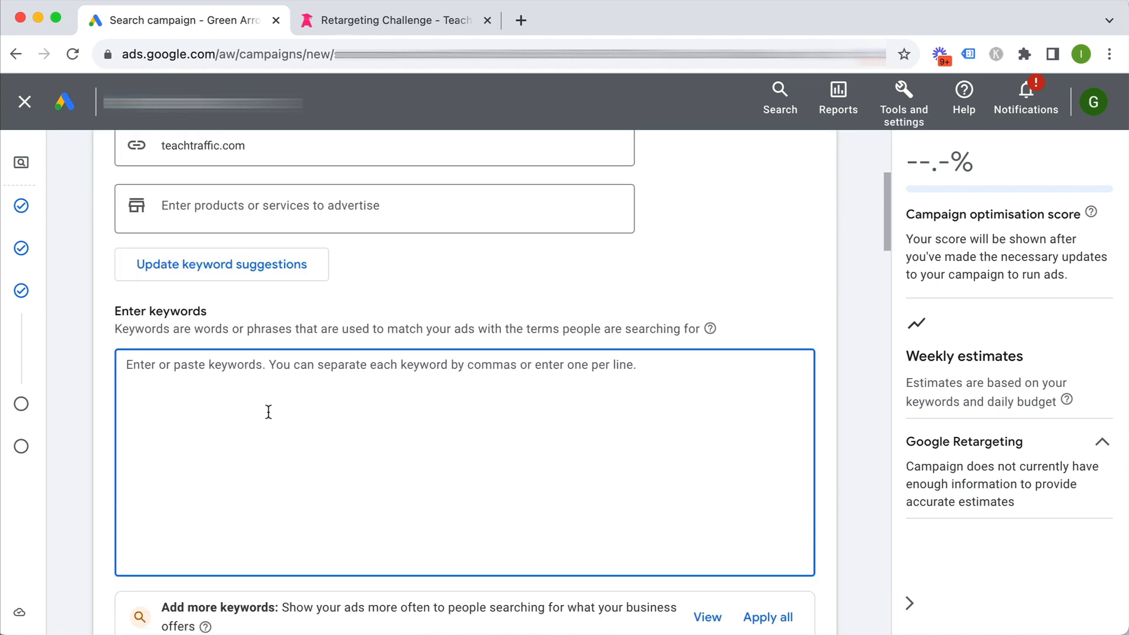
type("\"g")
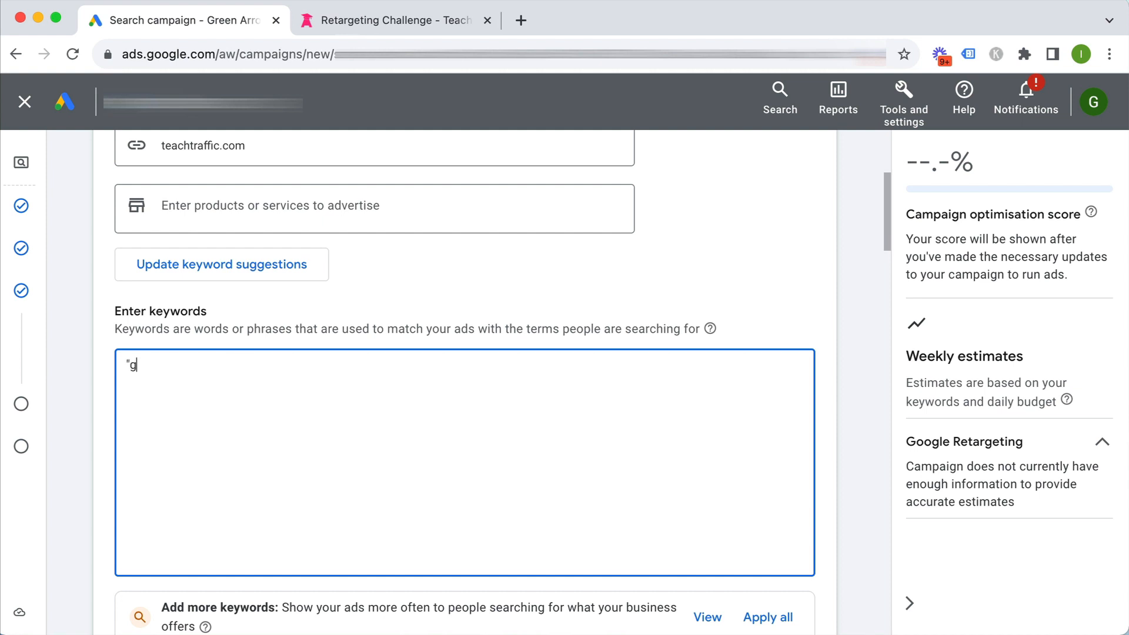
type("oogle retargeting campaign\"")
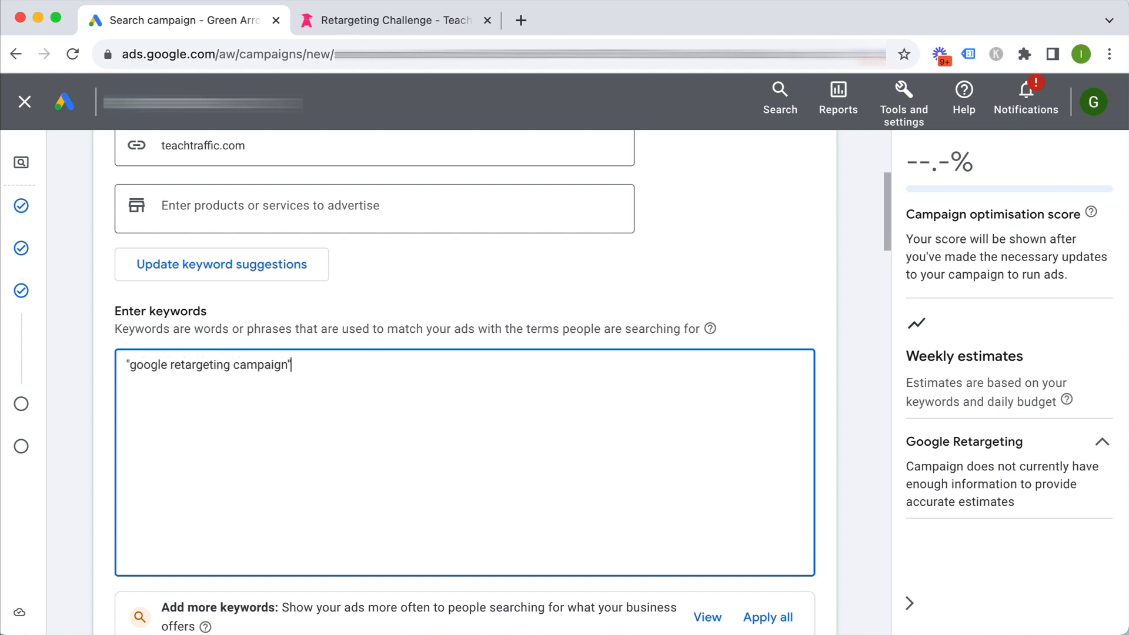
key("Return")
type("\"create google")
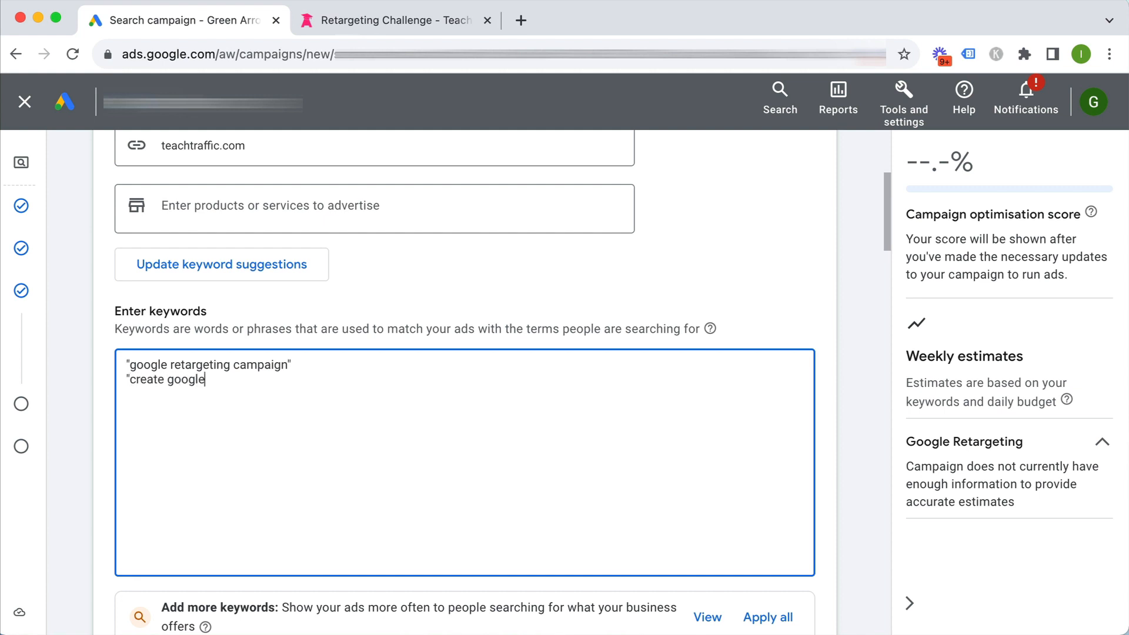
type(" retargeting\"")
key("Return")
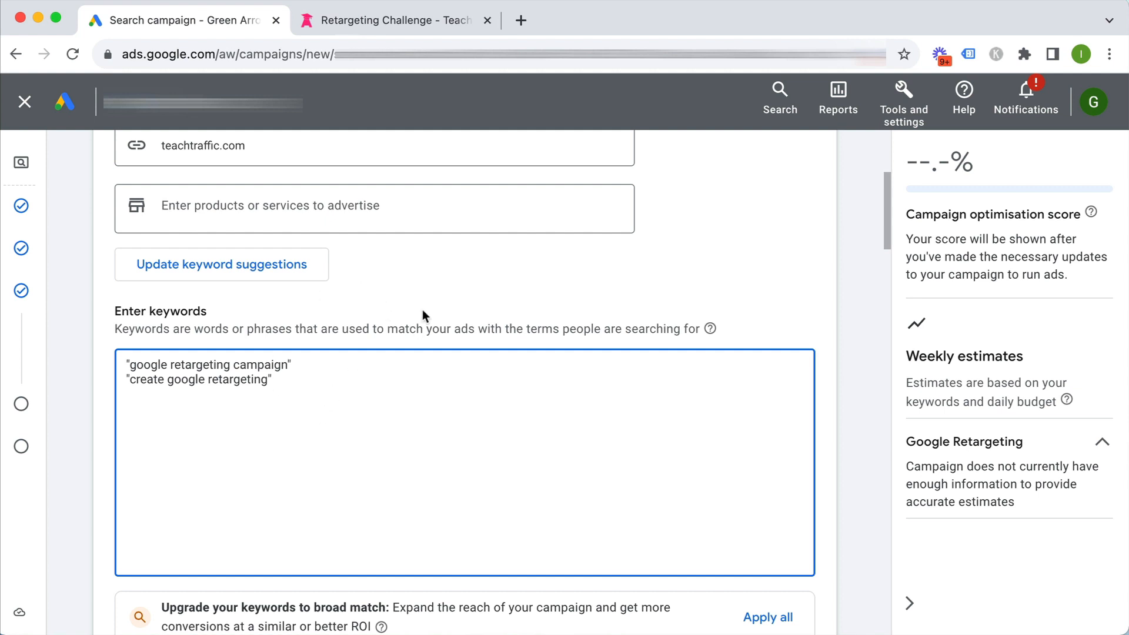
scroll(108, 330, "down", 3)
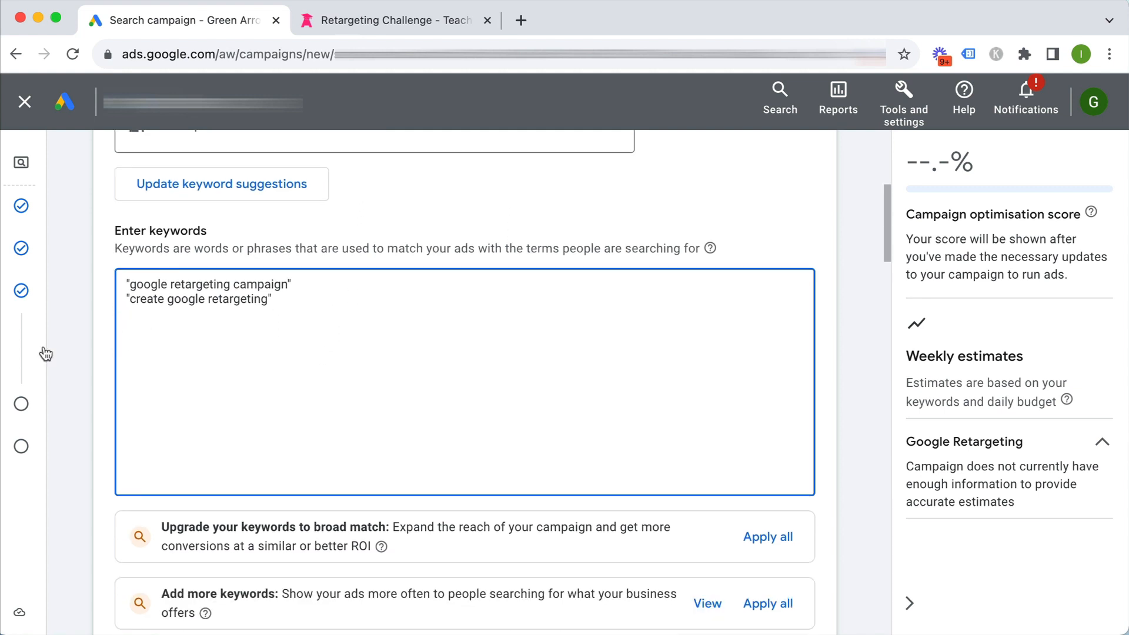
scroll(75, 354, "down", 5)
scroll(75, 355, "down", 10)
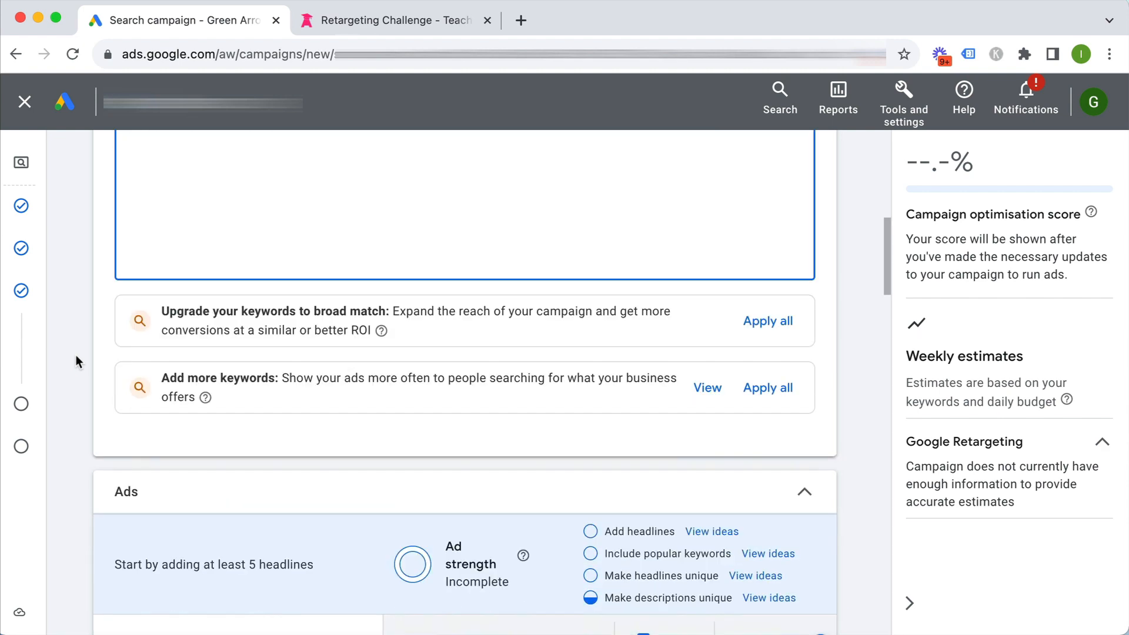
Copy the Retargeting Challenge page address and paste it as the ad's final URL
scroll(75, 354, "down", 2)
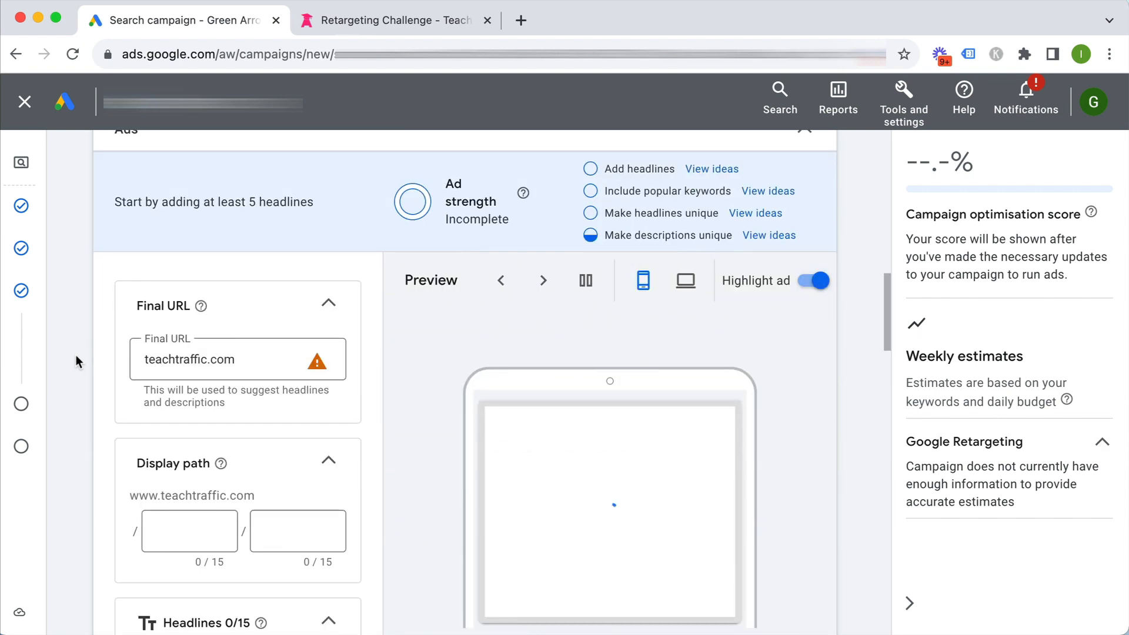
left_click(337, 22)
left_click(280, 45)
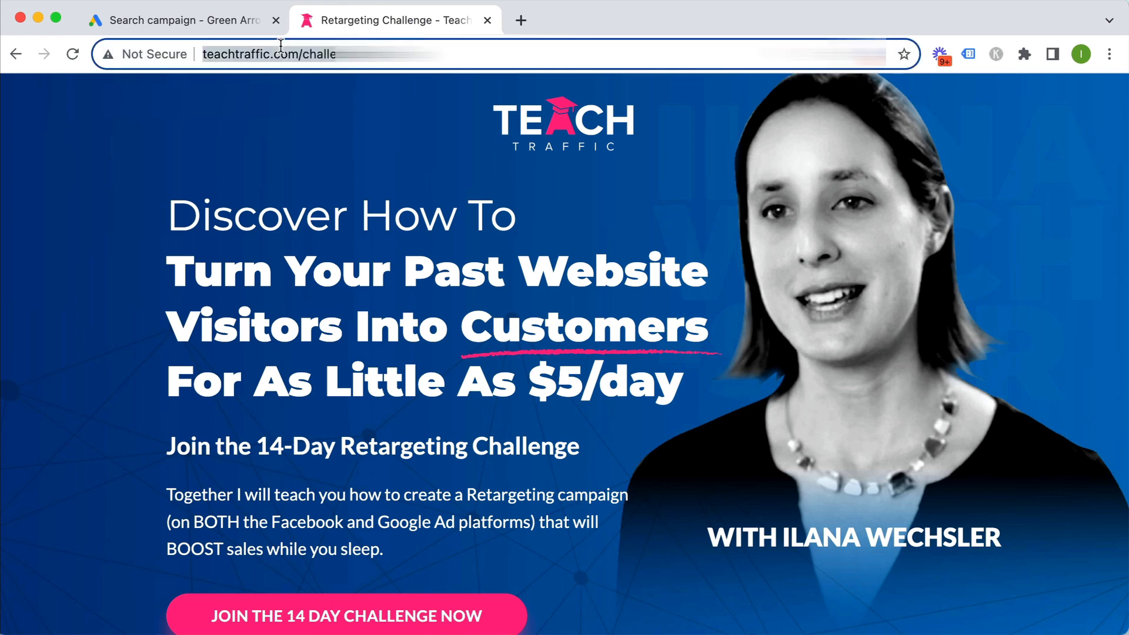
left_click(245, 20)
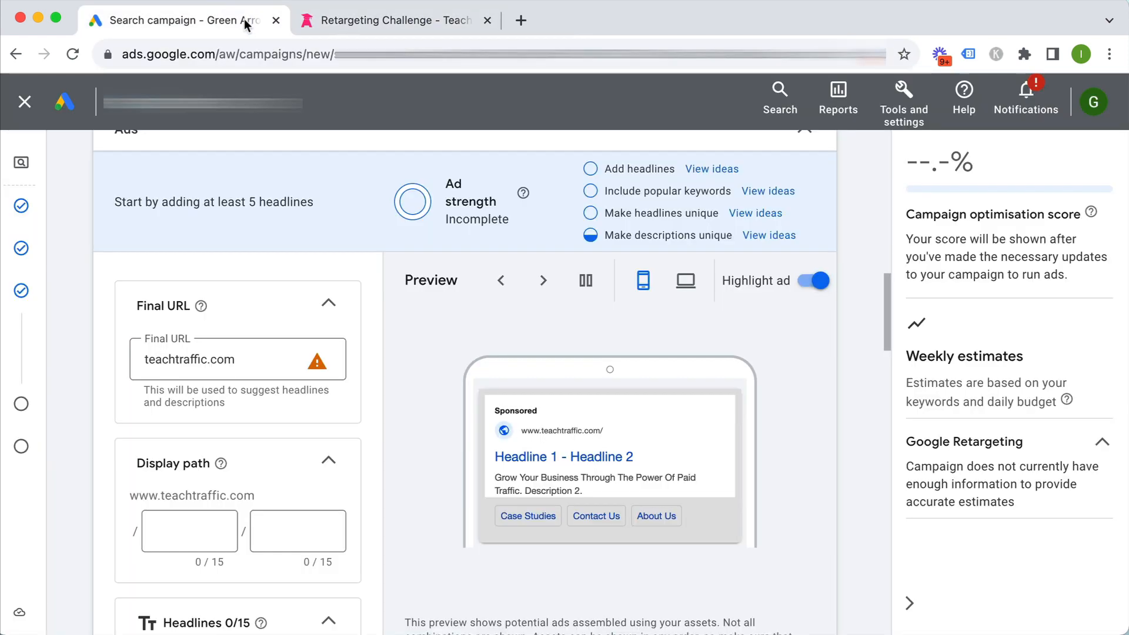
triple_click(261, 351)
key("super+v")
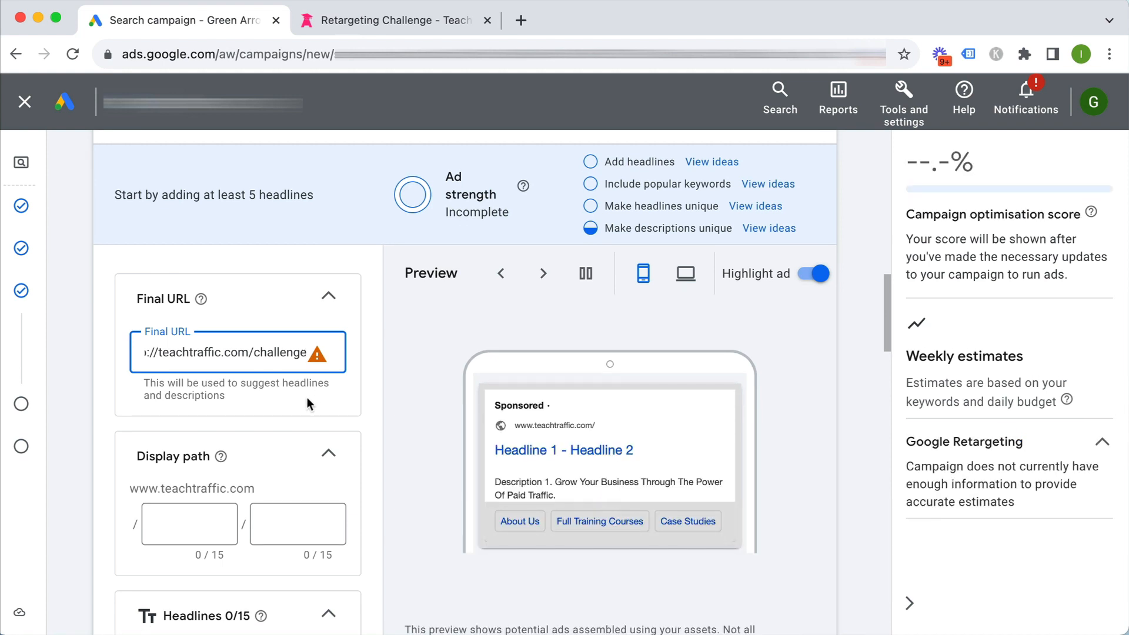
scroll(307, 400, "down", 2)
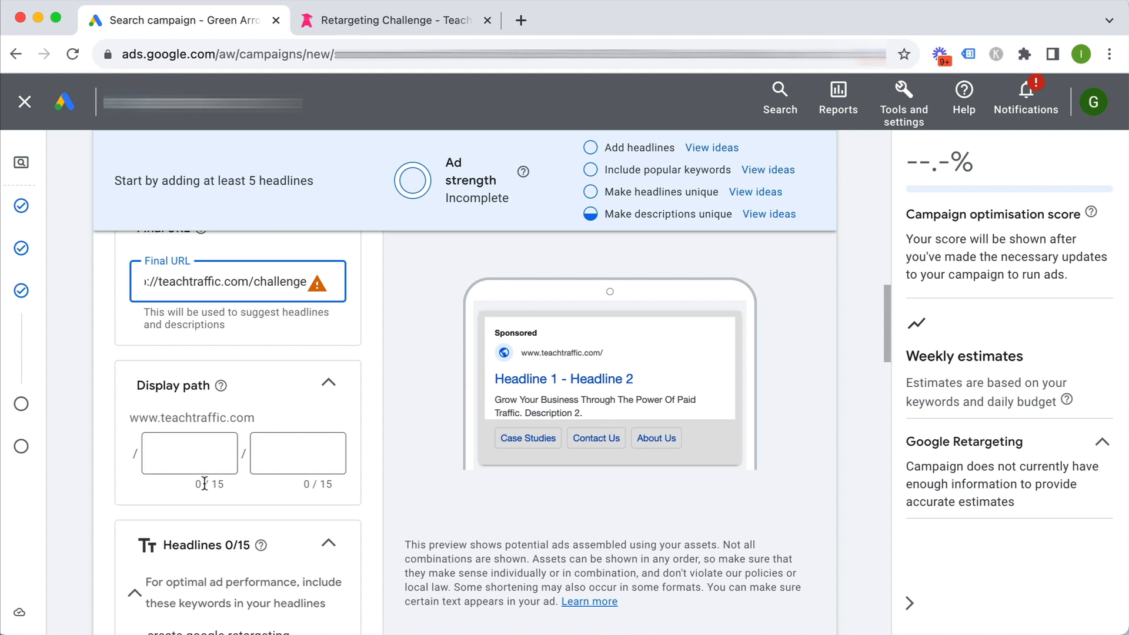
Enter 'retargeting' and 'course' as the two display path parts
left_click(200, 450)
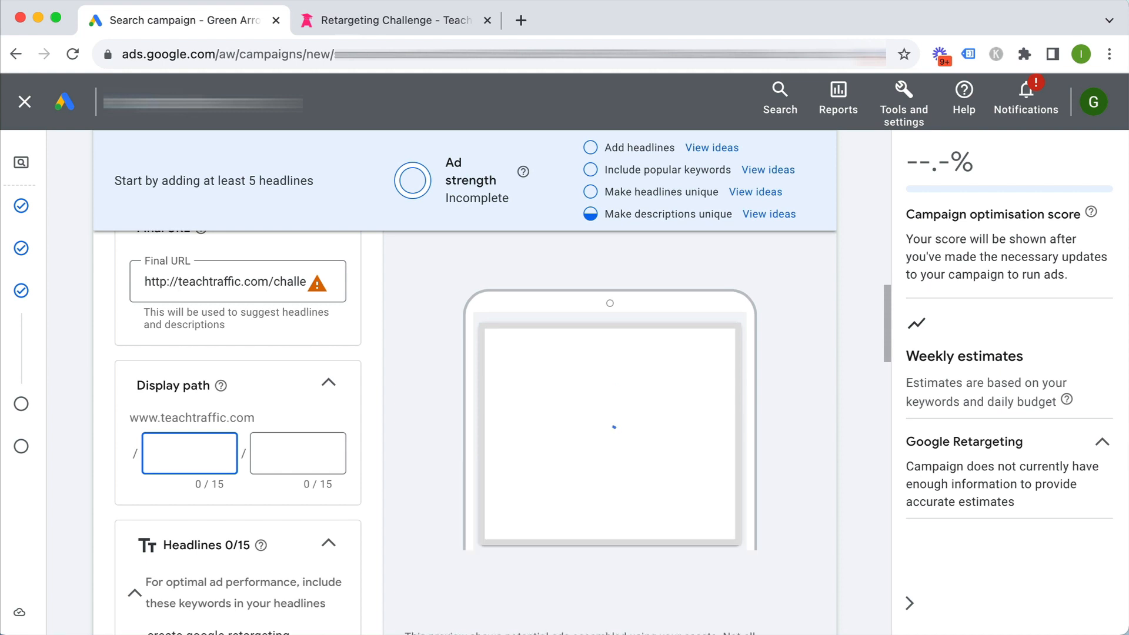
type("retargeting")
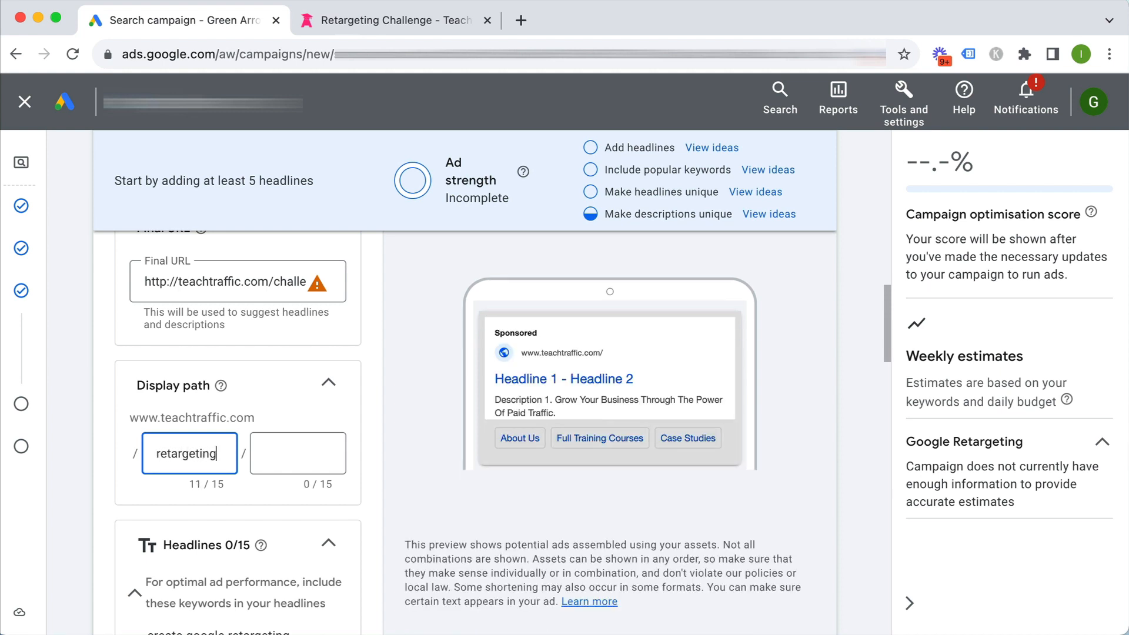
left_click(282, 450)
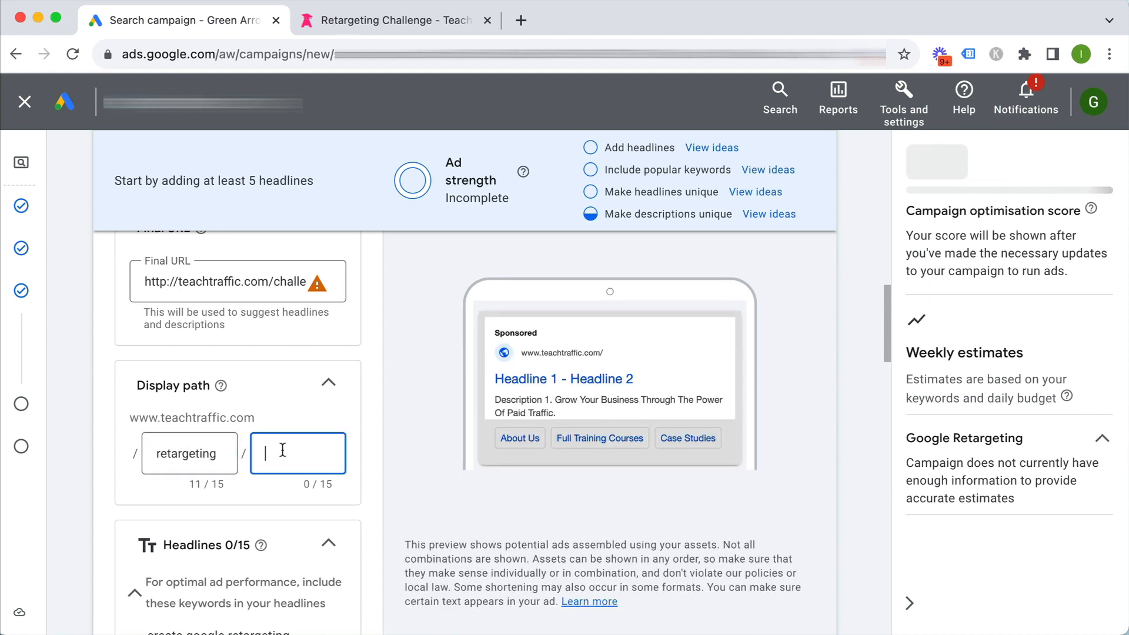
type("course")
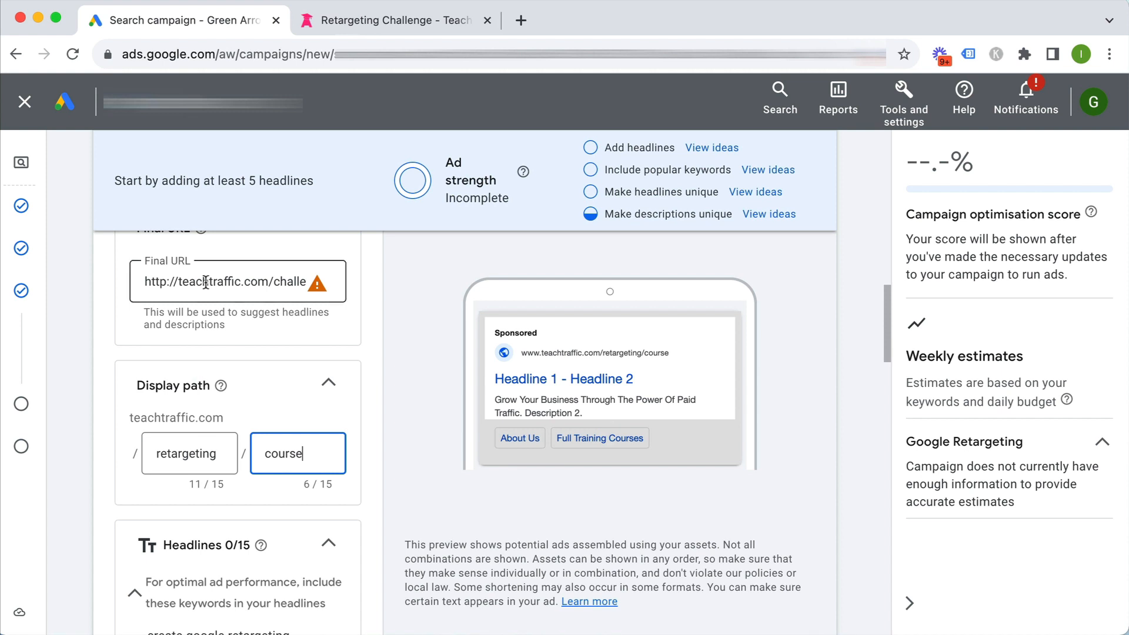
left_click(101, 403)
Fill in headlines such as 'Online retargeting course', 'Step by step videos' and 'Learn Google retargeting'
scroll(102, 403, "down", 2)
scroll(101, 403, "down", 4)
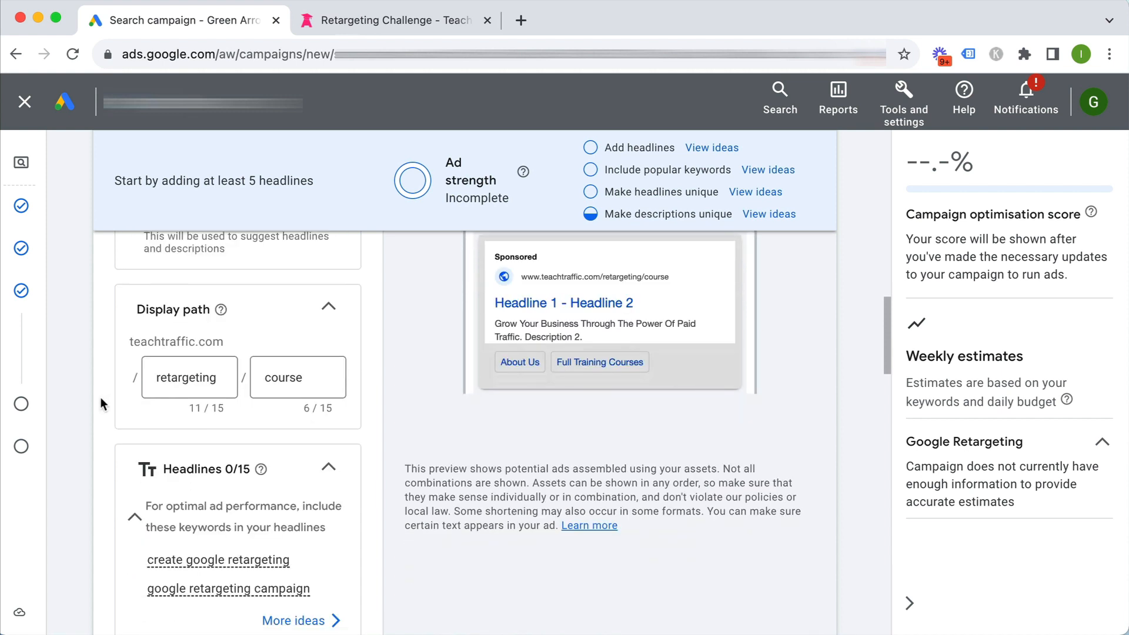
scroll(101, 403, "down", 5)
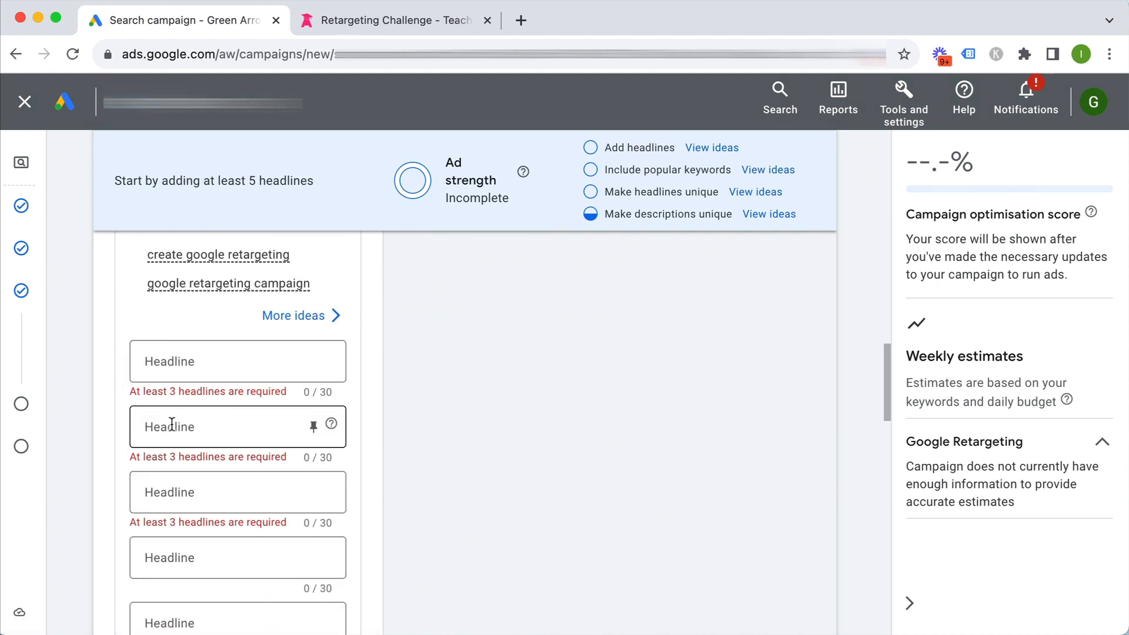
left_click(300, 370)
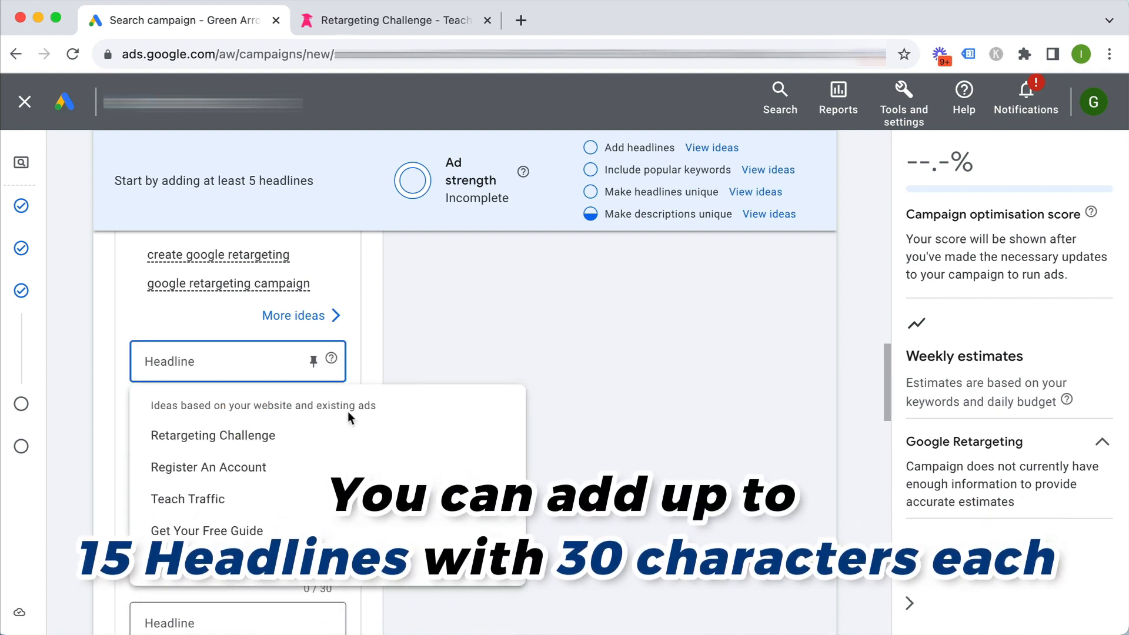
left_click(121, 434)
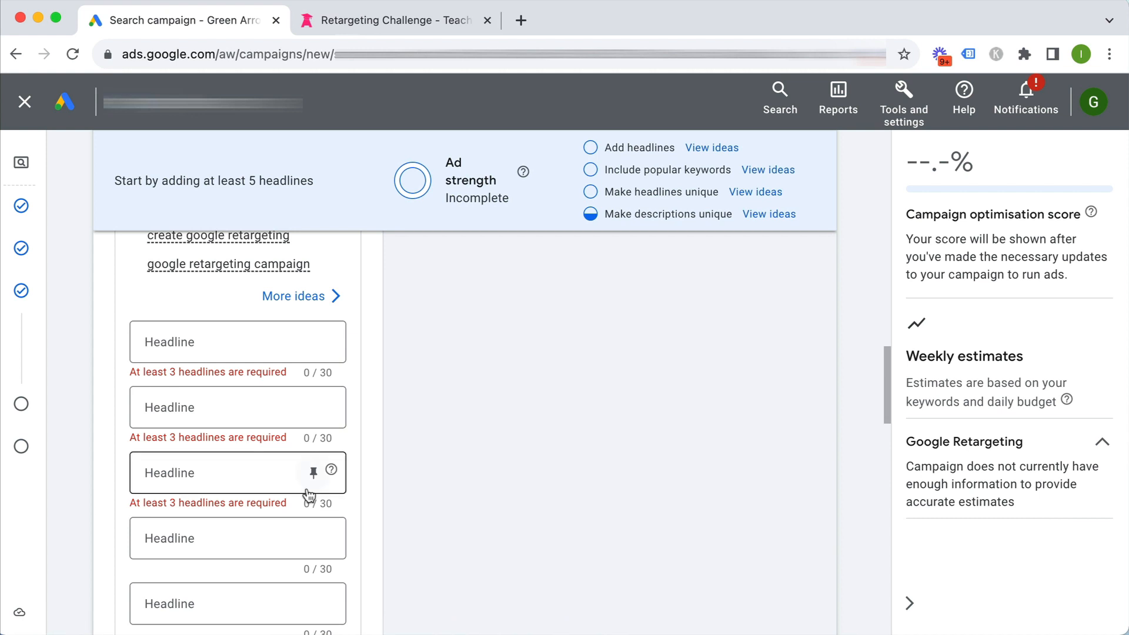
scroll(364, 458, "down", 5)
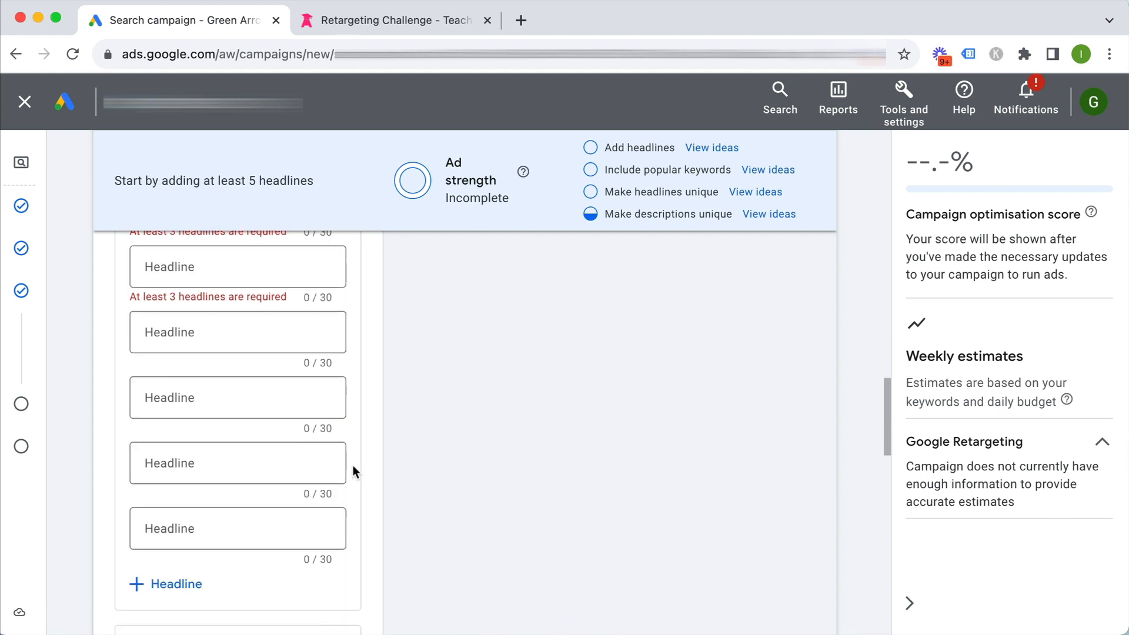
scroll(353, 464, "down", 8)
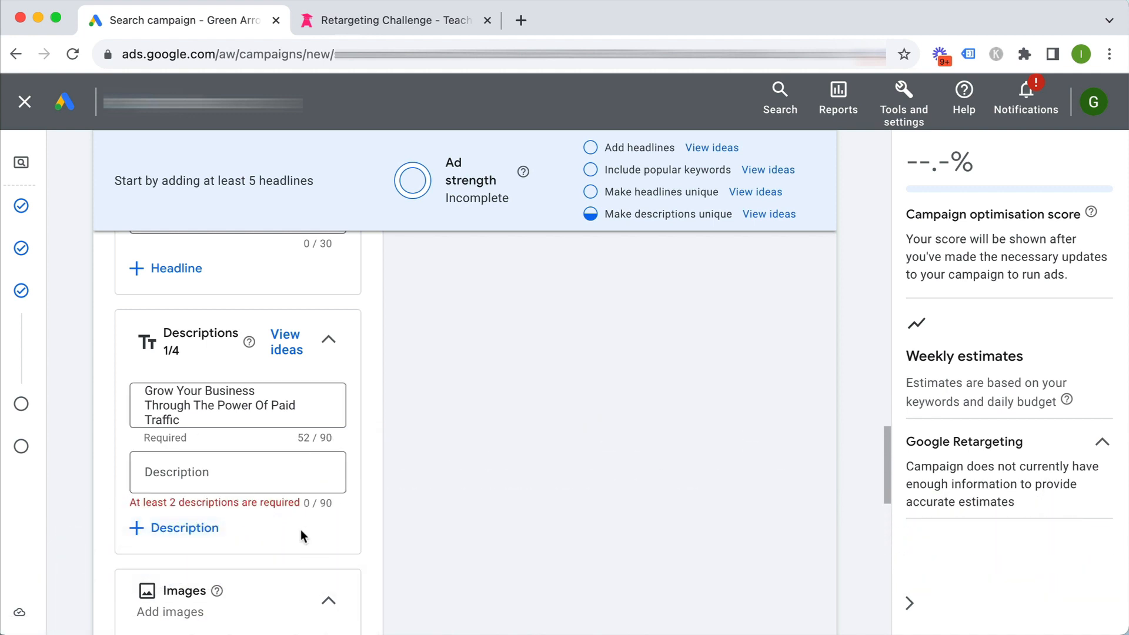
scroll(301, 529, "up", 5)
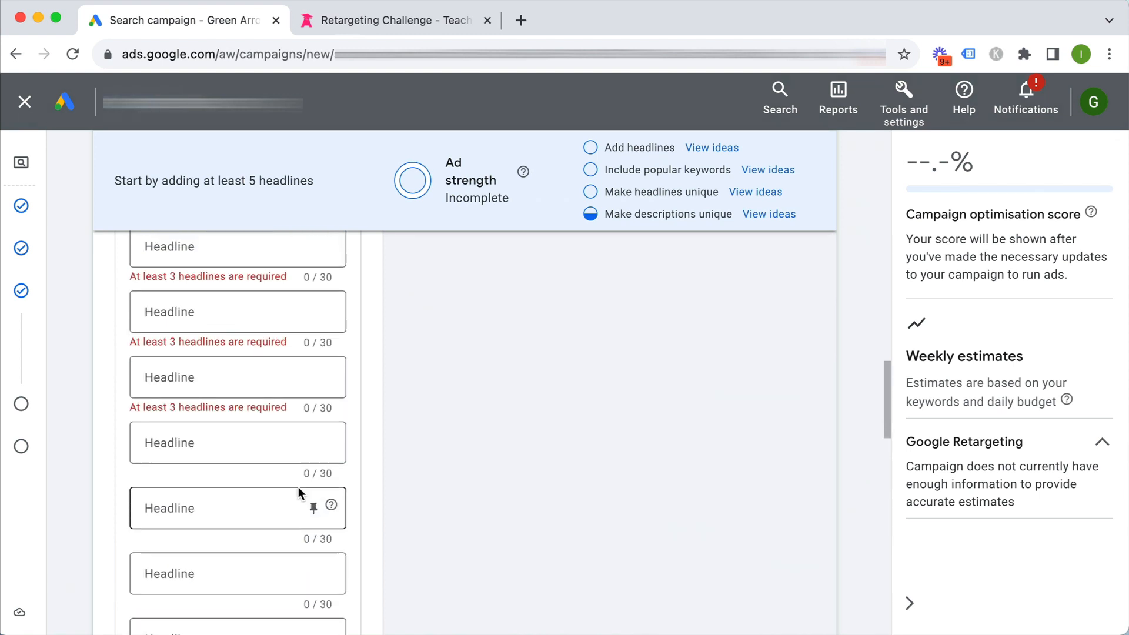
scroll(109, 462, "up", 5)
scroll(108, 462, "down", 4)
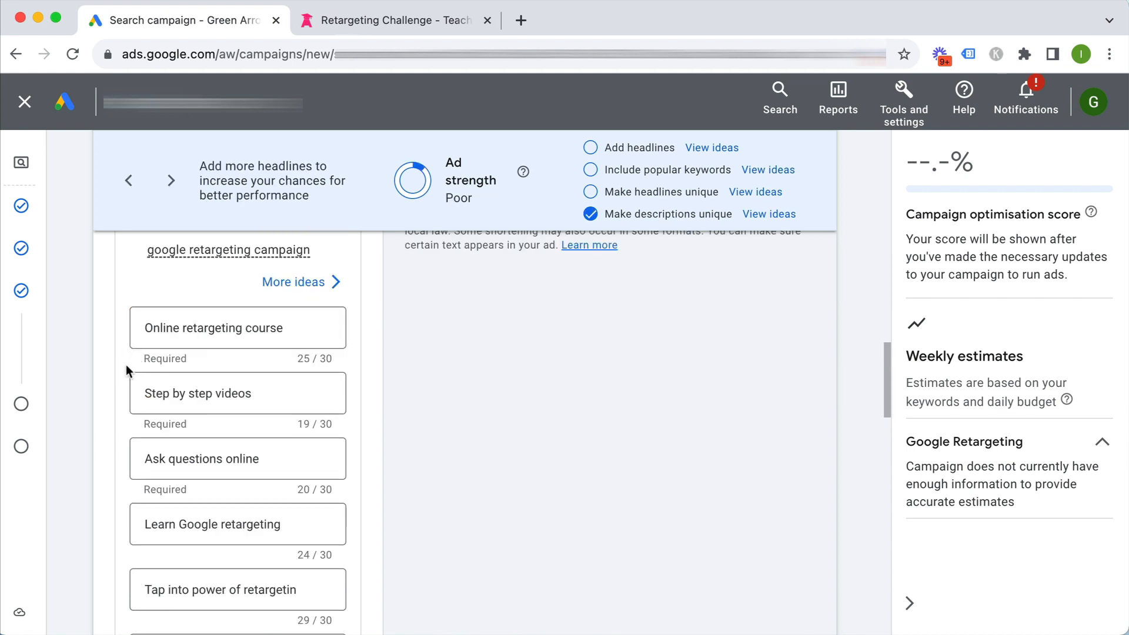
scroll(126, 364, "up", 3)
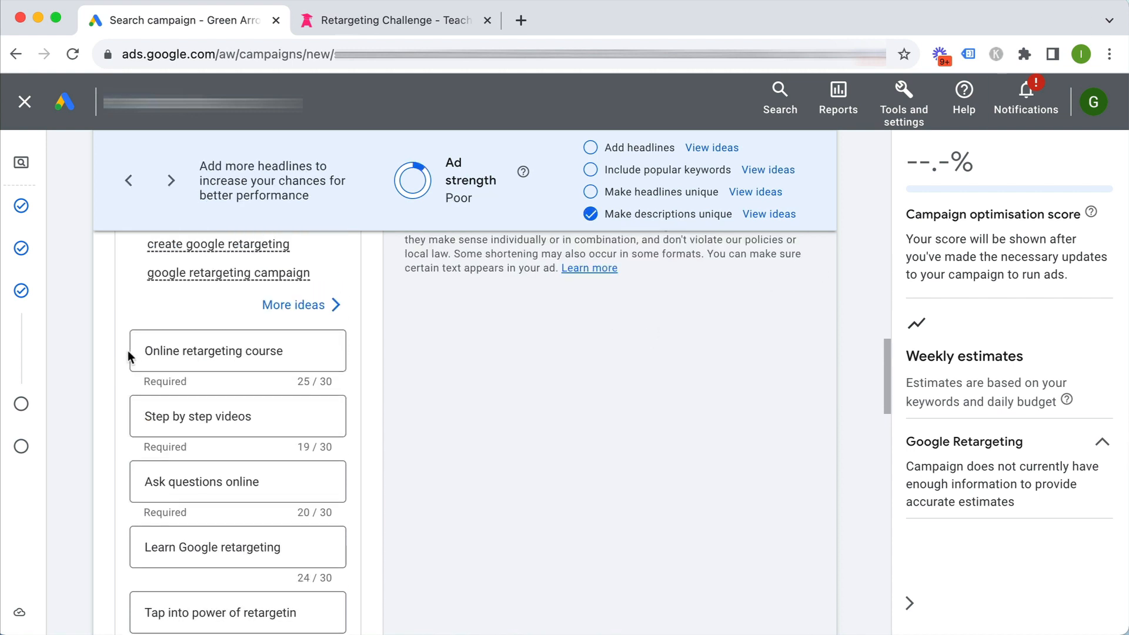
scroll(128, 353, "down", 2)
scroll(125, 385, "down", 2)
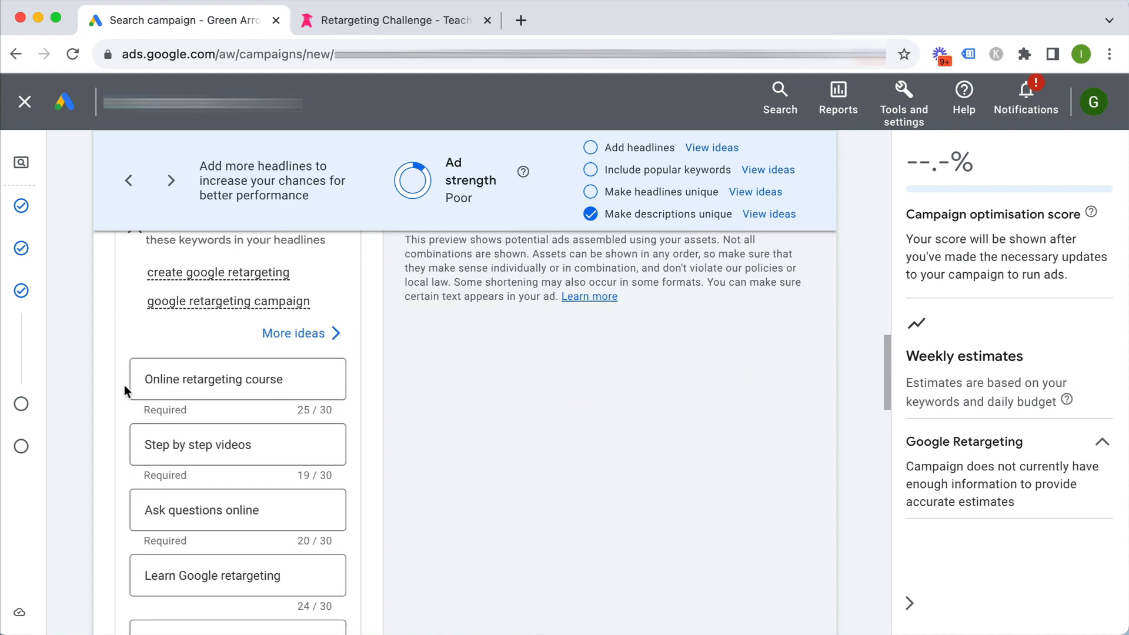
scroll(124, 388, "down", 1)
scroll(126, 391, "up", 1)
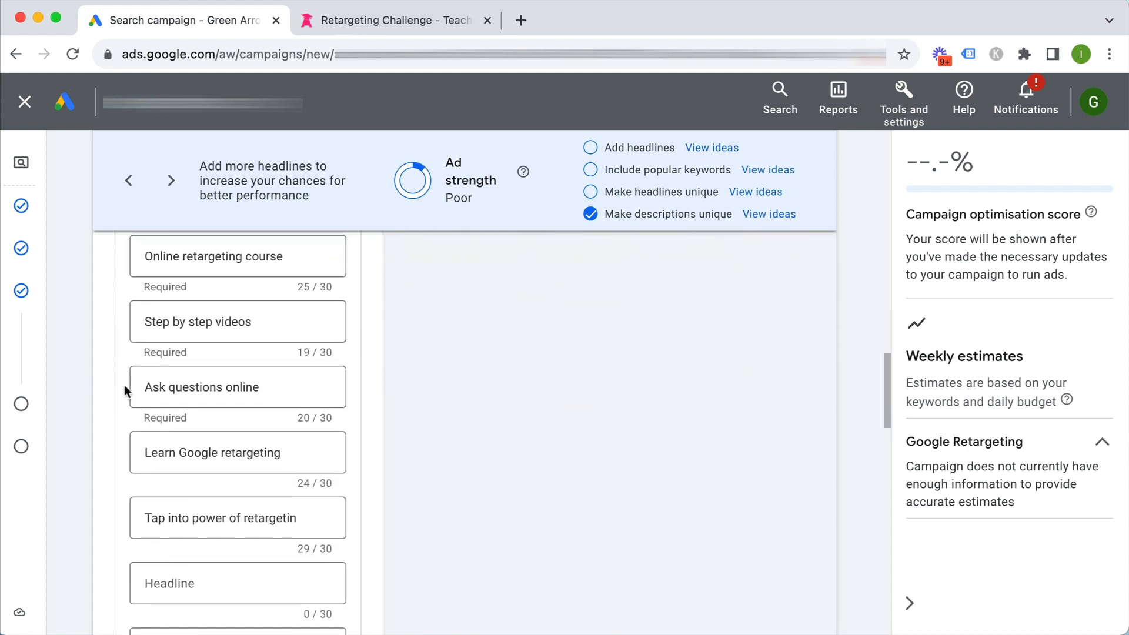
Finish the fifth headline, 'Tap into power of retargetin', and check the ad preview
left_click(288, 517)
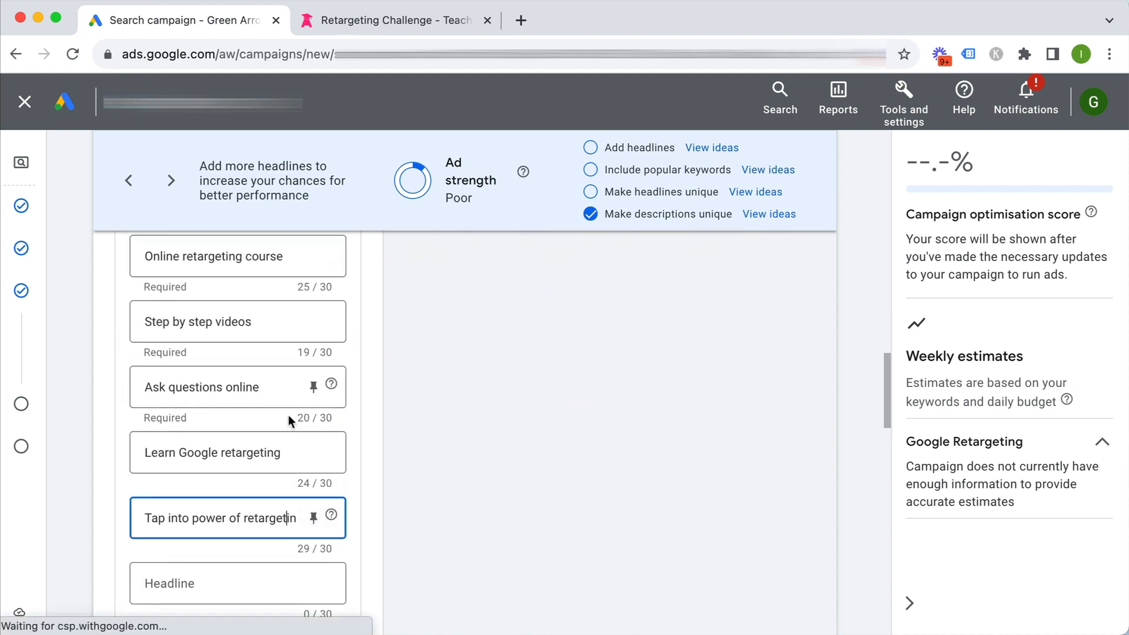
type("g")
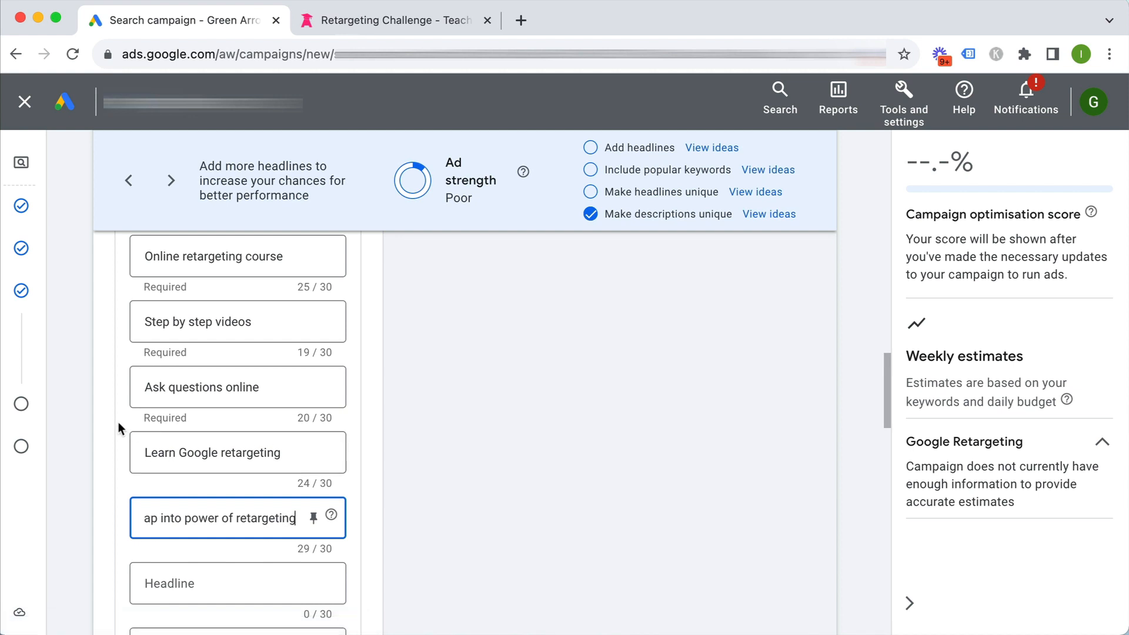
scroll(118, 422, "up", 1)
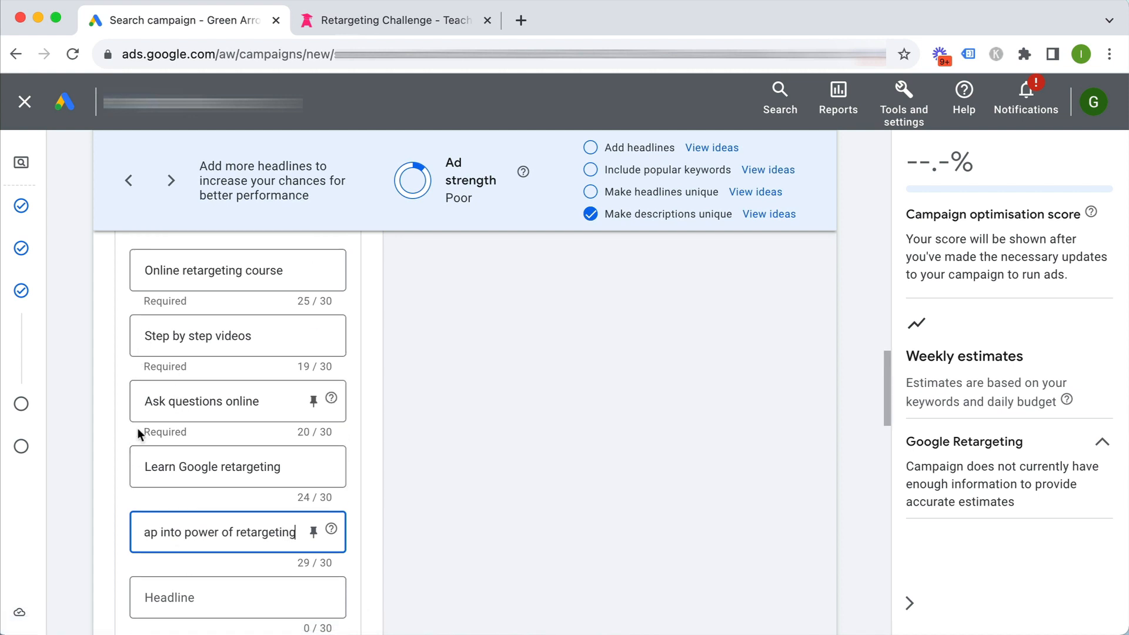
left_click(112, 402)
scroll(115, 403, "up", 1)
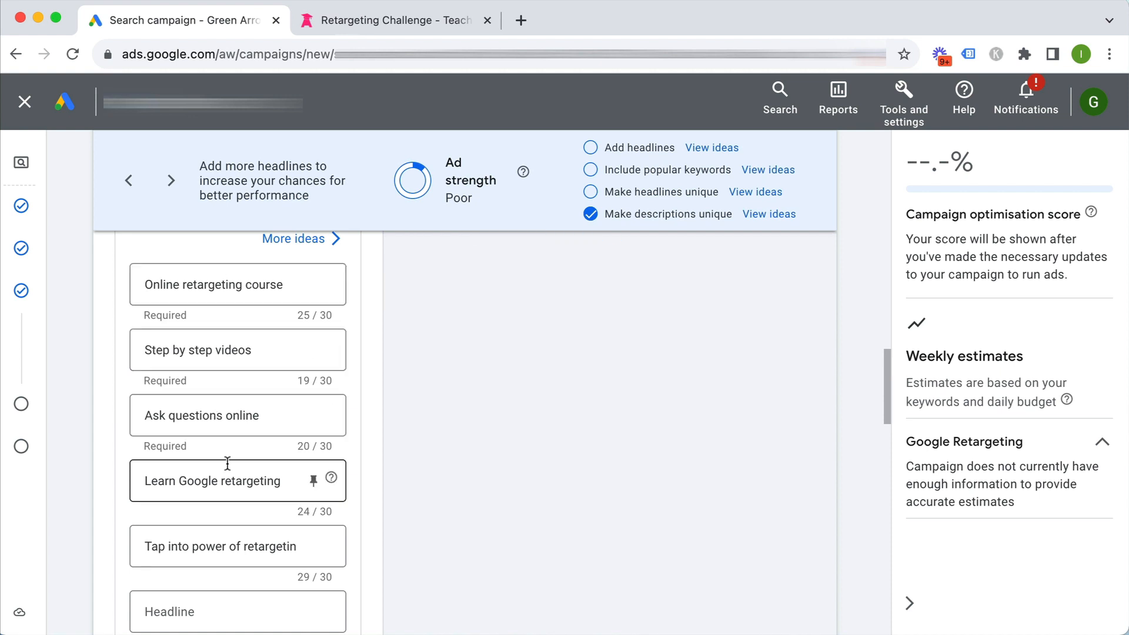
scroll(119, 386, "up", 6)
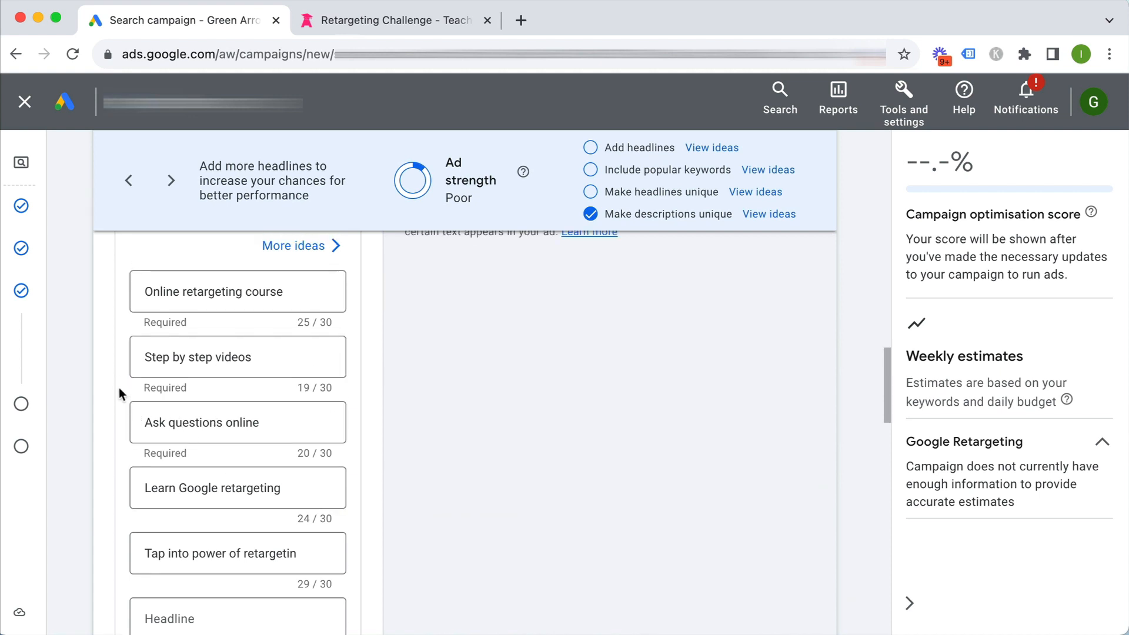
scroll(562, 447, "up", 1)
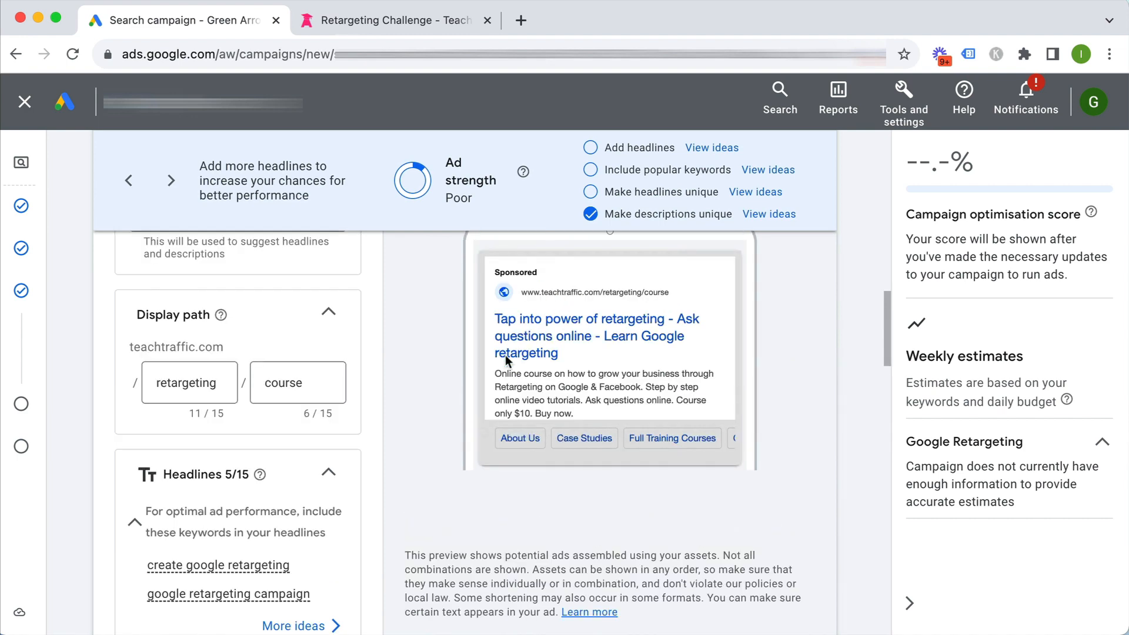
scroll(764, 377, "up", 2)
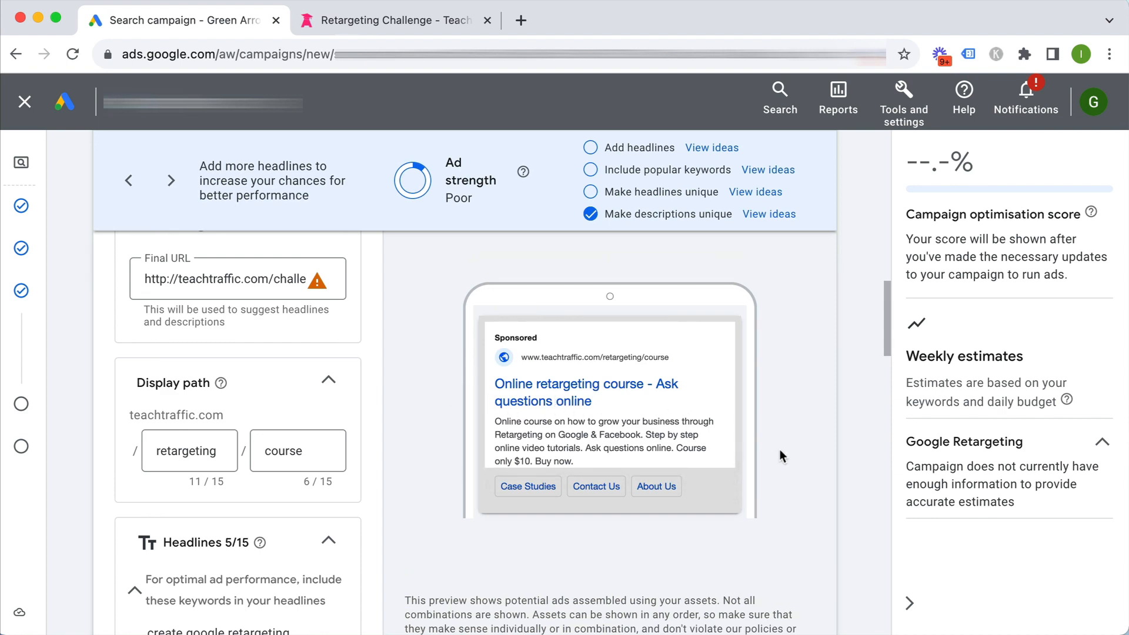
scroll(780, 450, "down", 10)
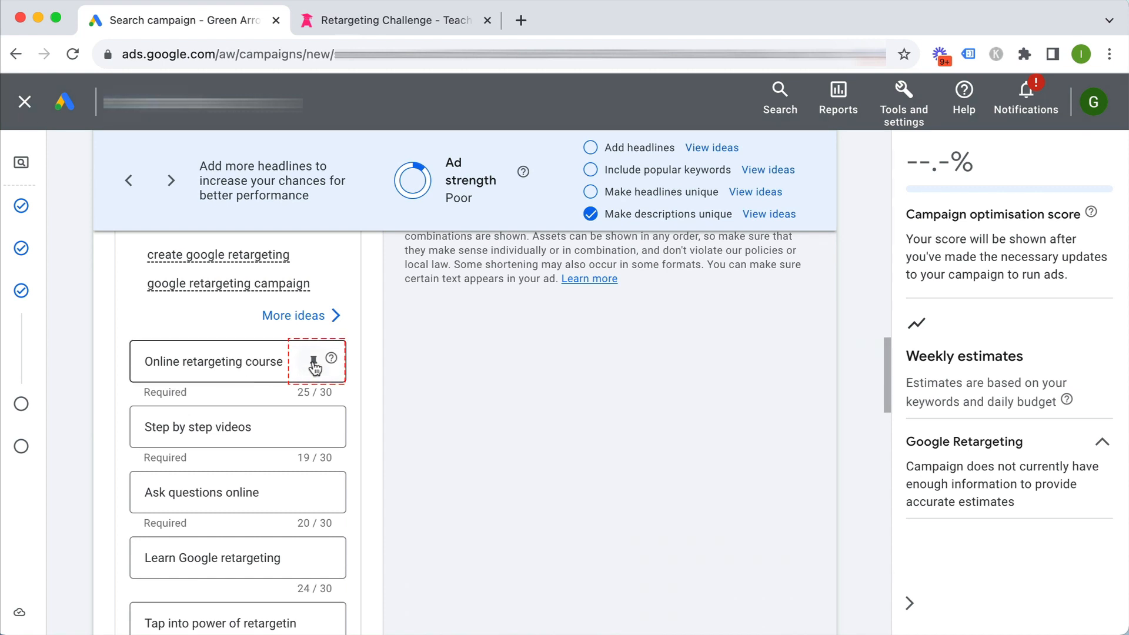
left_click(314, 362)
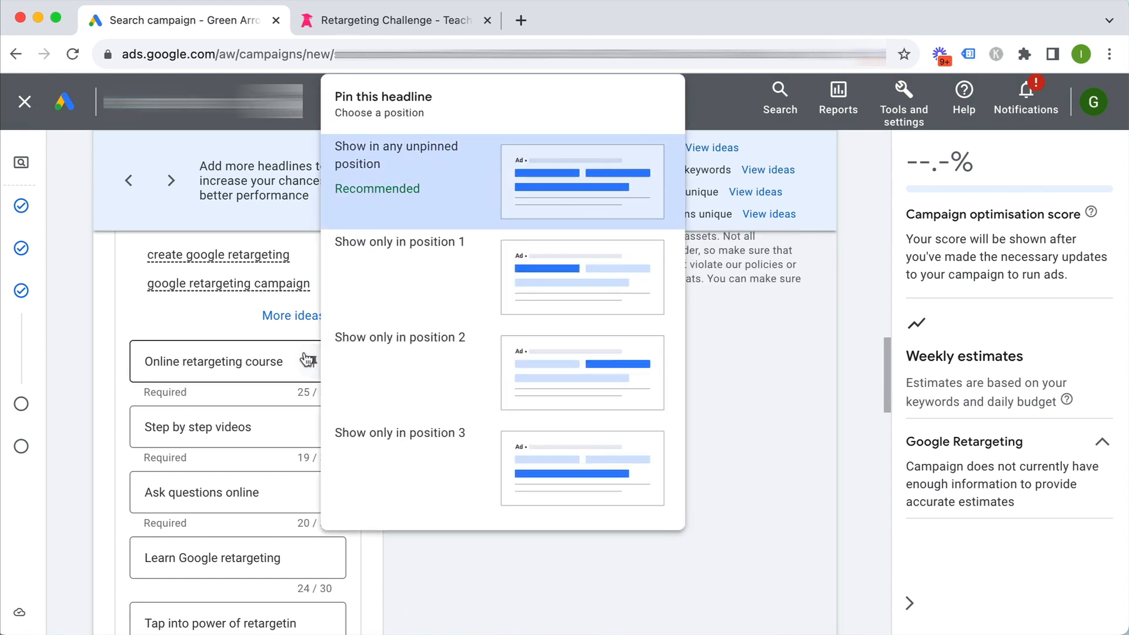
left_click(438, 276)
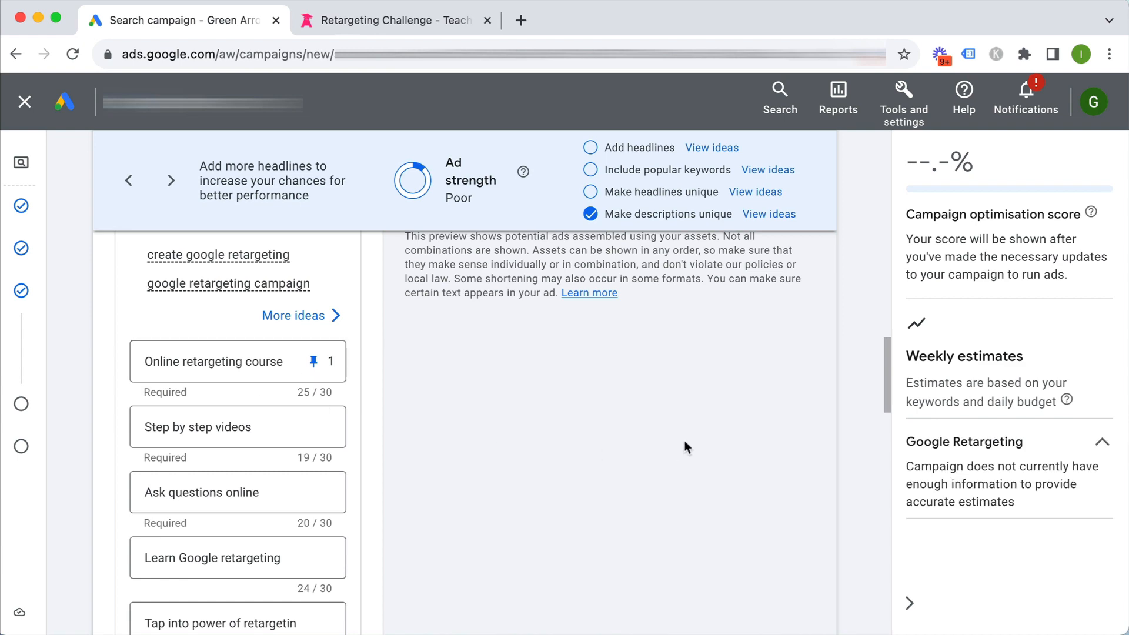
scroll(685, 440, "up", 8)
scroll(795, 449, "down", 2)
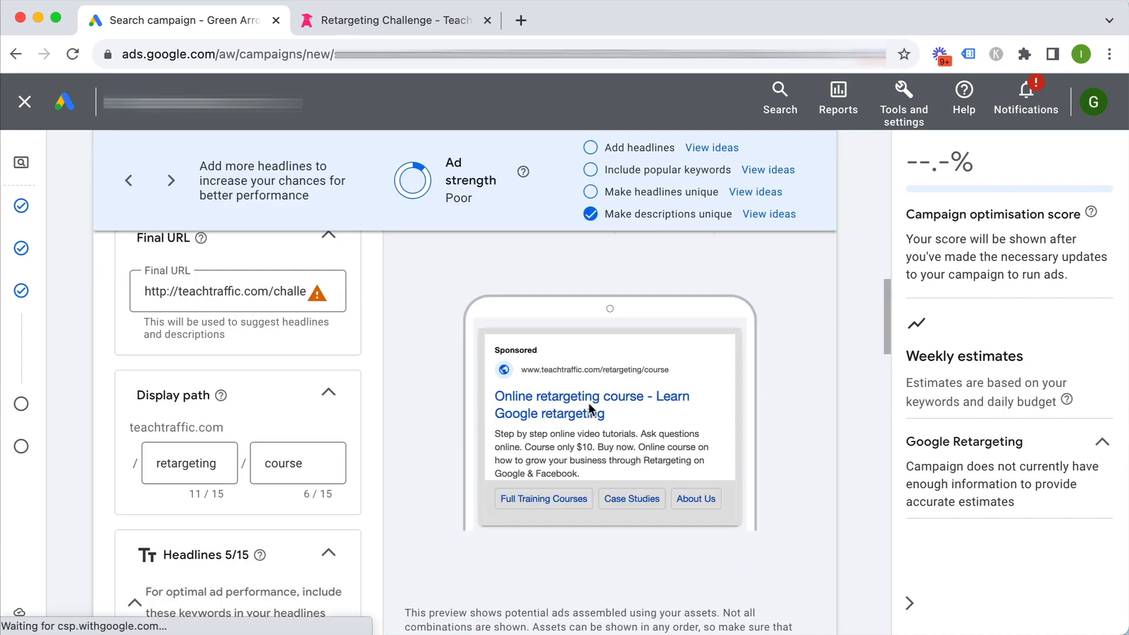
scroll(792, 440, "down", 4)
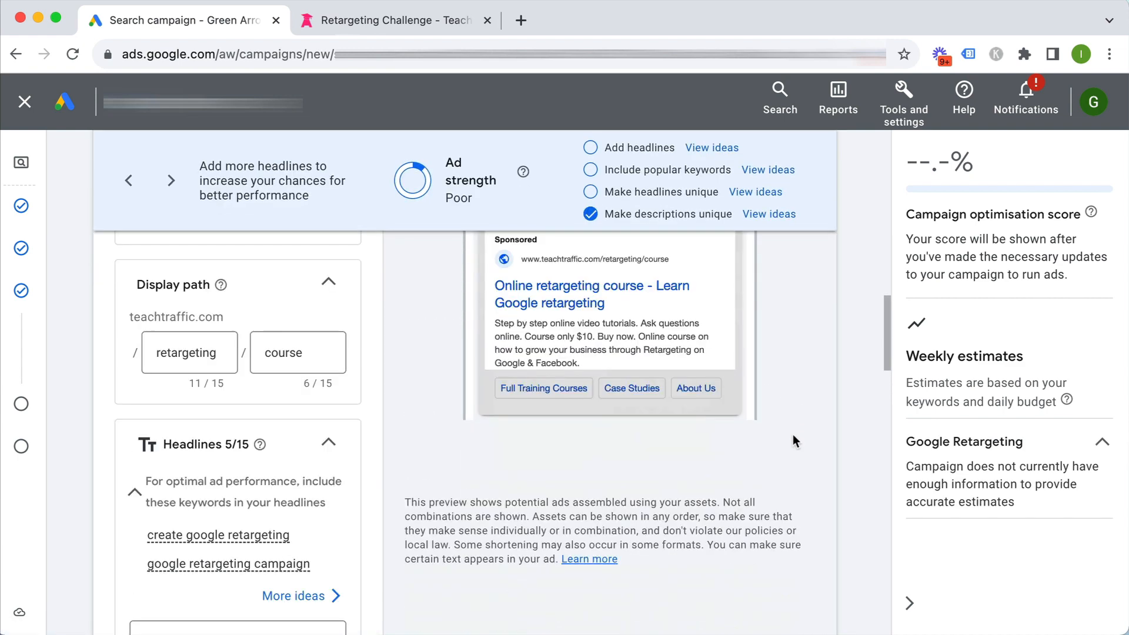
scroll(793, 436, "up", 1)
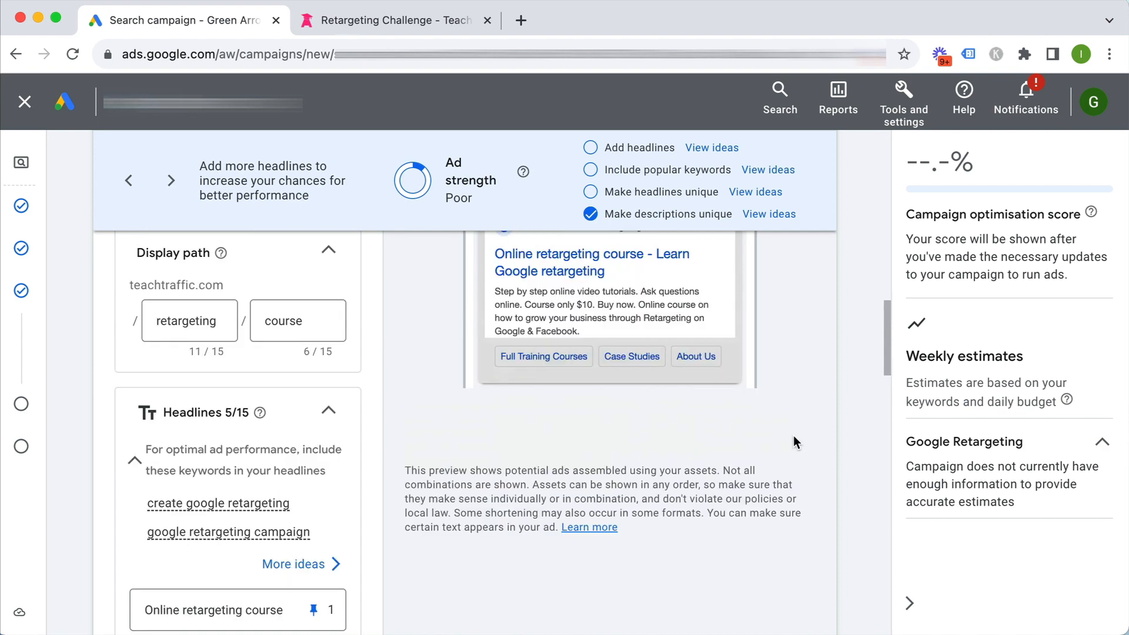
scroll(794, 441, "down", 18)
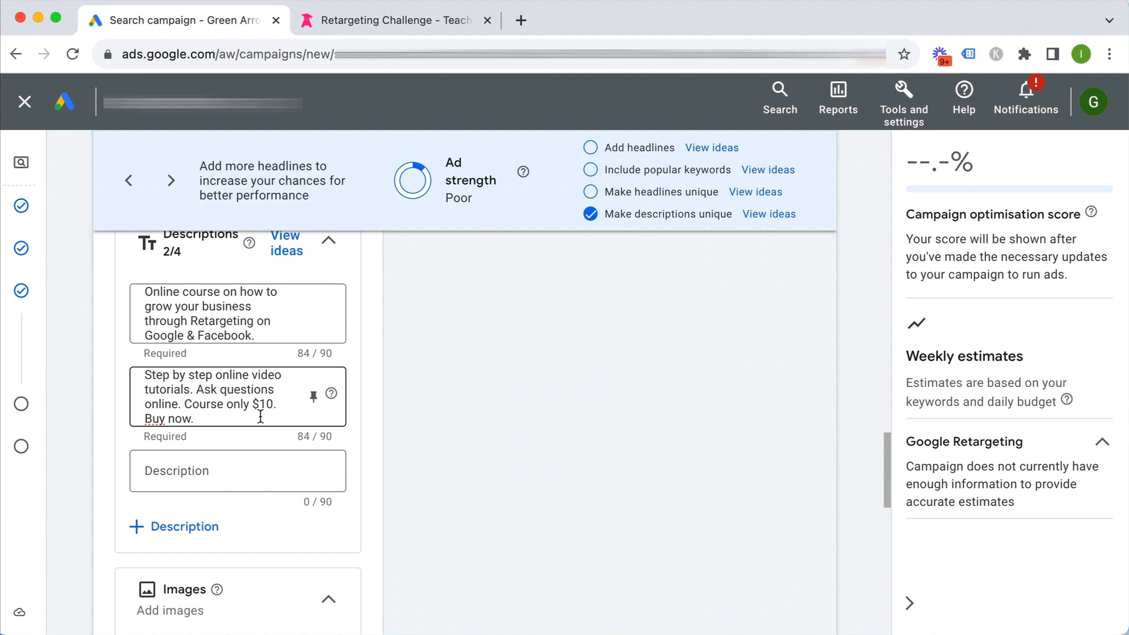
Add 'Teach Traffic' as the ad's business name and apply it
scroll(260, 416, "down", 4)
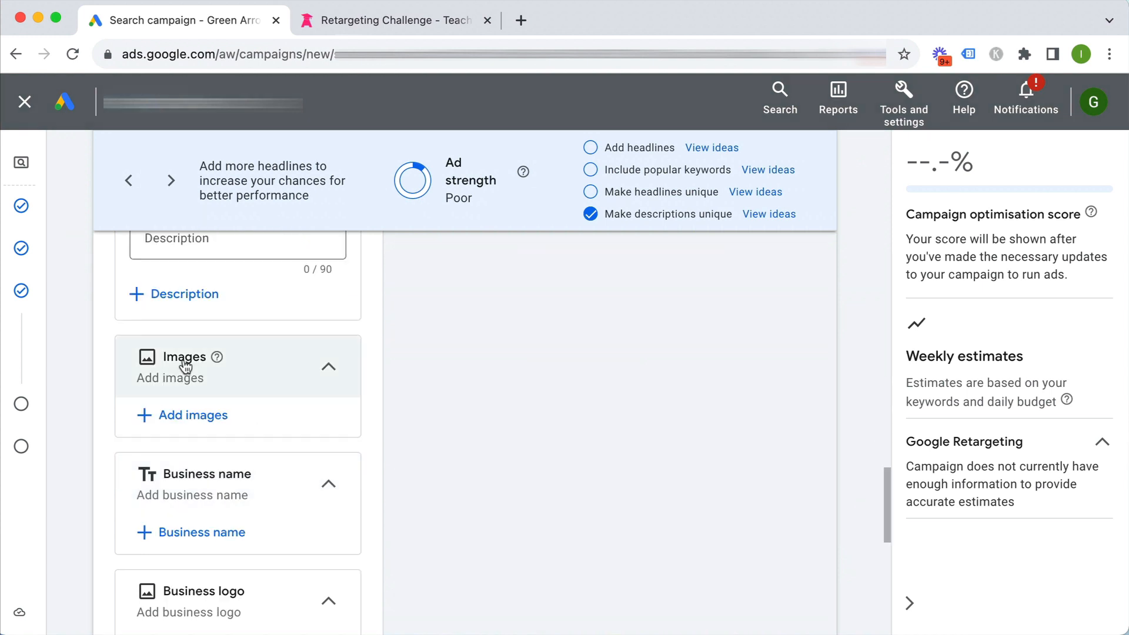
scroll(235, 391, "down", 1)
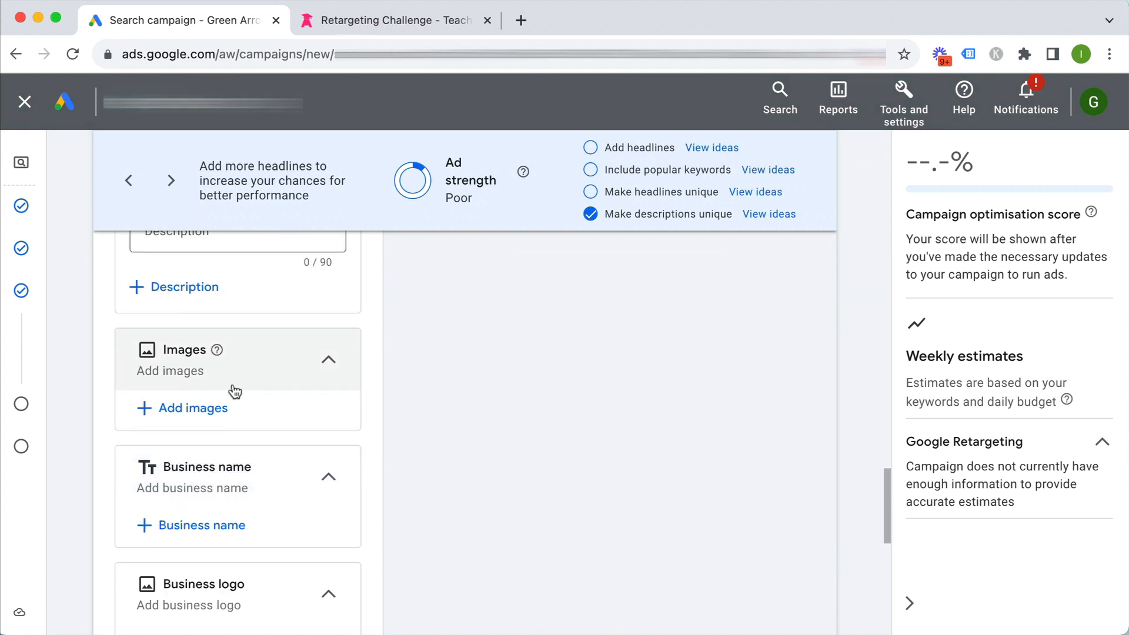
left_click(198, 494)
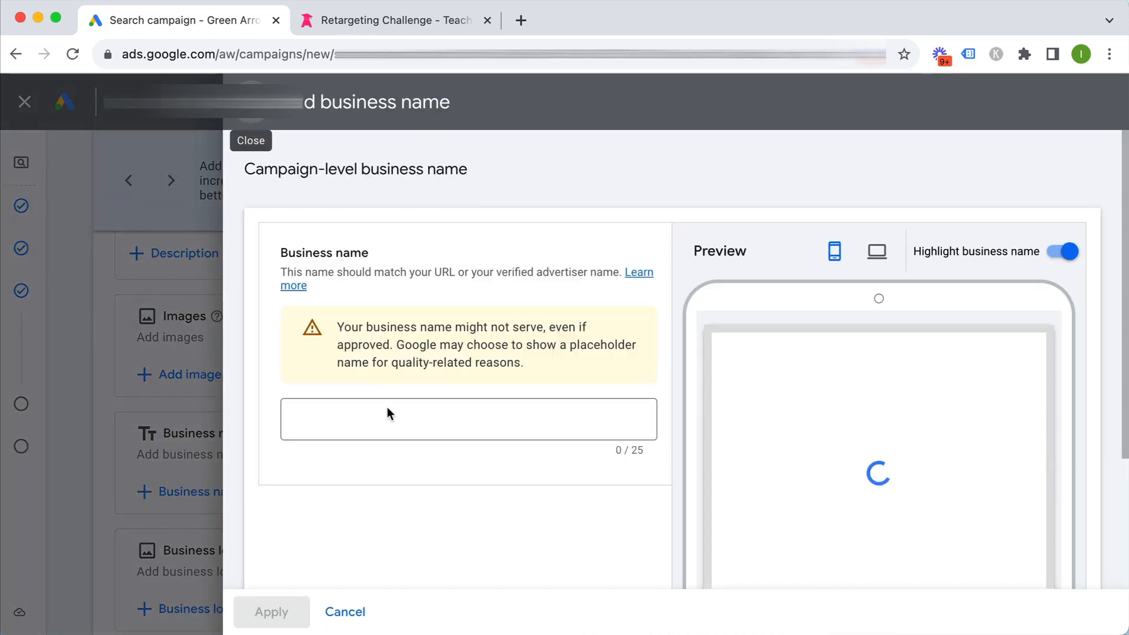
left_click(387, 411)
type("T")
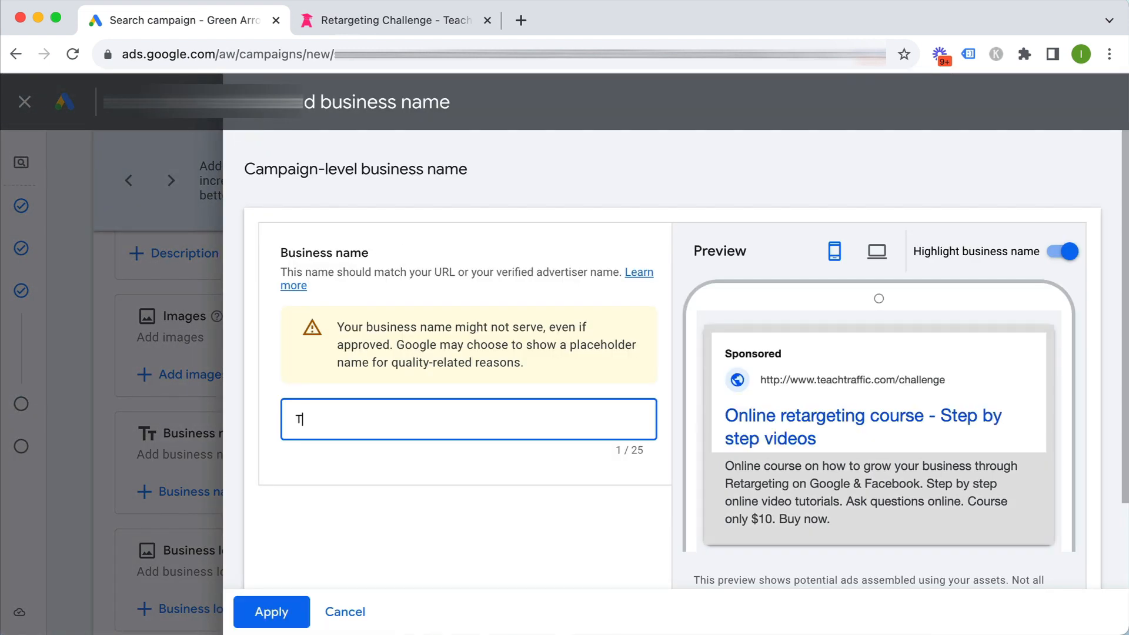
type("each Traffic")
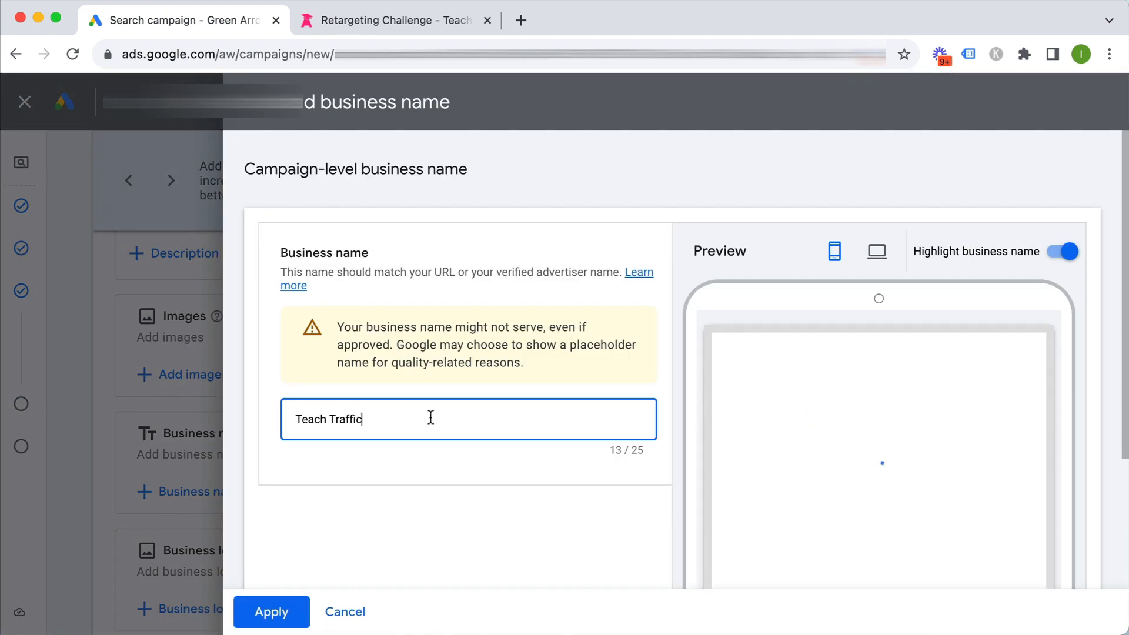
left_click(268, 612)
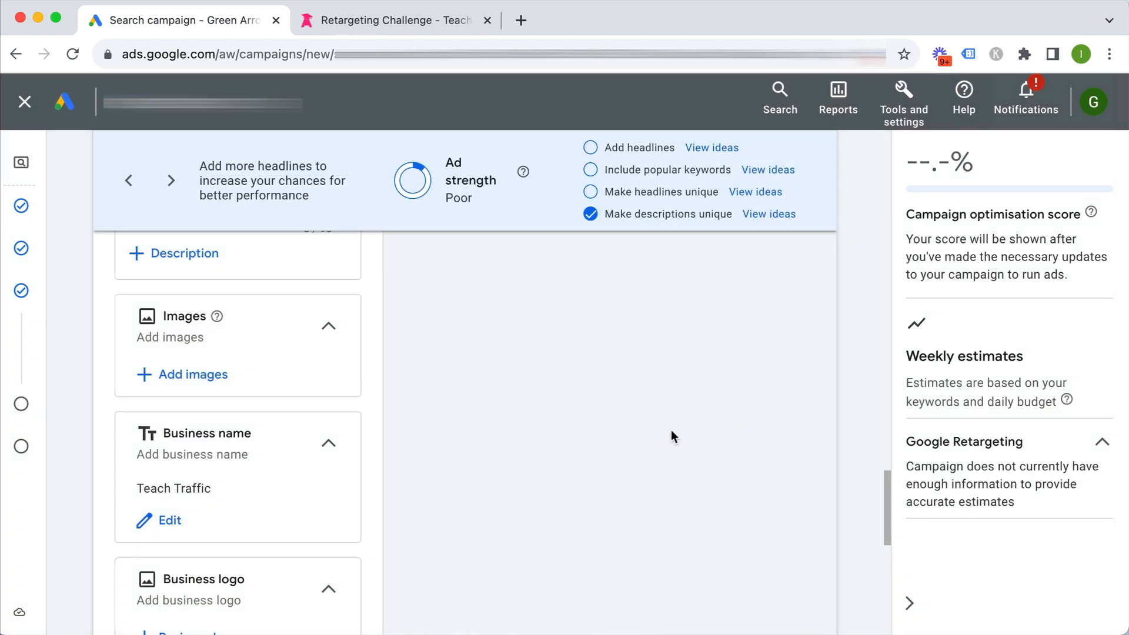
scroll(388, 418, "down", 4)
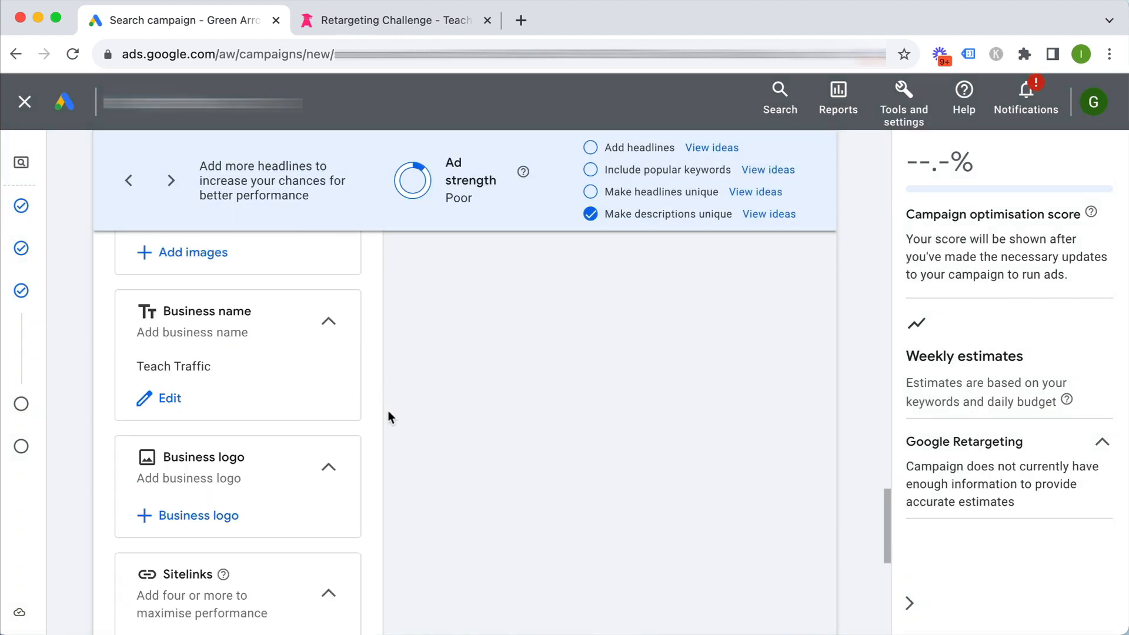
scroll(421, 460, "down", 3)
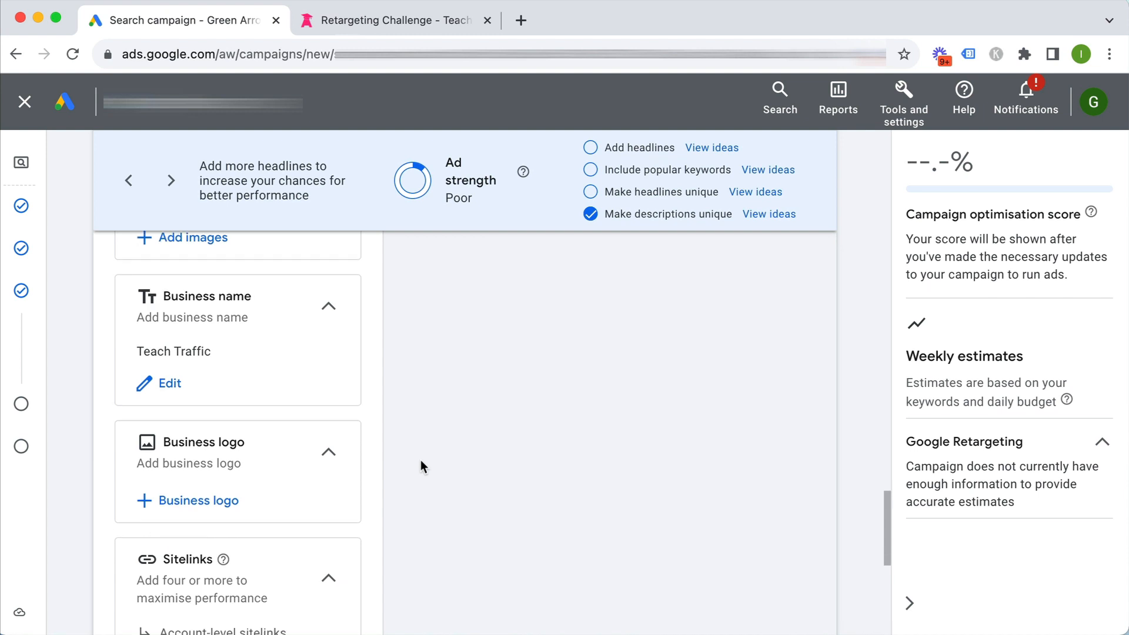
scroll(277, 453, "down", 3)
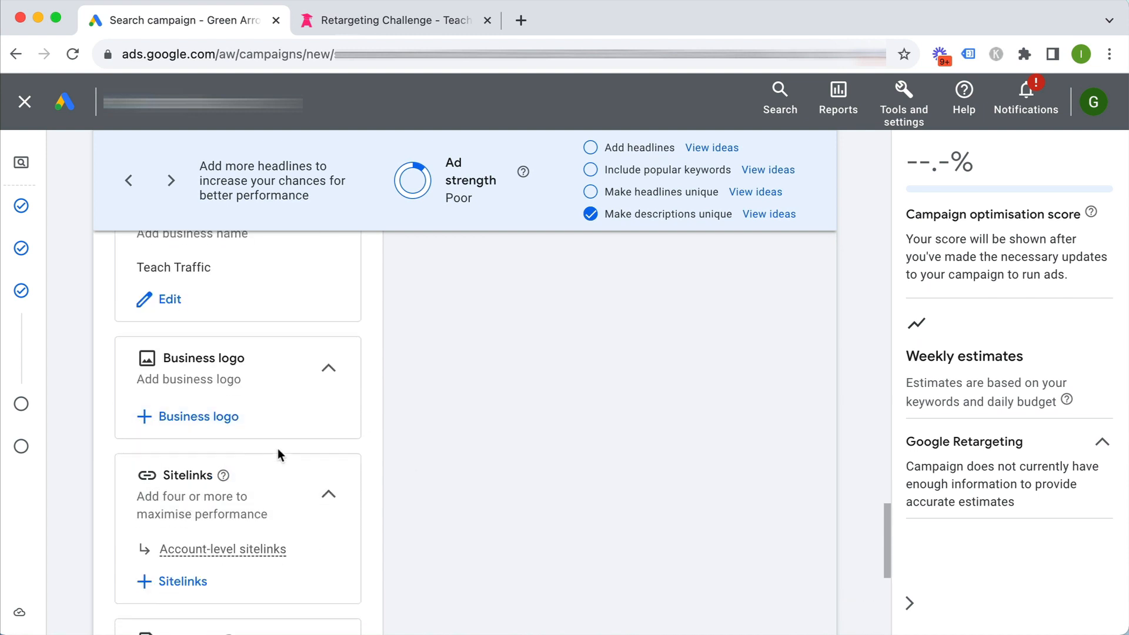
scroll(277, 451, "down", 4)
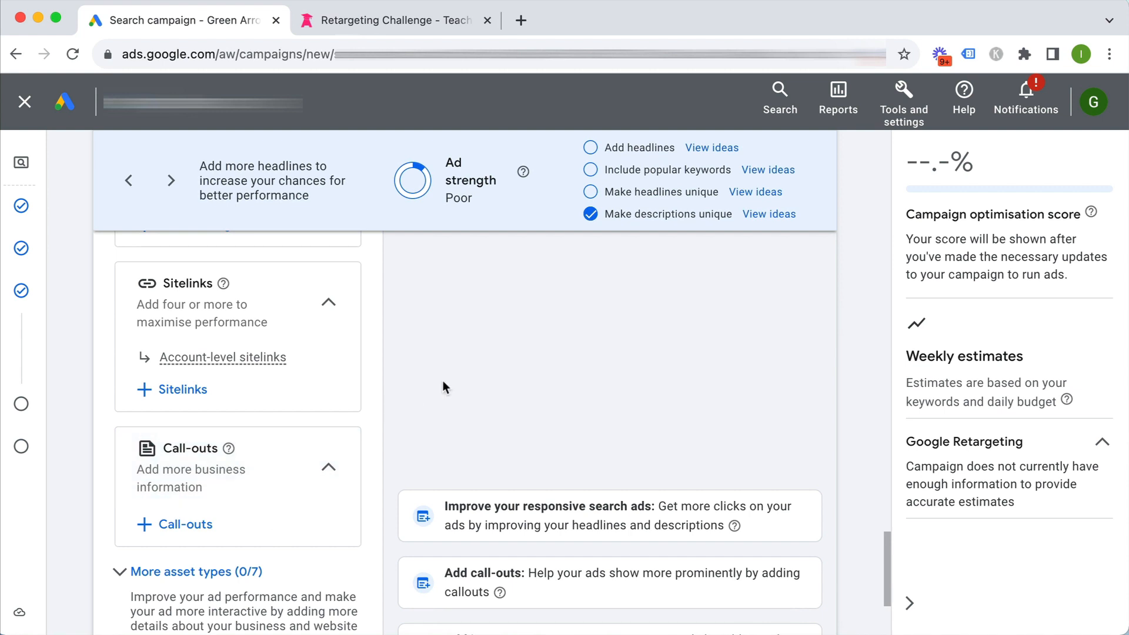
scroll(442, 382, "down", 2)
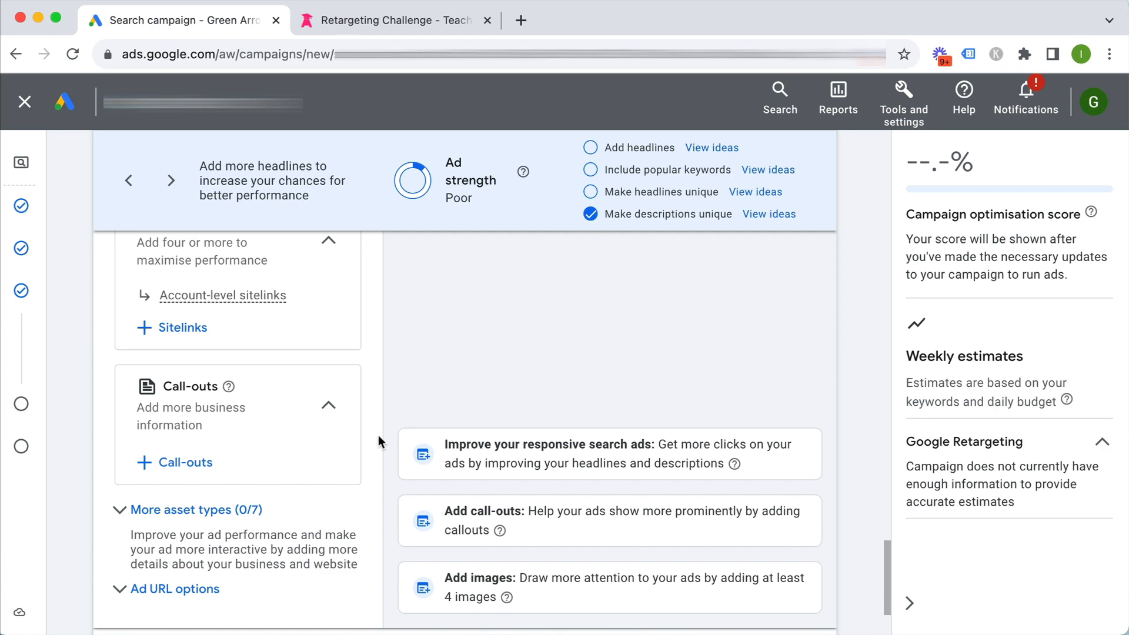
Close the ad editor with Done, review the keywords and ad, and continue to Budget
scroll(378, 441, "down", 3)
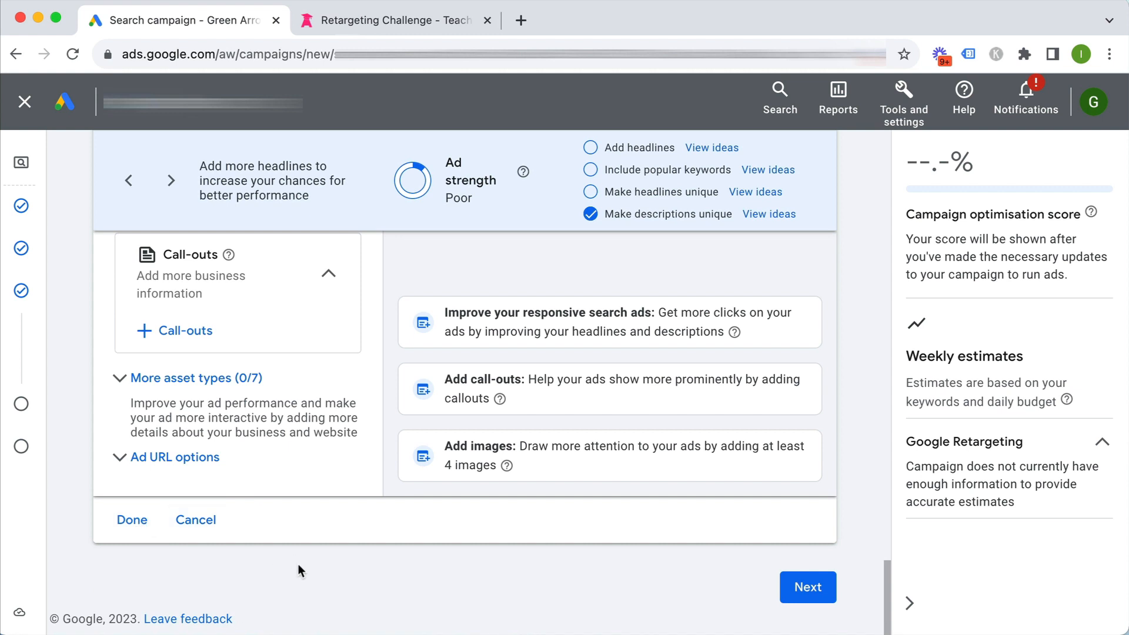
left_click(128, 522)
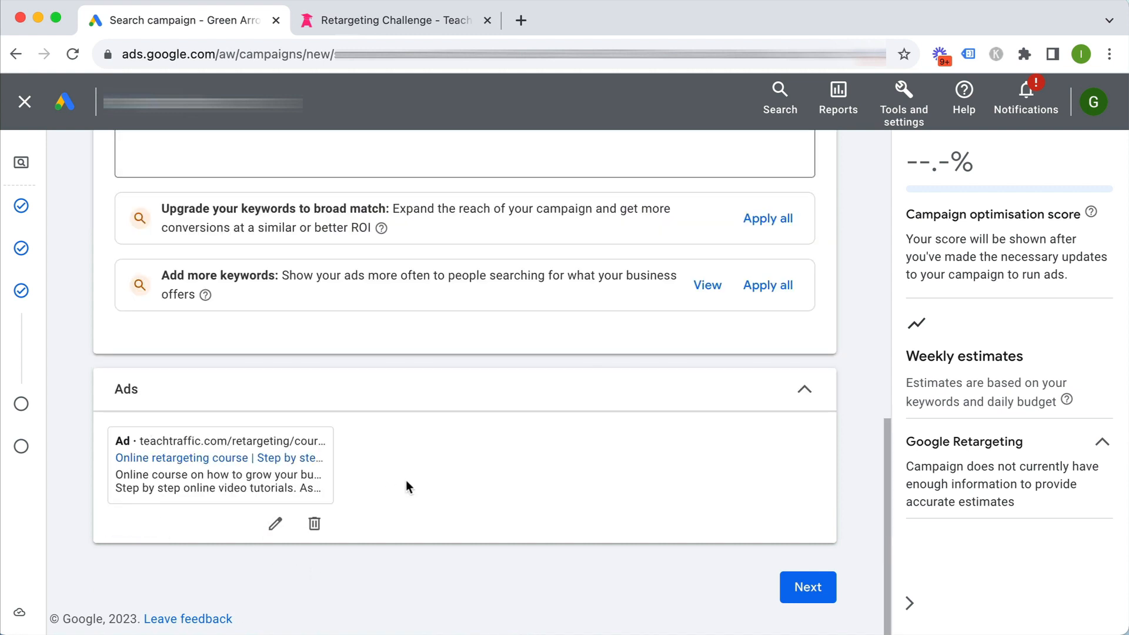
scroll(450, 469, "up", 3)
scroll(451, 469, "up", 5)
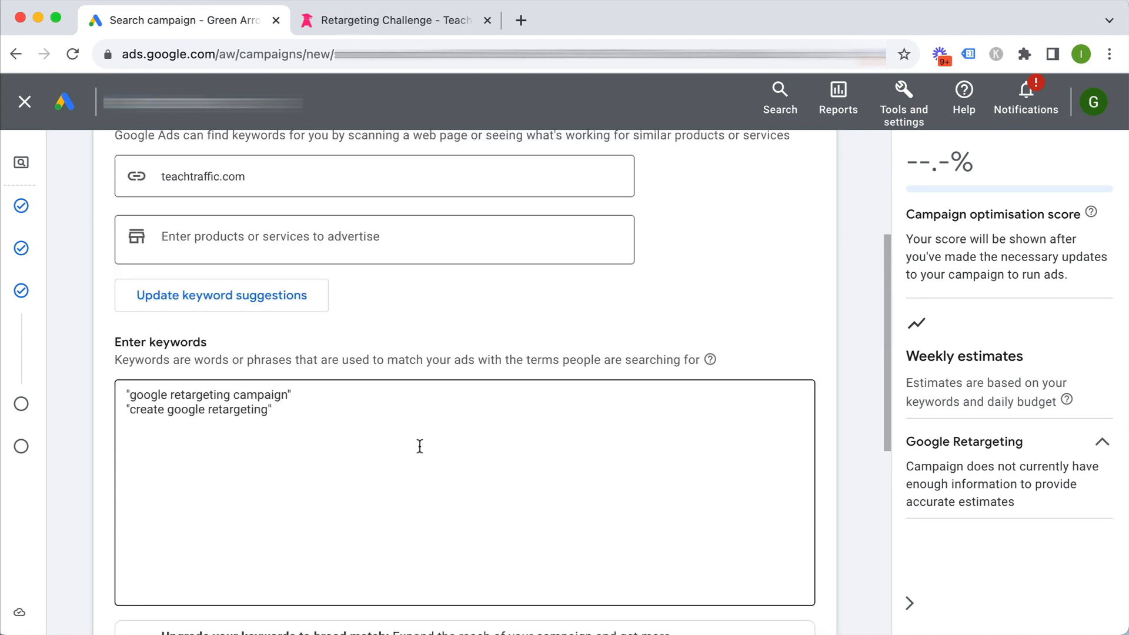
scroll(299, 421, "up", 1)
scroll(299, 421, "up", 3)
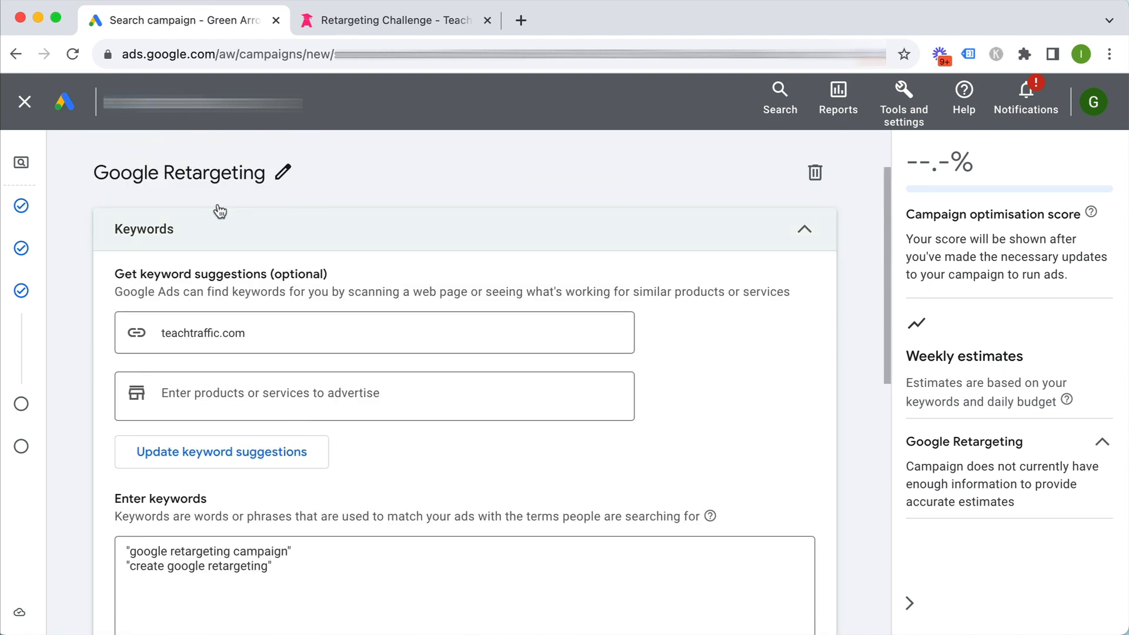
scroll(811, 474, "down", 1)
scroll(815, 477, "down", 10)
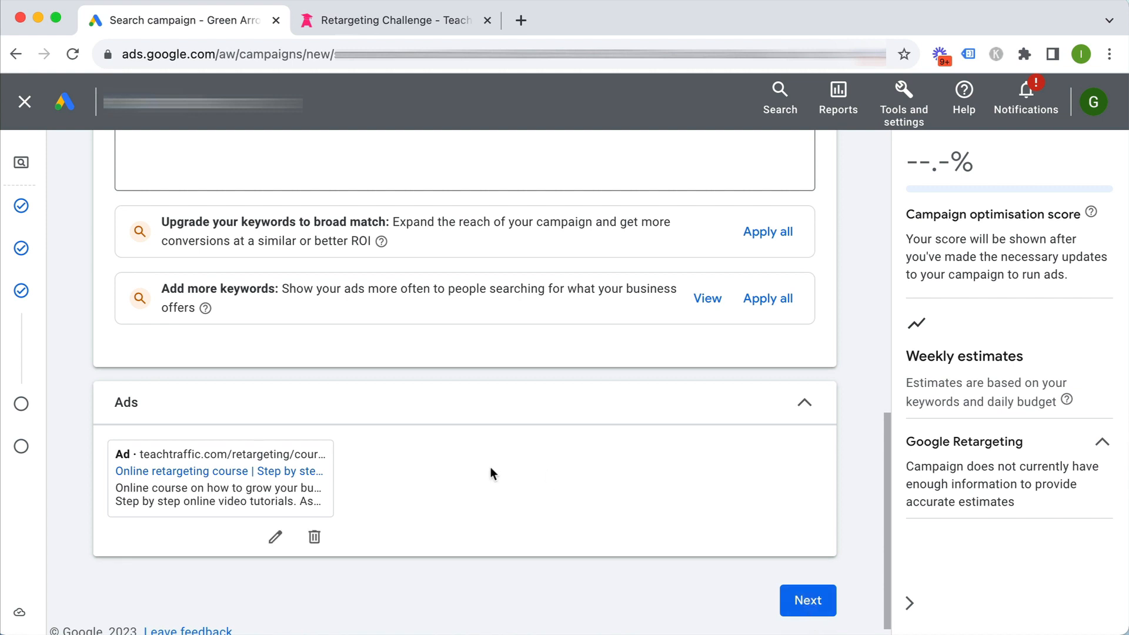
scroll(649, 489, "up", 1)
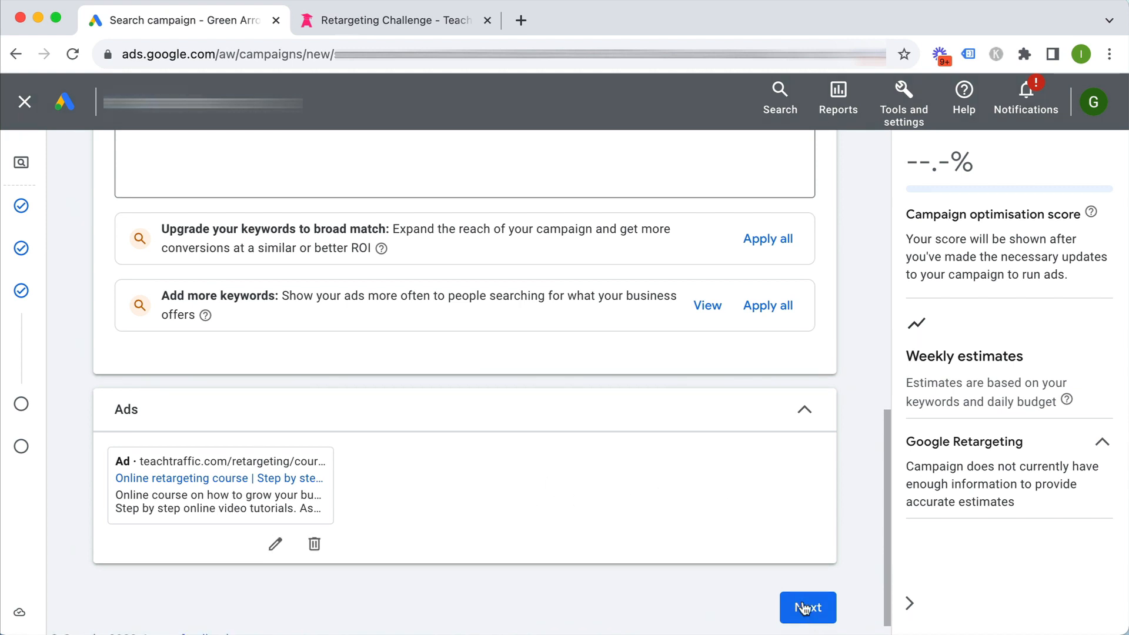
left_click(807, 605)
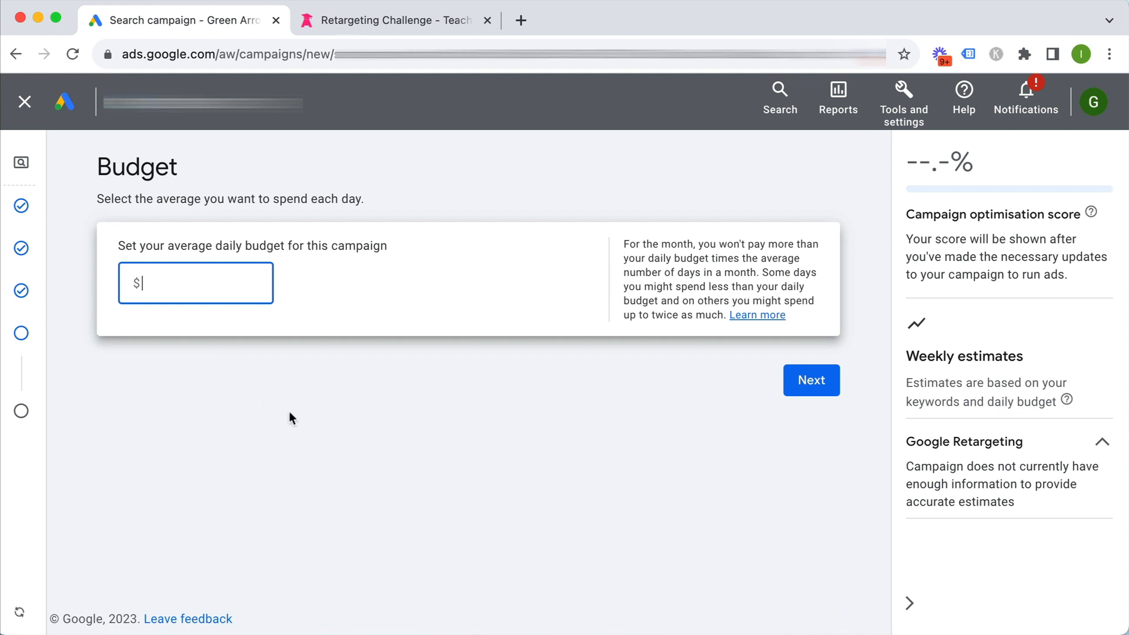
Set the average daily budget to $30.00 and continue to the review page
type("30")
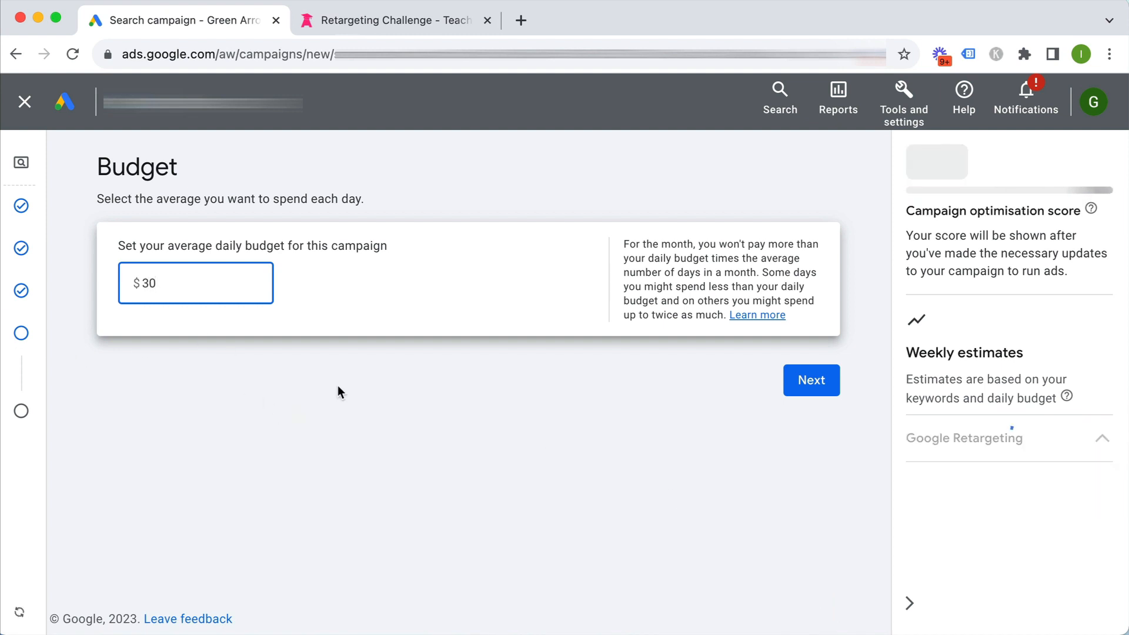
left_click(421, 367)
left_click(811, 383)
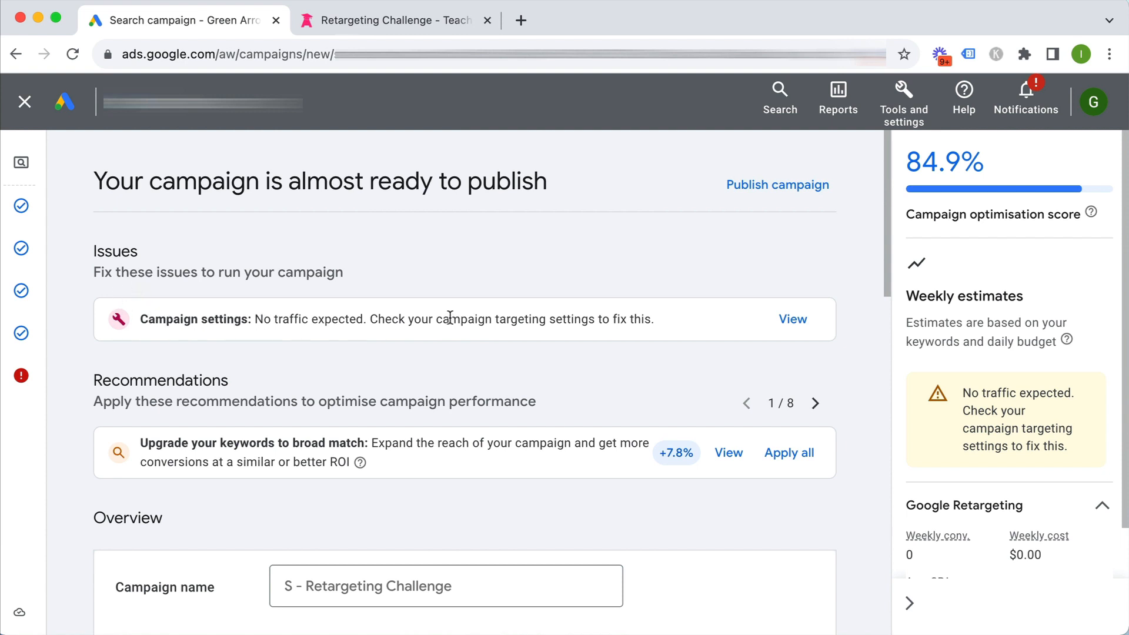
Inspect the no-traffic-expected issue and its broad match recommendation, then return to review
left_click(793, 319)
scroll(795, 318, "down", 5)
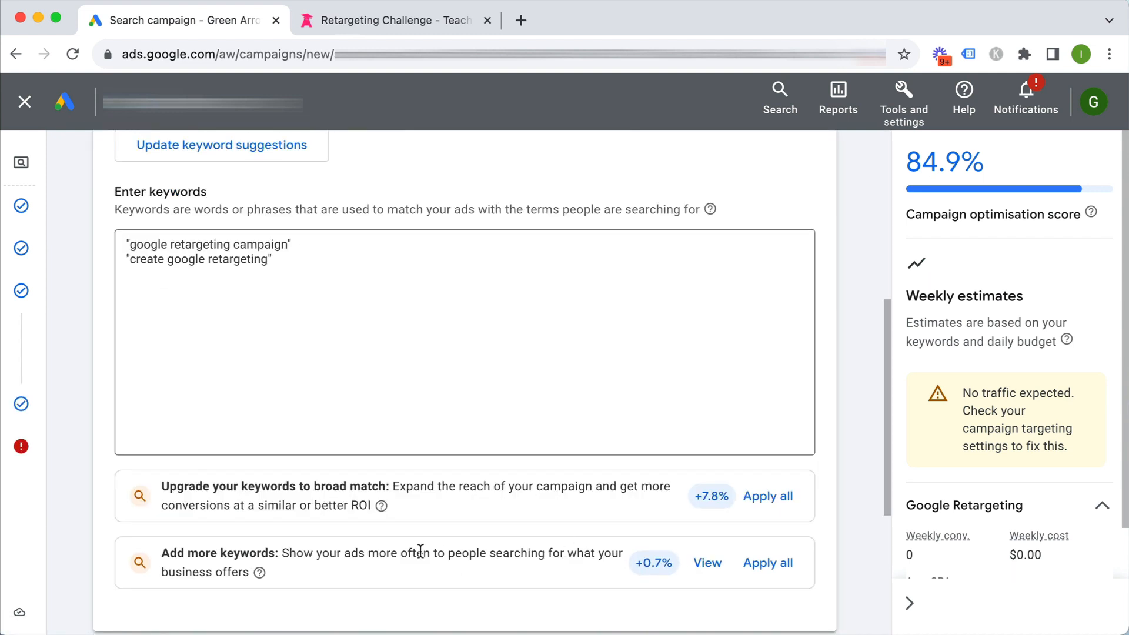
scroll(305, 519, "down", 1)
left_click_drag(182, 479, 402, 489)
left_click(402, 489)
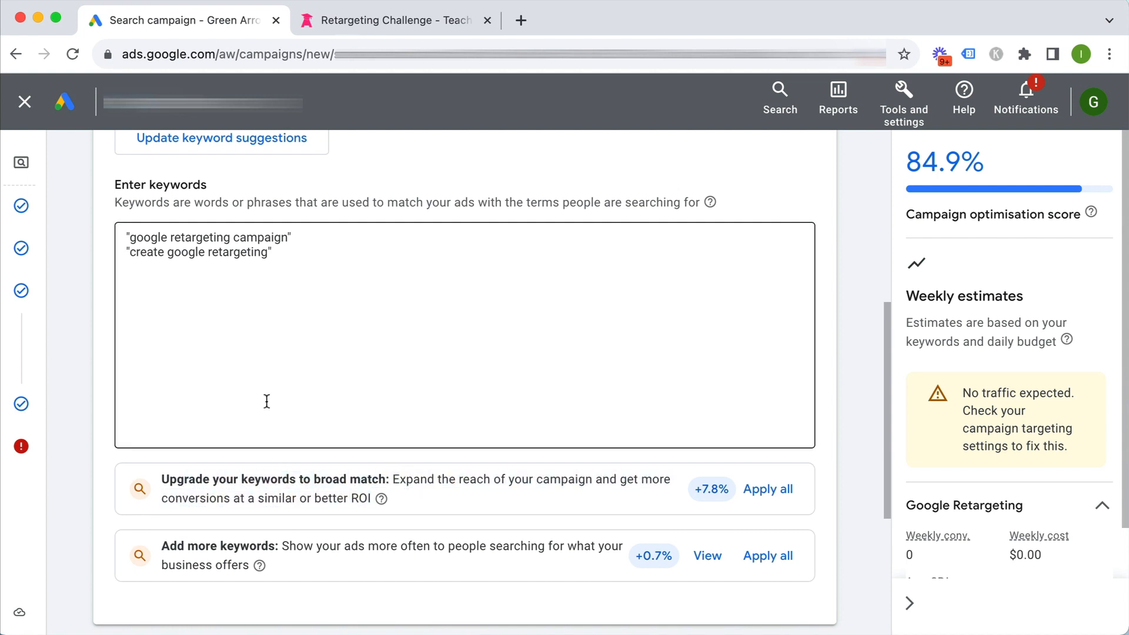
scroll(264, 400, "down", 2)
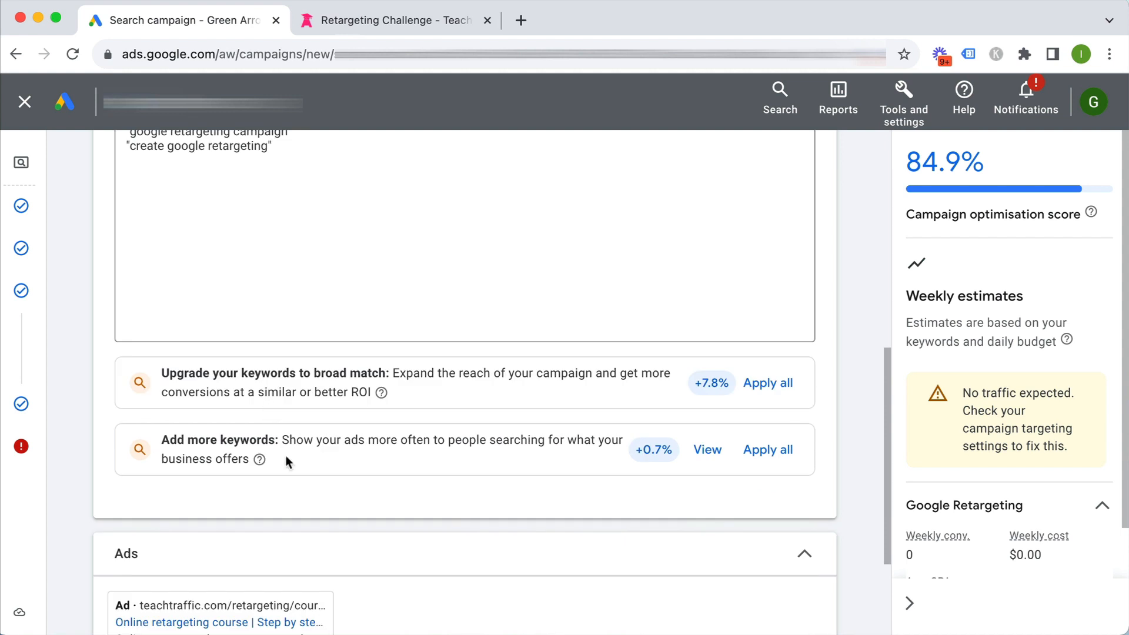
scroll(284, 455, "up", 1)
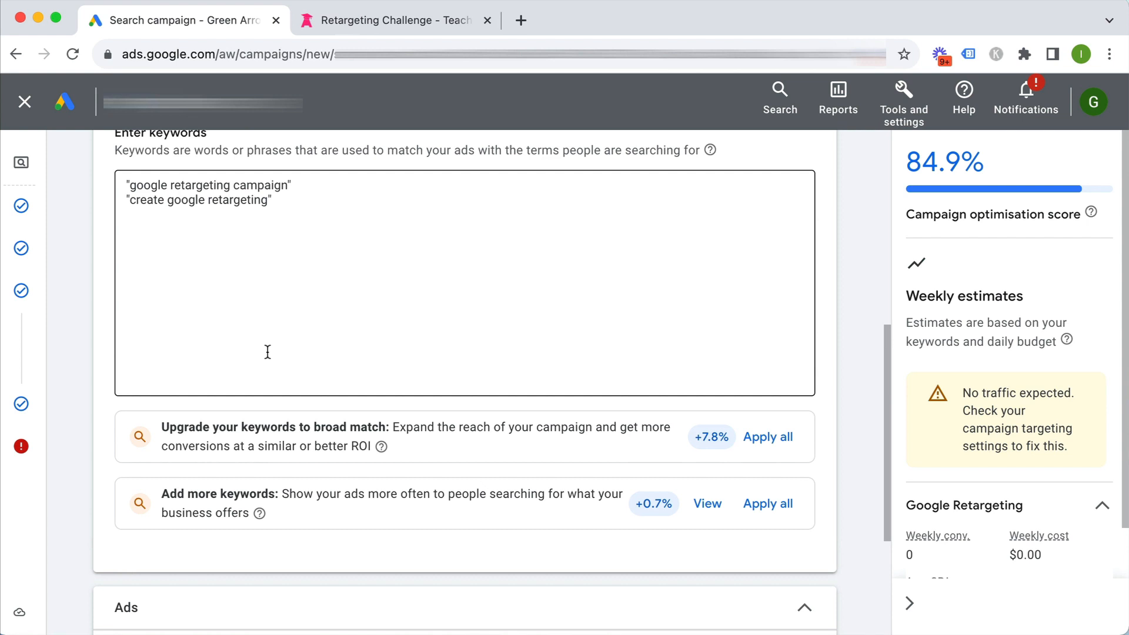
scroll(351, 476, "down", 3)
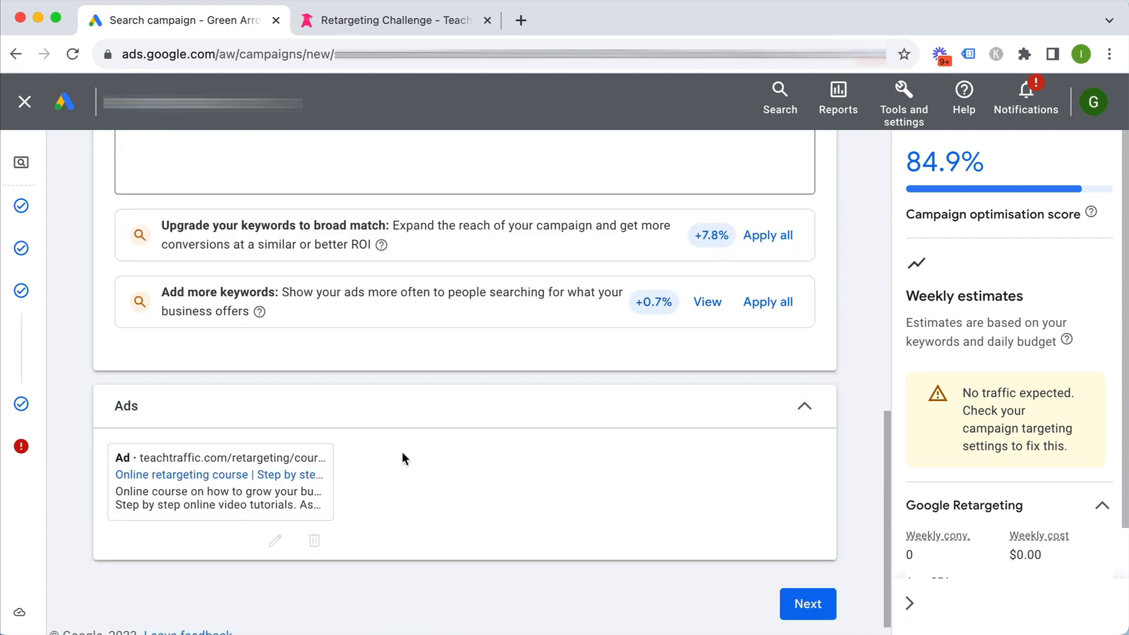
left_click(793, 604)
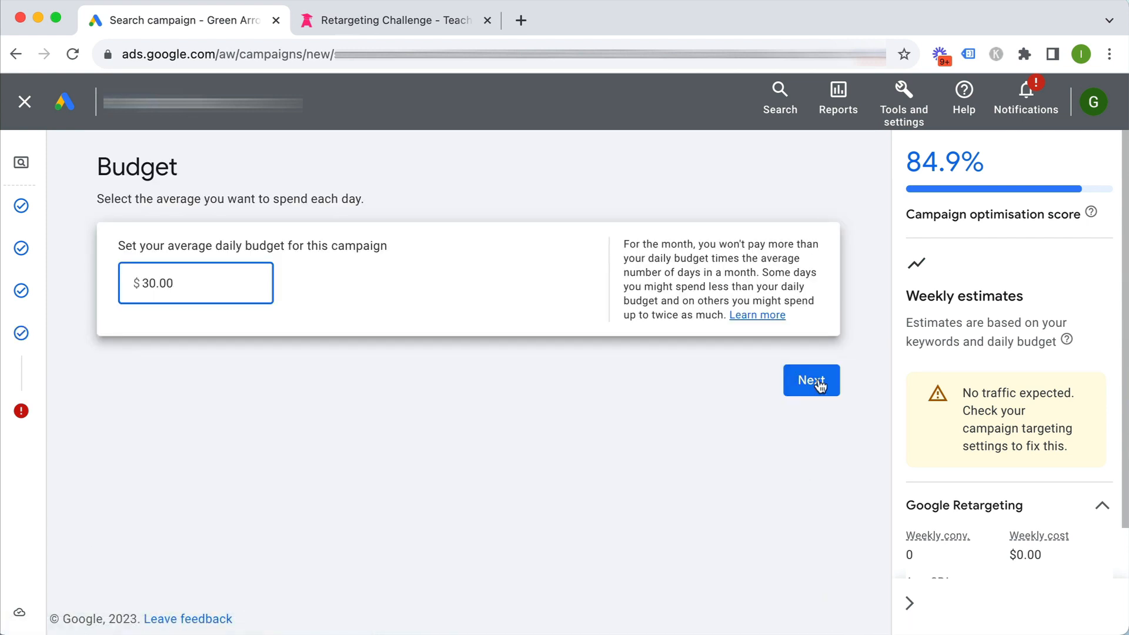
left_click(818, 383)
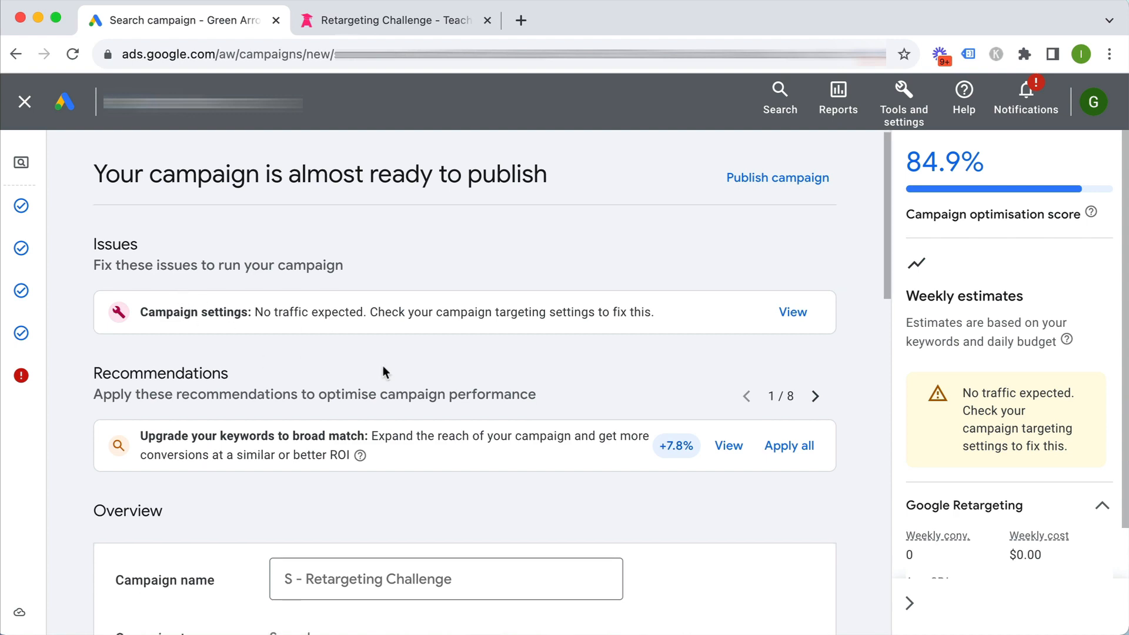
Review the campaign summary and publish it, confirming despite the 'cannot run ads' warning
scroll(382, 370, "down", 15)
scroll(555, 455, "up", 5)
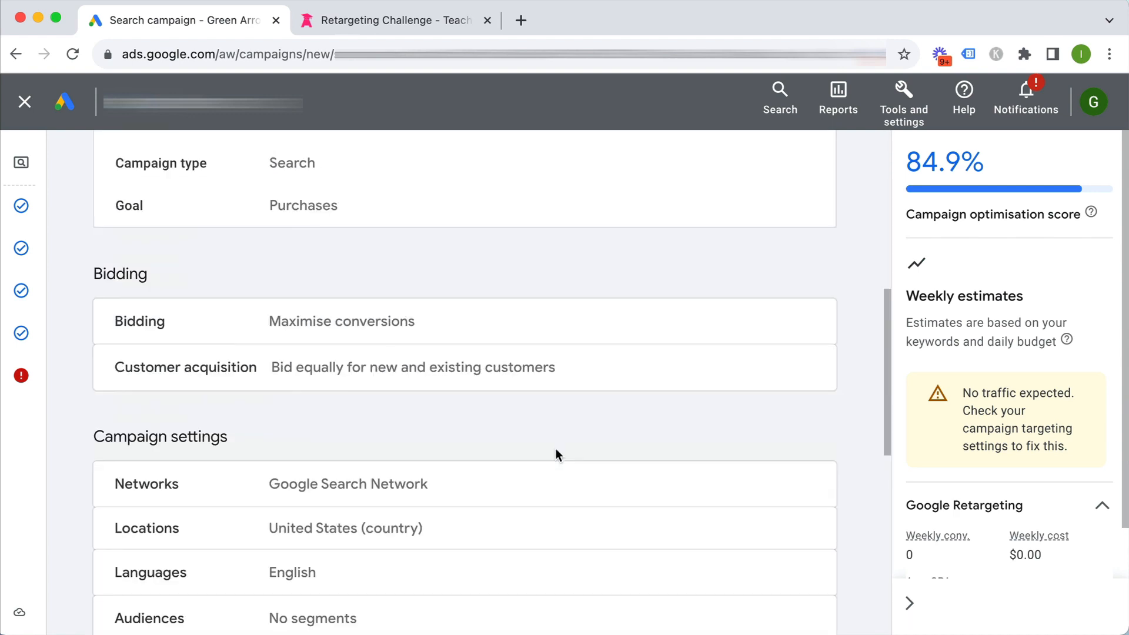
scroll(460, 426, "up", 2)
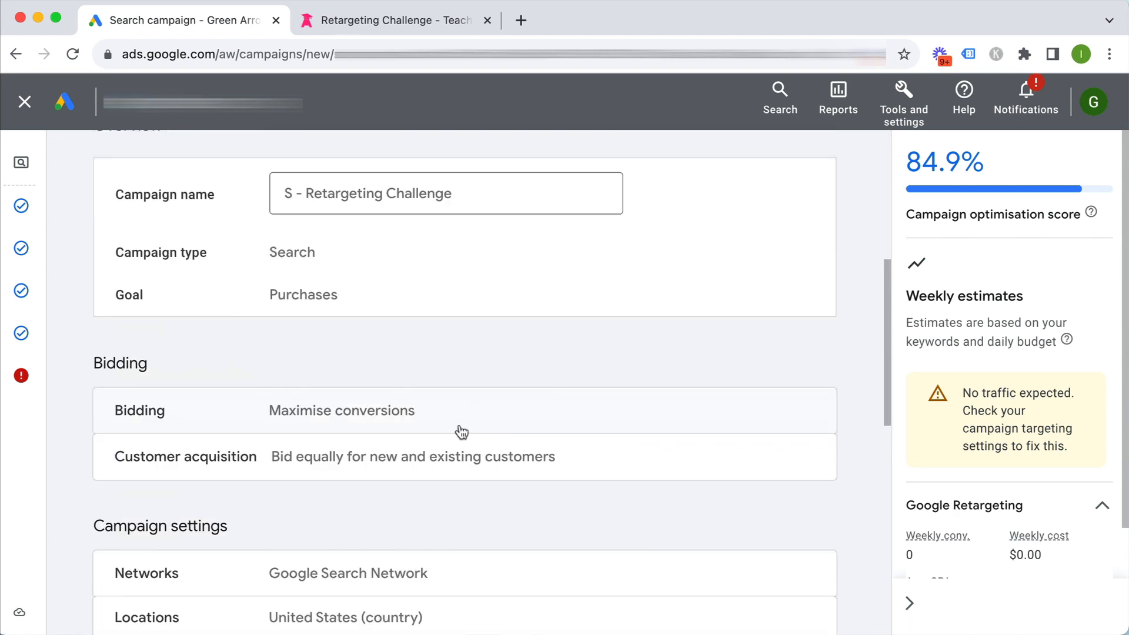
scroll(476, 384, "down", 3)
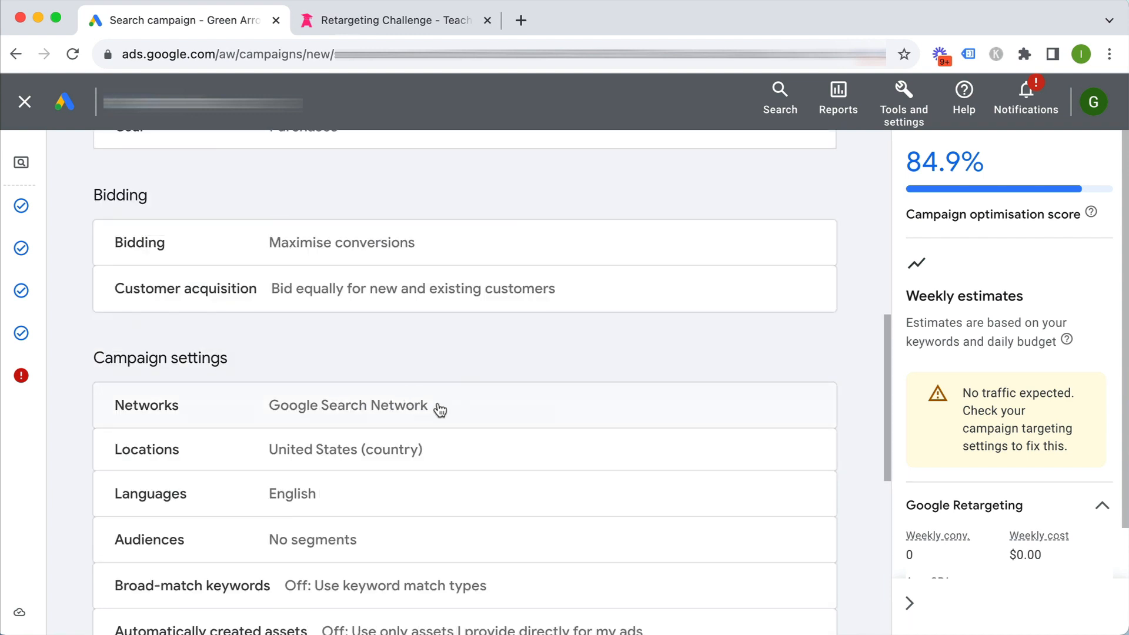
scroll(440, 409, "down", 3)
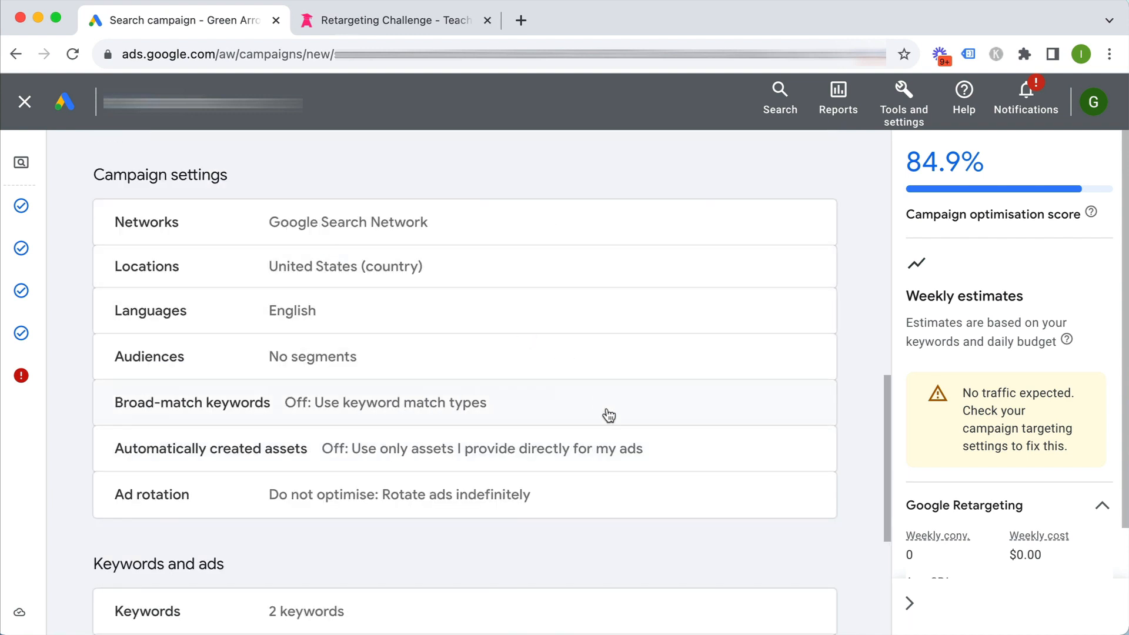
scroll(605, 415, "down", 1)
scroll(607, 479, "down", 1)
scroll(606, 478, "down", 2)
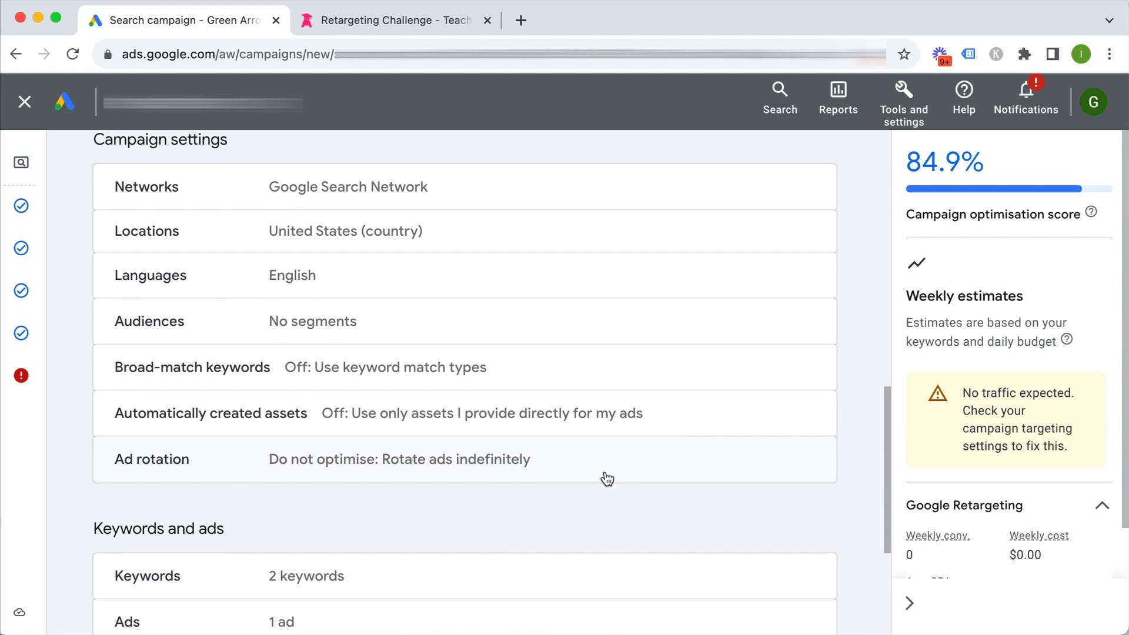
scroll(447, 482, "down", 2)
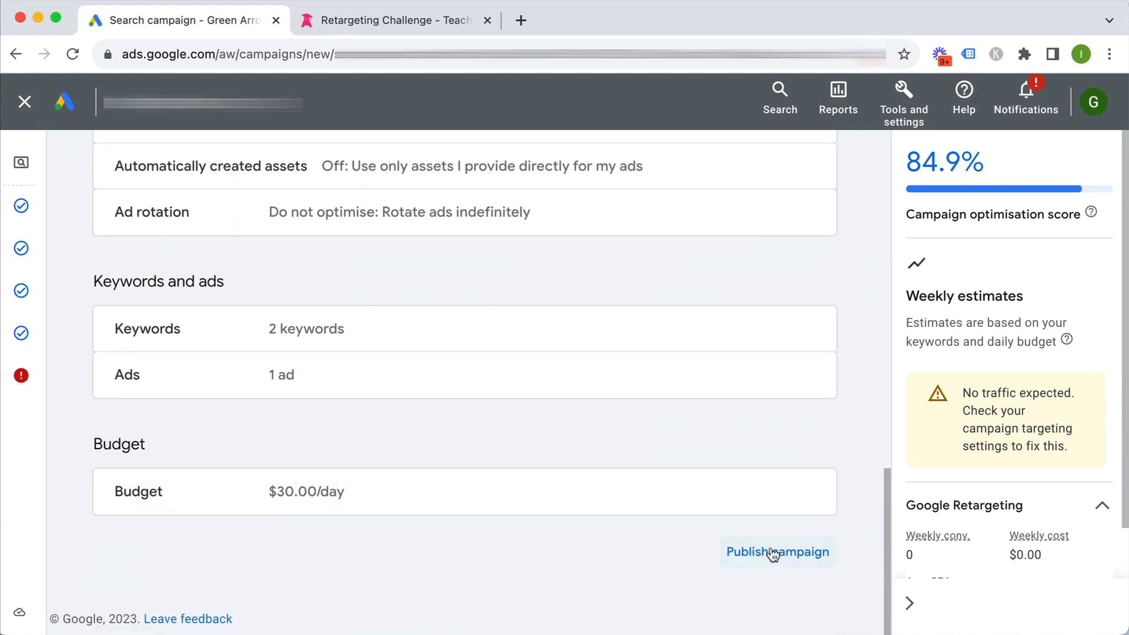
left_click(773, 554)
left_click(711, 434)
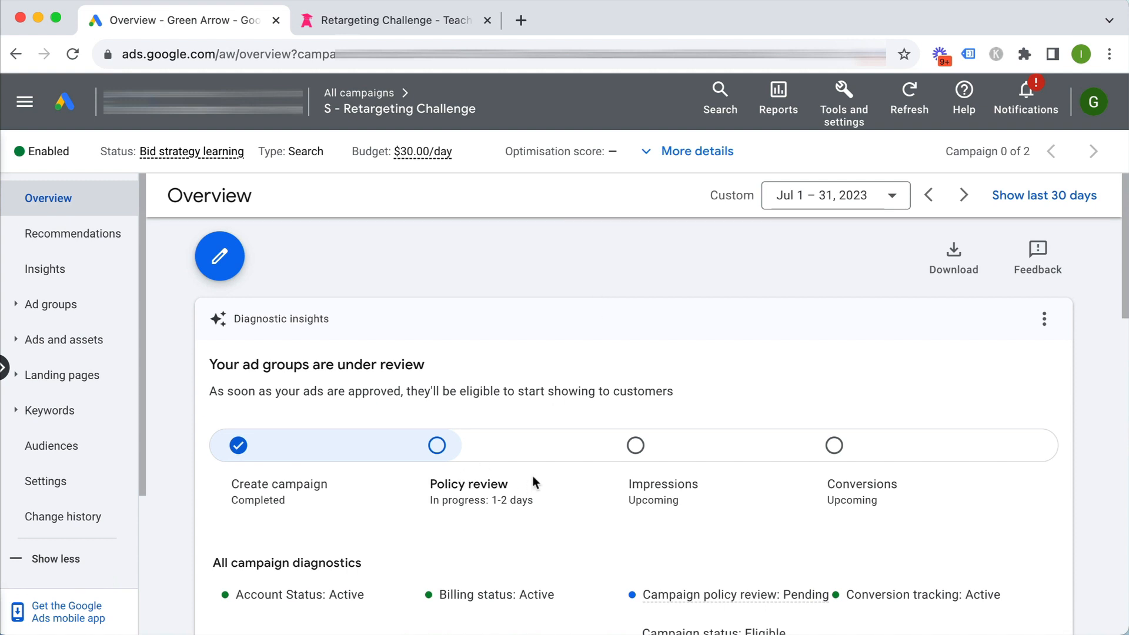
Check that the S - Retargeting Challenge ad group is Eligible, then bring back the Retargeting Challenge landing page
scroll(532, 477, "down", 3)
scroll(532, 478, "down", 2)
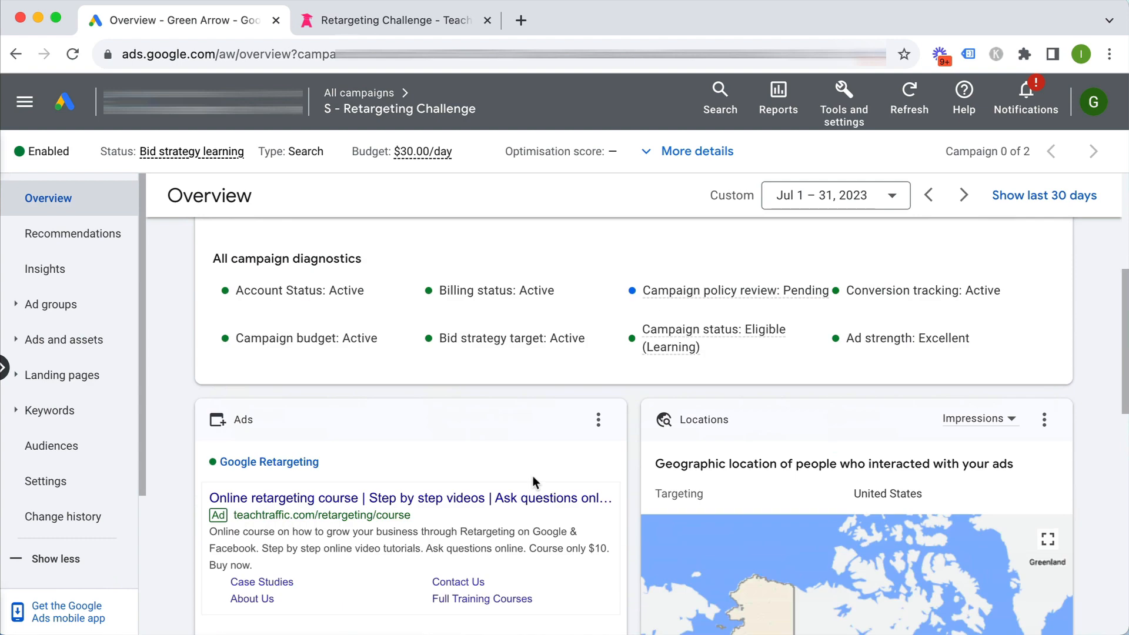
scroll(533, 477, "up", 5)
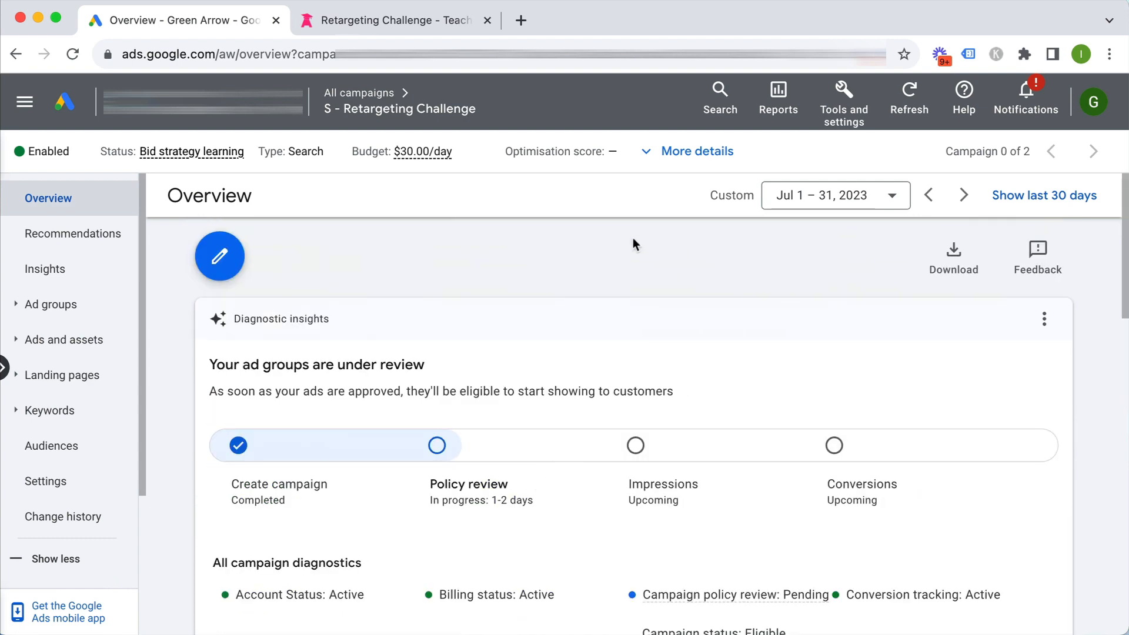
left_click(359, 93)
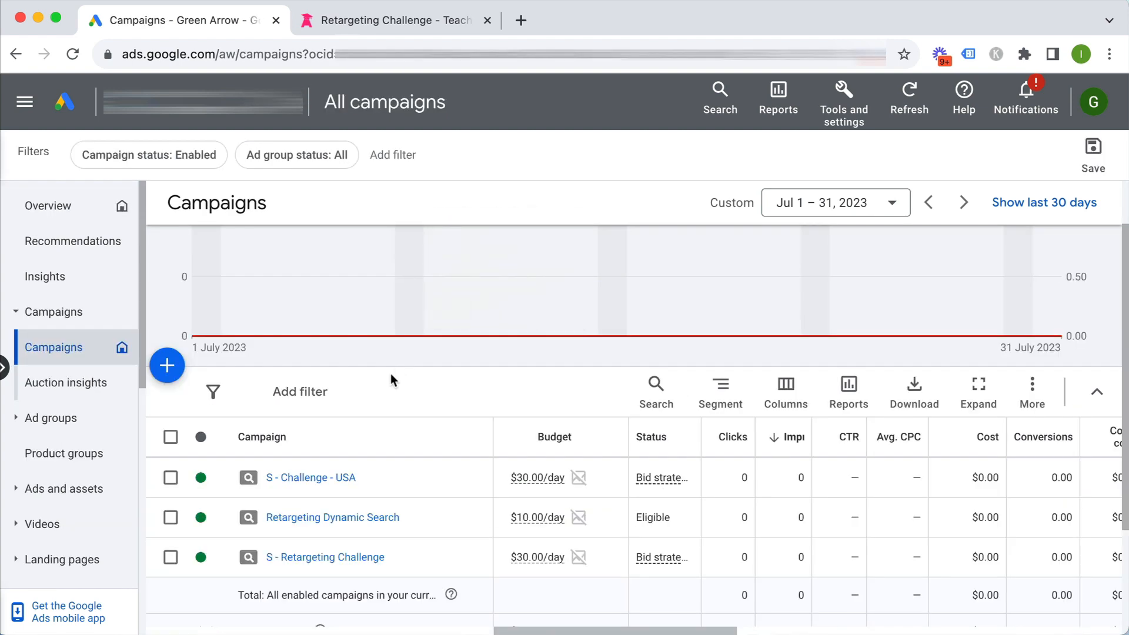
left_click(299, 561)
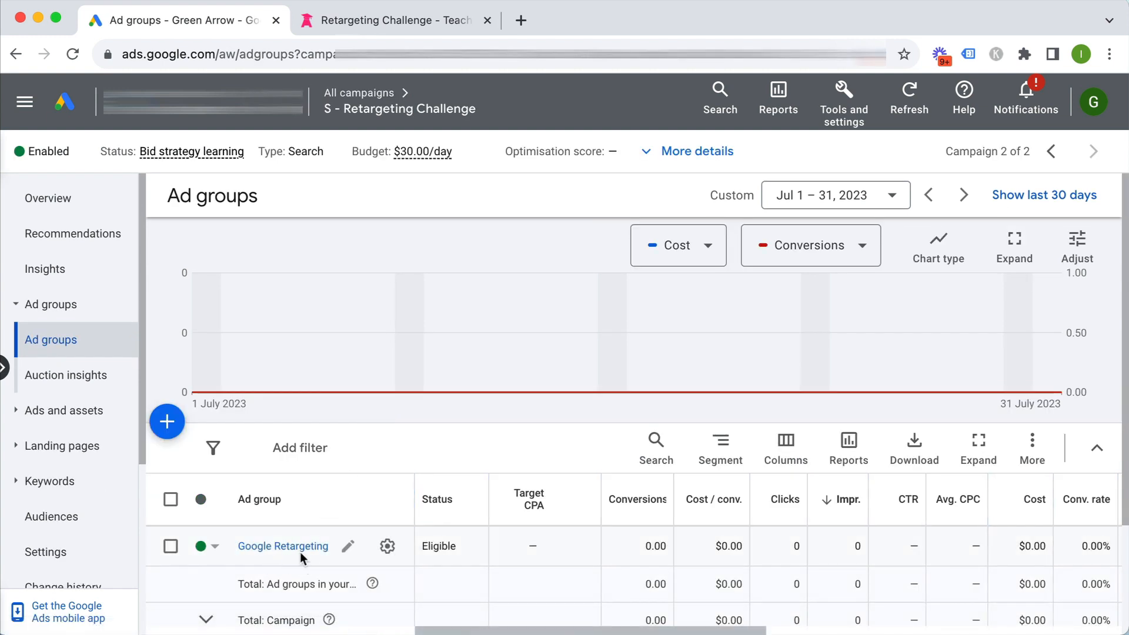
scroll(404, 446, "down", 1)
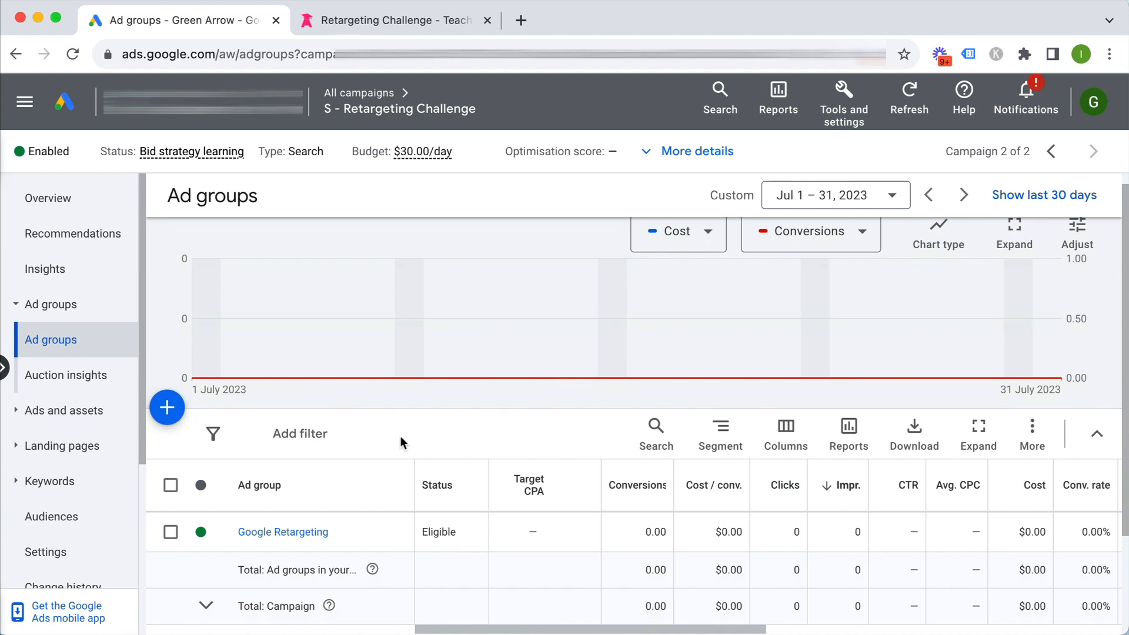
left_click(423, 20)
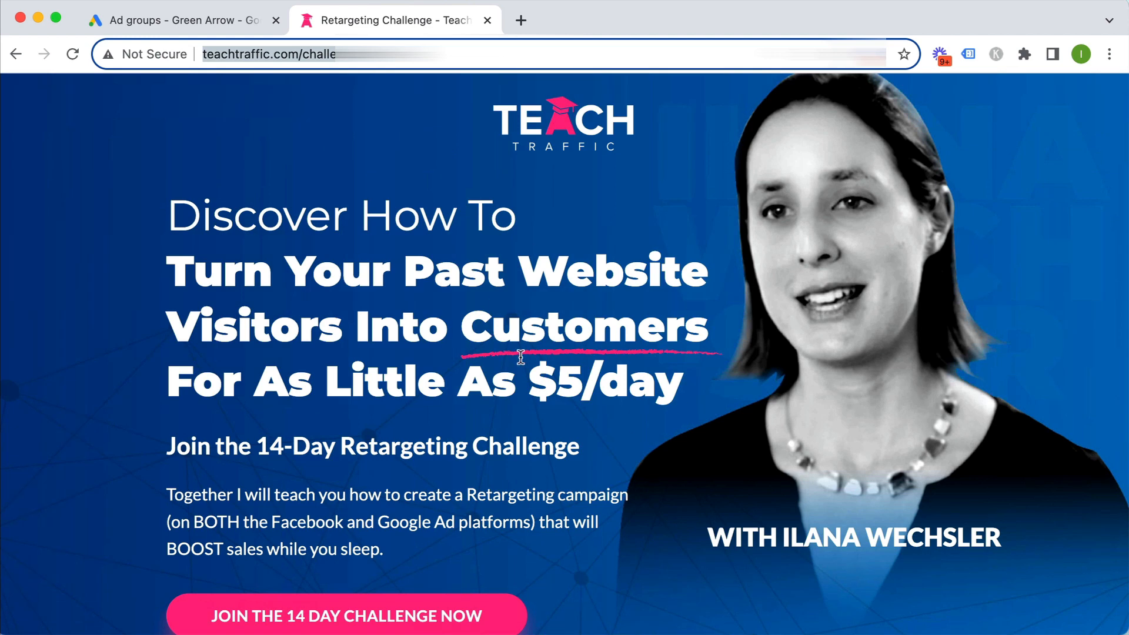
Return to the S - Retargeting Challenge ad groups, with Google Retargeting Eligible at $30.00/day
left_click(205, 22)
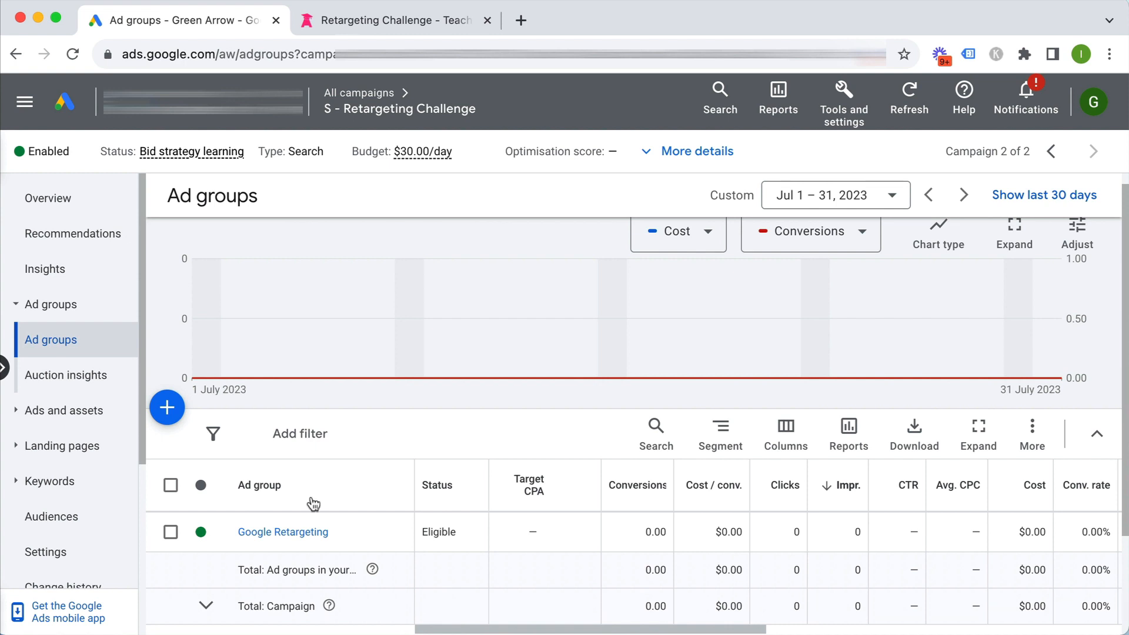
left_click(303, 532)
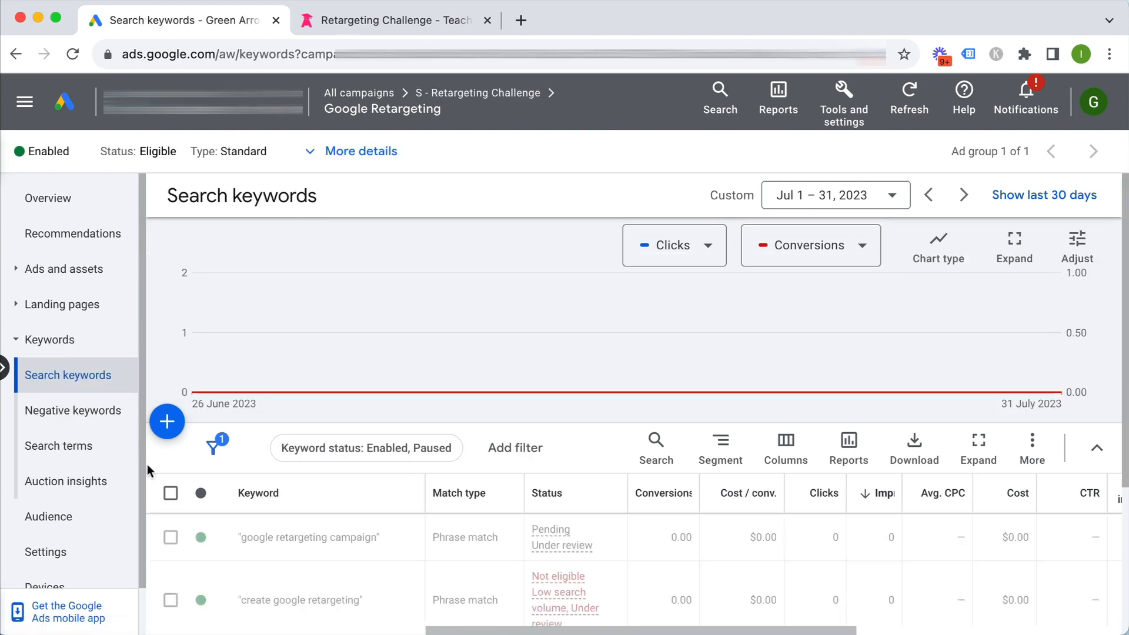
left_click(63, 269)
left_click(52, 342)
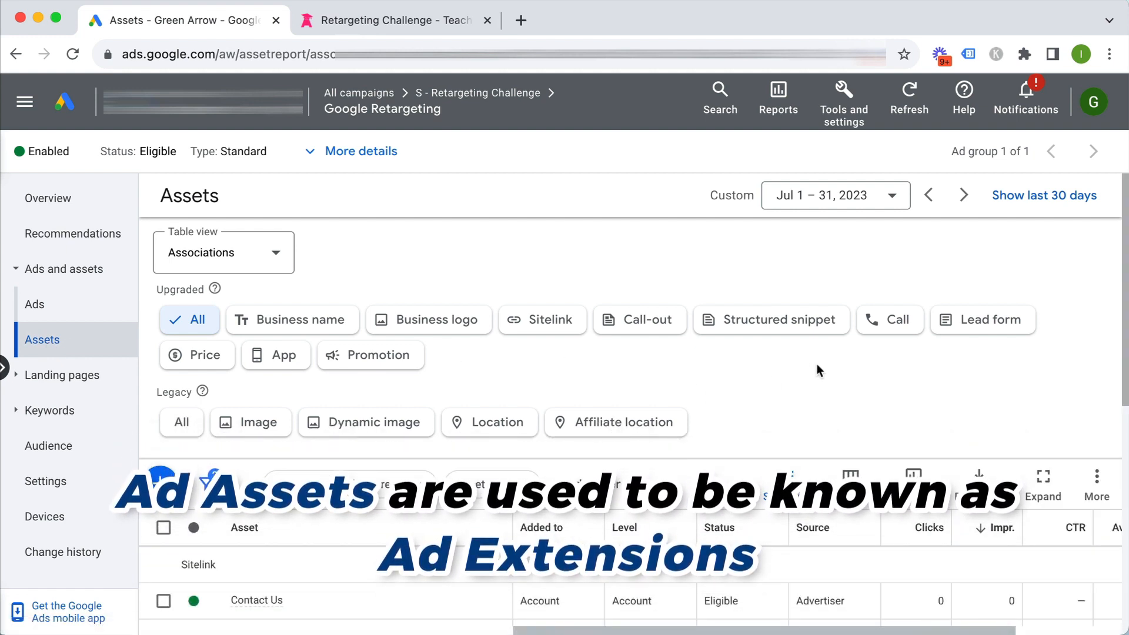
scroll(817, 364, "down", 1)
scroll(817, 368, "down", 3)
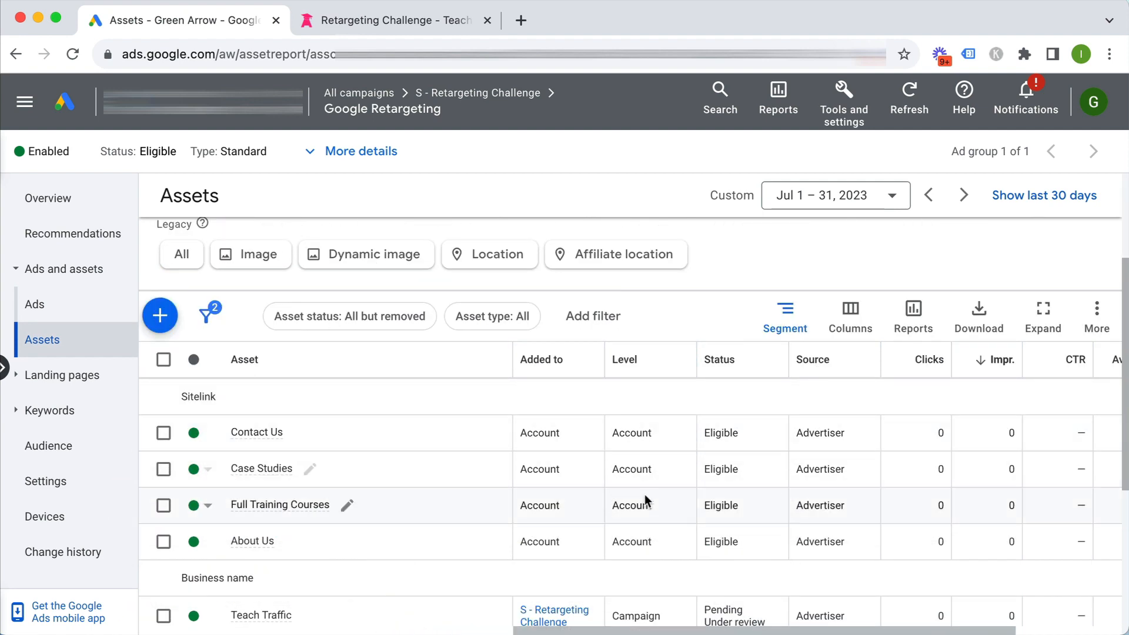
scroll(644, 494, "down", 1)
scroll(644, 496, "down", 5)
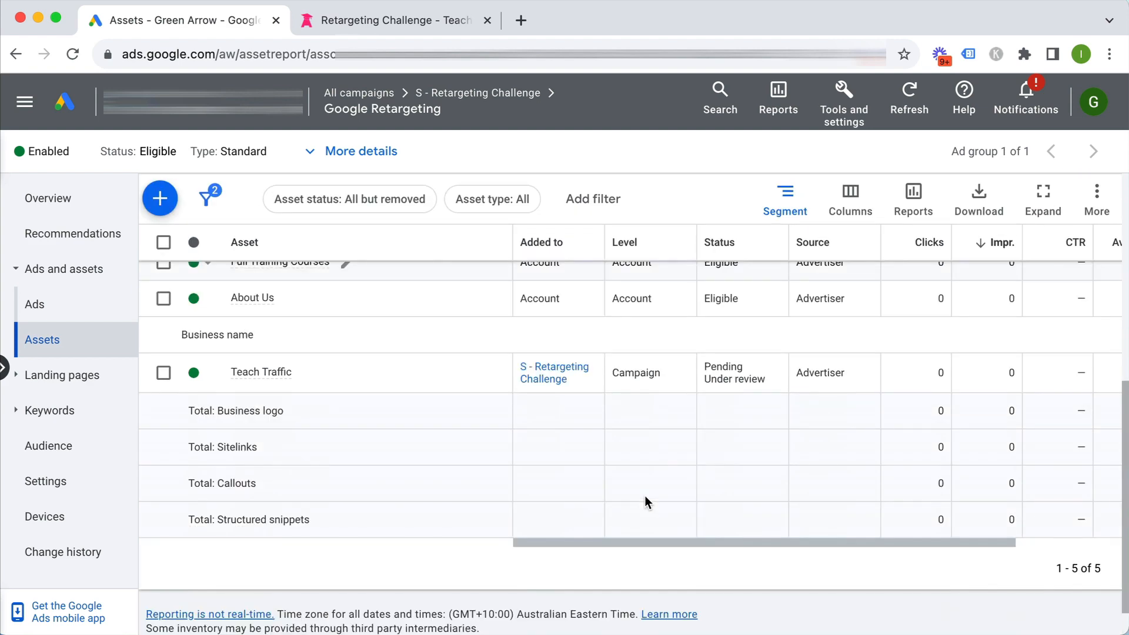
scroll(606, 348, "up", 5)
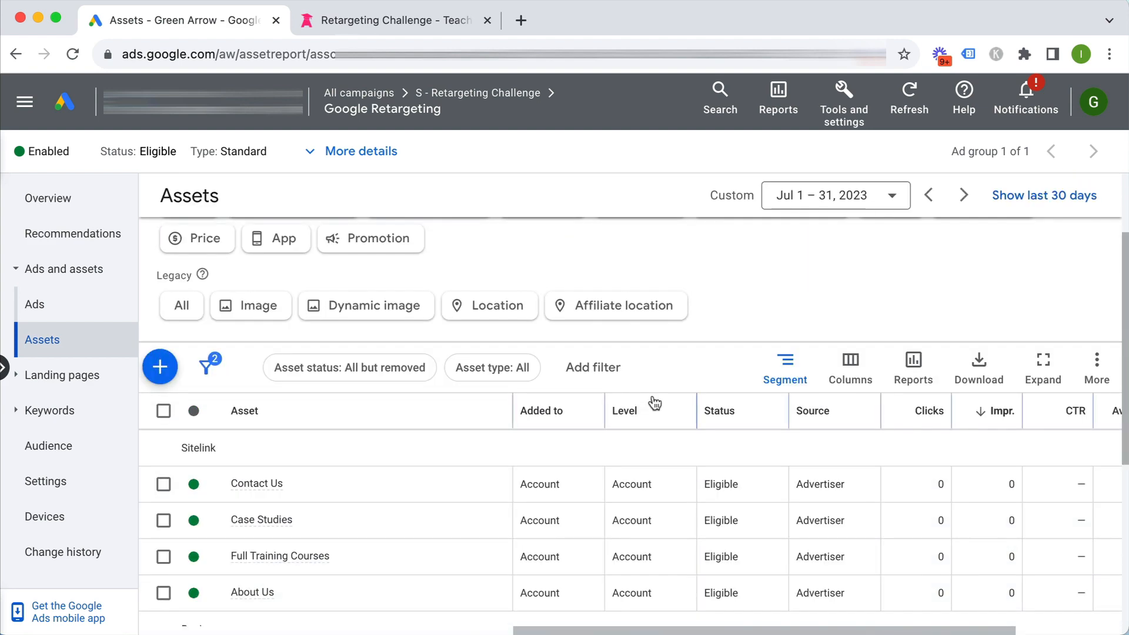
scroll(721, 304, "up", 2)
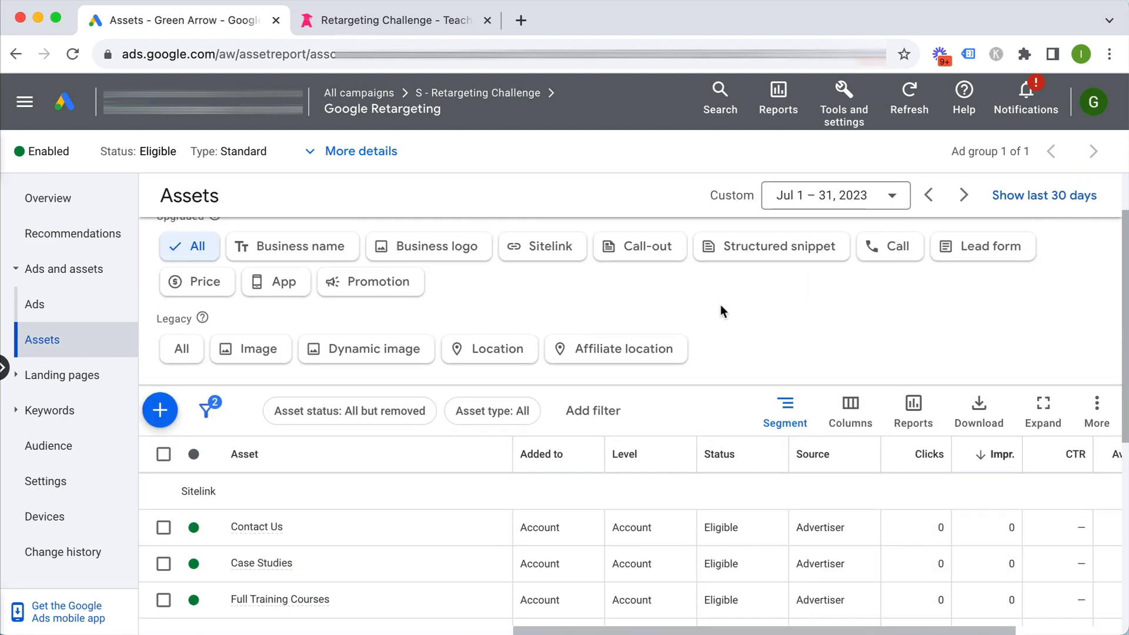
left_click(160, 456)
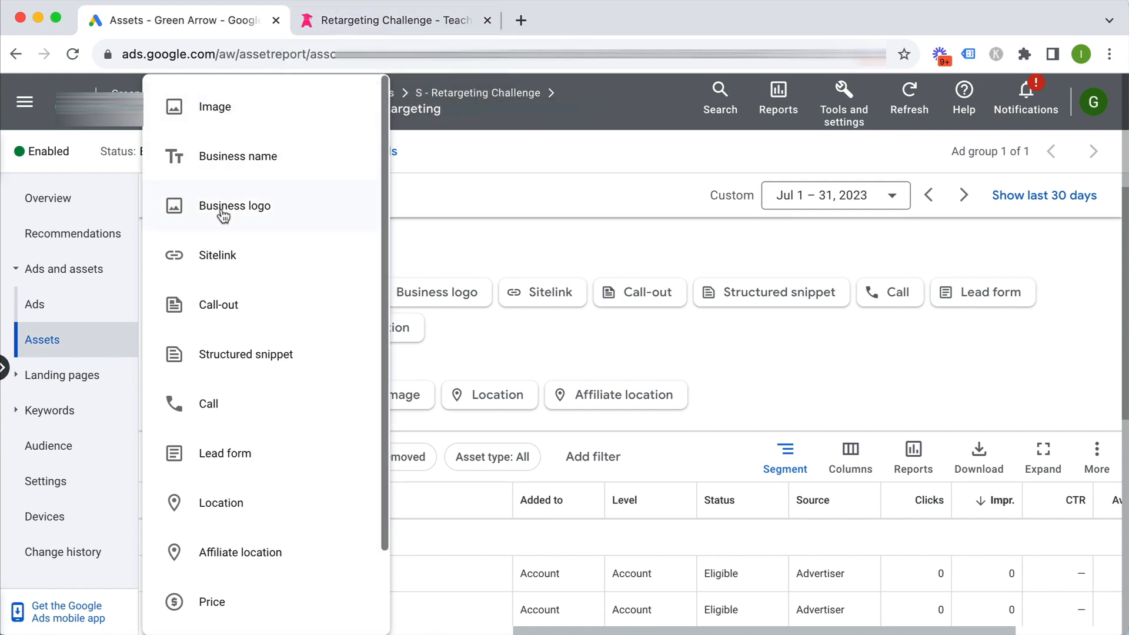
scroll(222, 215, "down", 2)
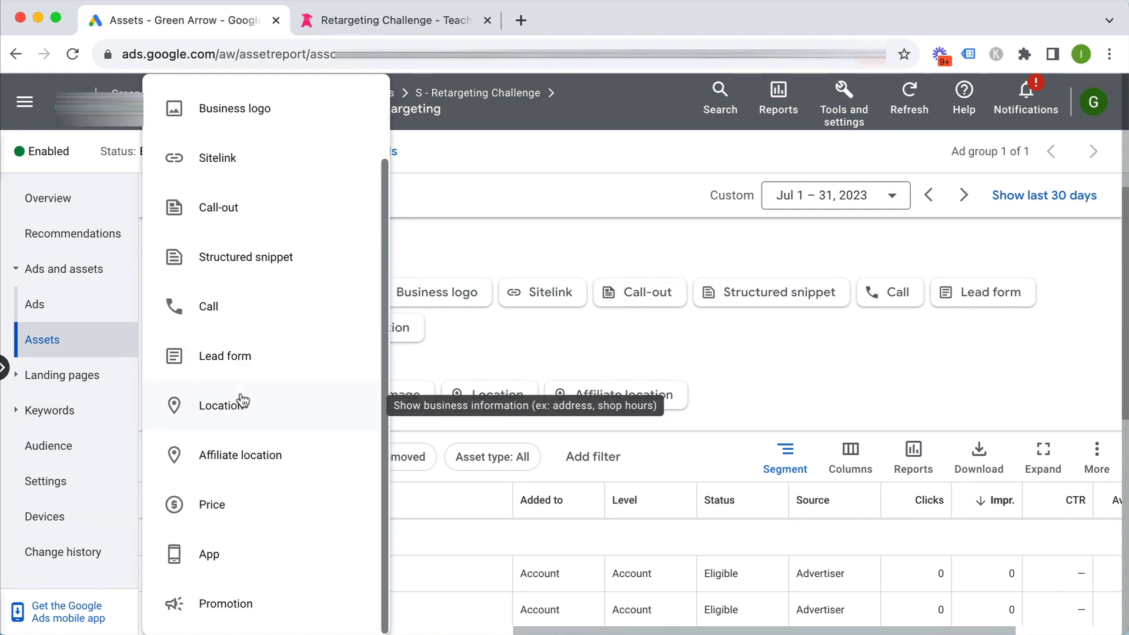
scroll(265, 405, "up", 1)
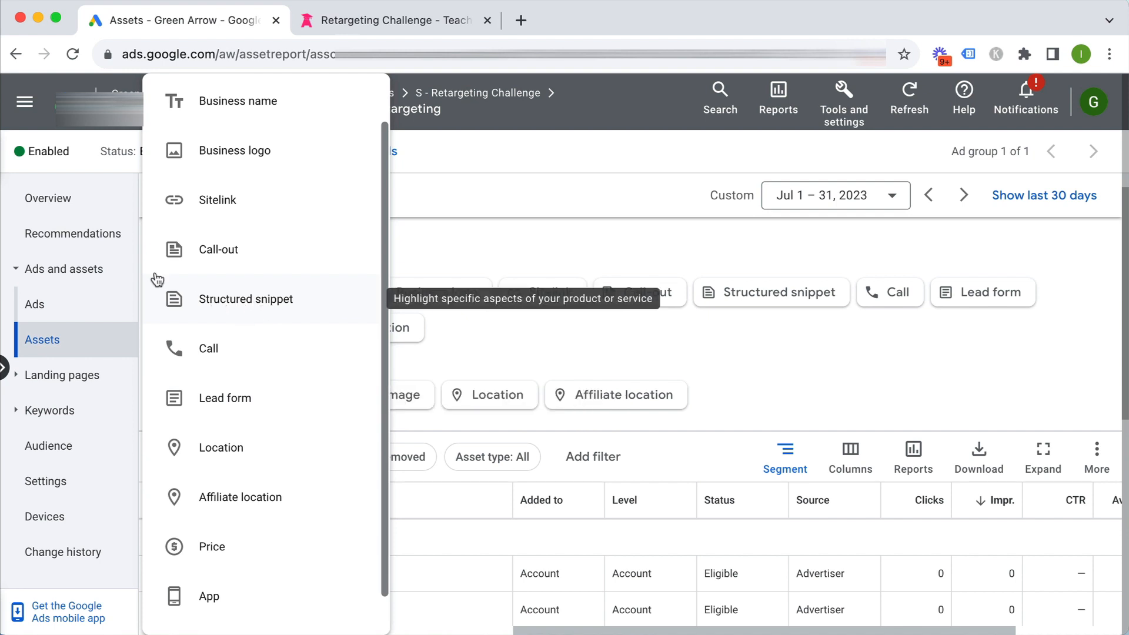
scroll(217, 253, "up", 1)
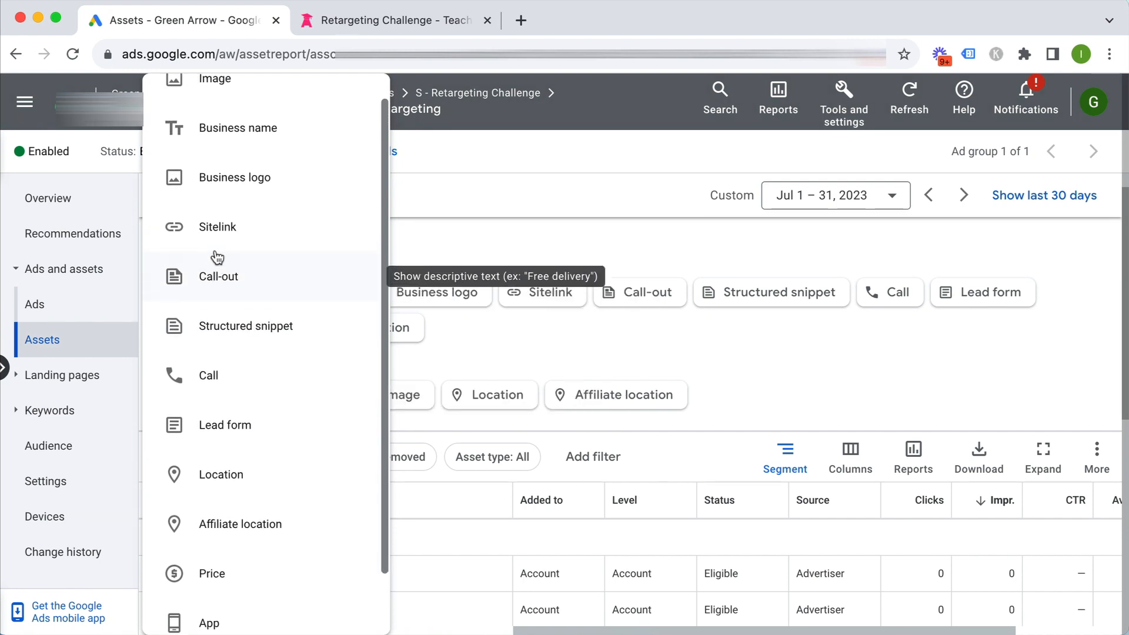
left_click(496, 189)
left_click(477, 93)
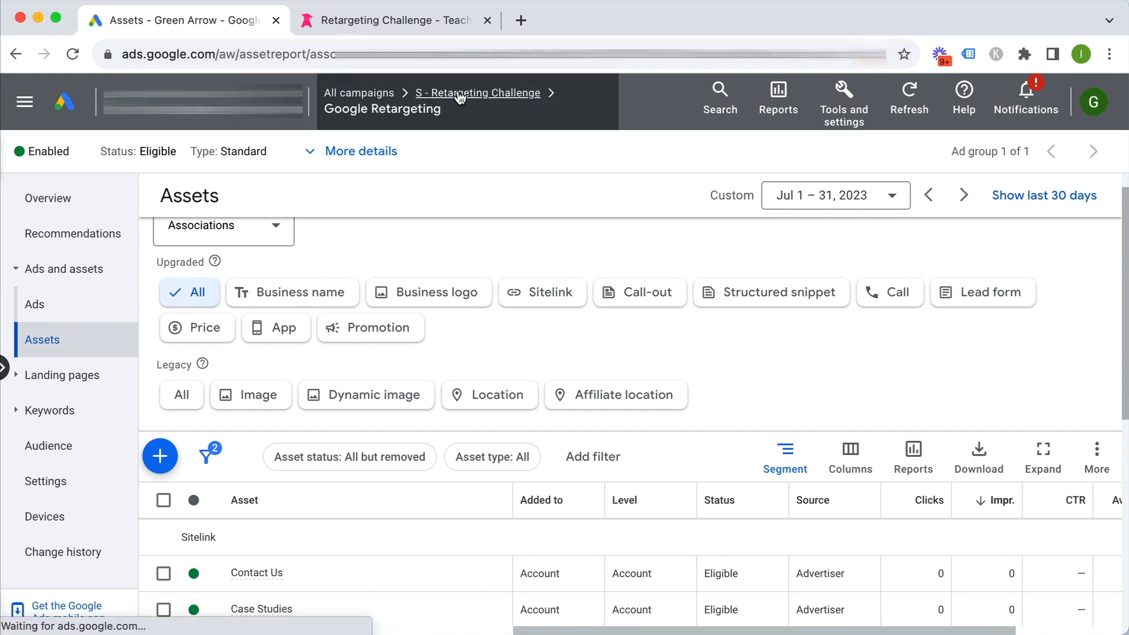
left_click(102, 306)
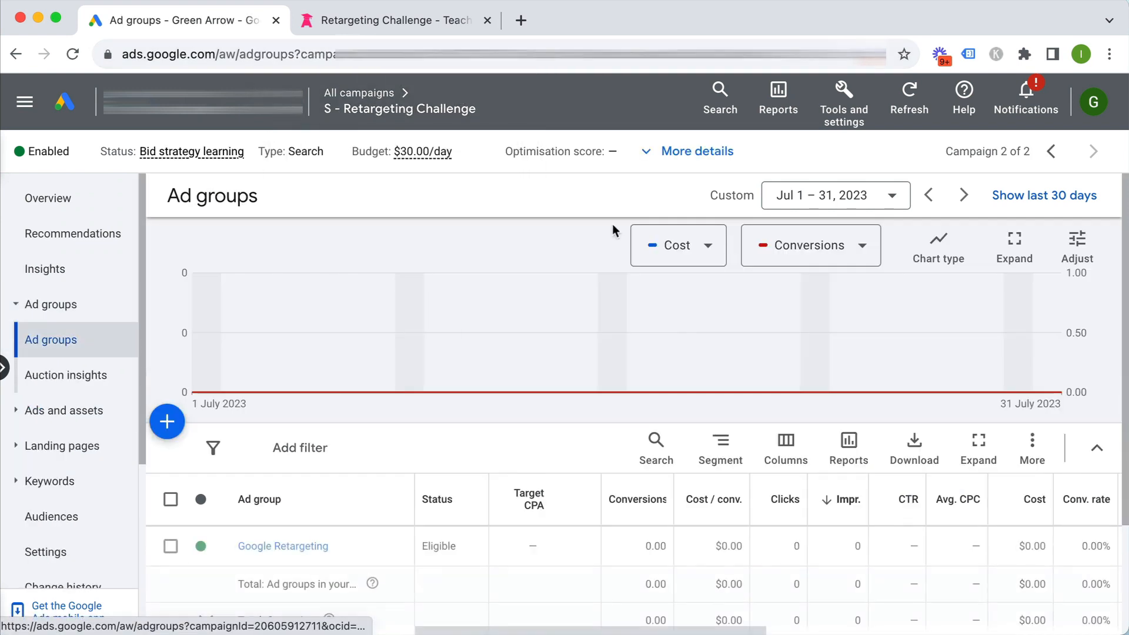